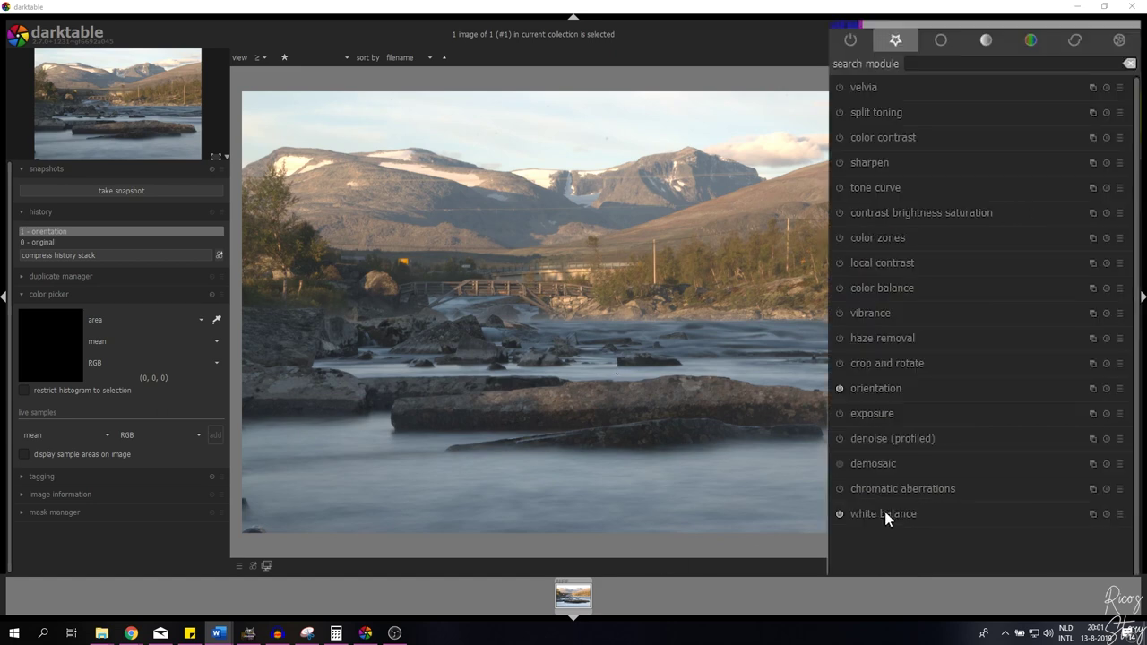
- Set the white balance preset to spot and sample a small patch of water just above the long rock
{"action": "left_click", "coordinate": [959, 507]}
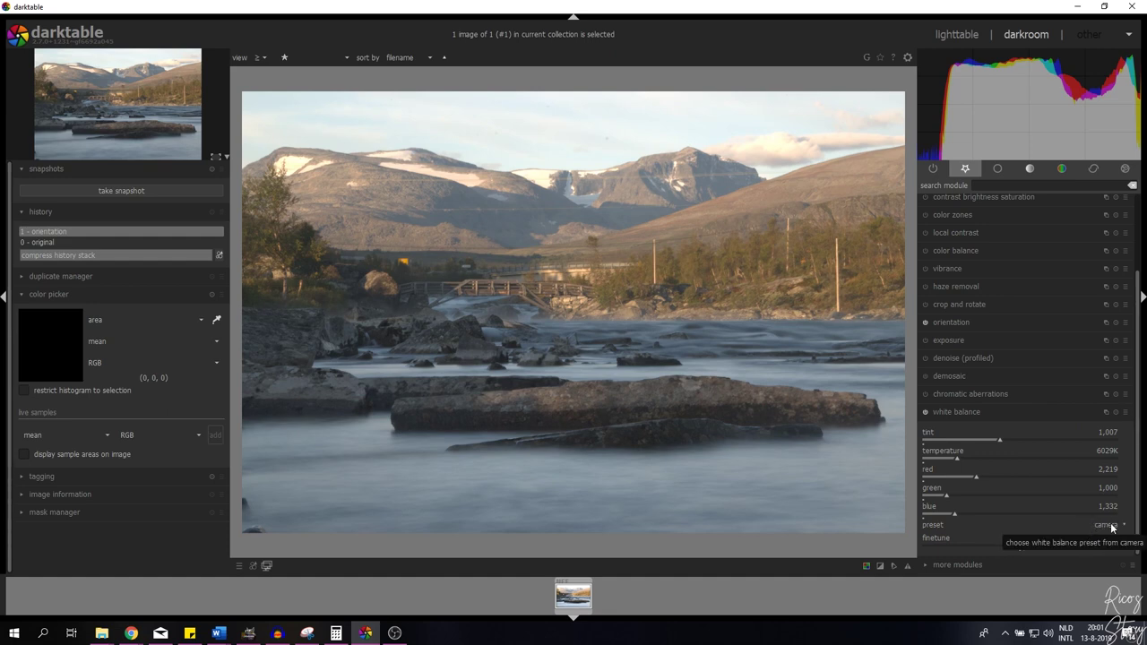
{"action": "left_click", "coordinate": [1084, 526]}
{"action": "left_click", "coordinate": [1111, 546]}
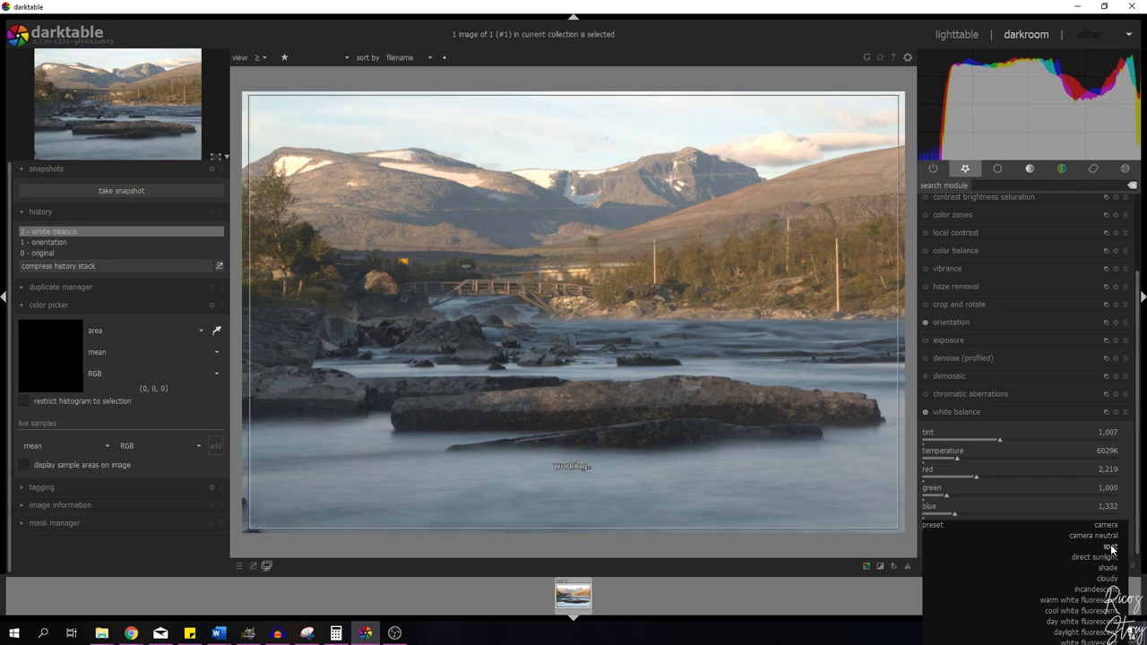
{"action": "left_click", "coordinate": [1108, 527]}
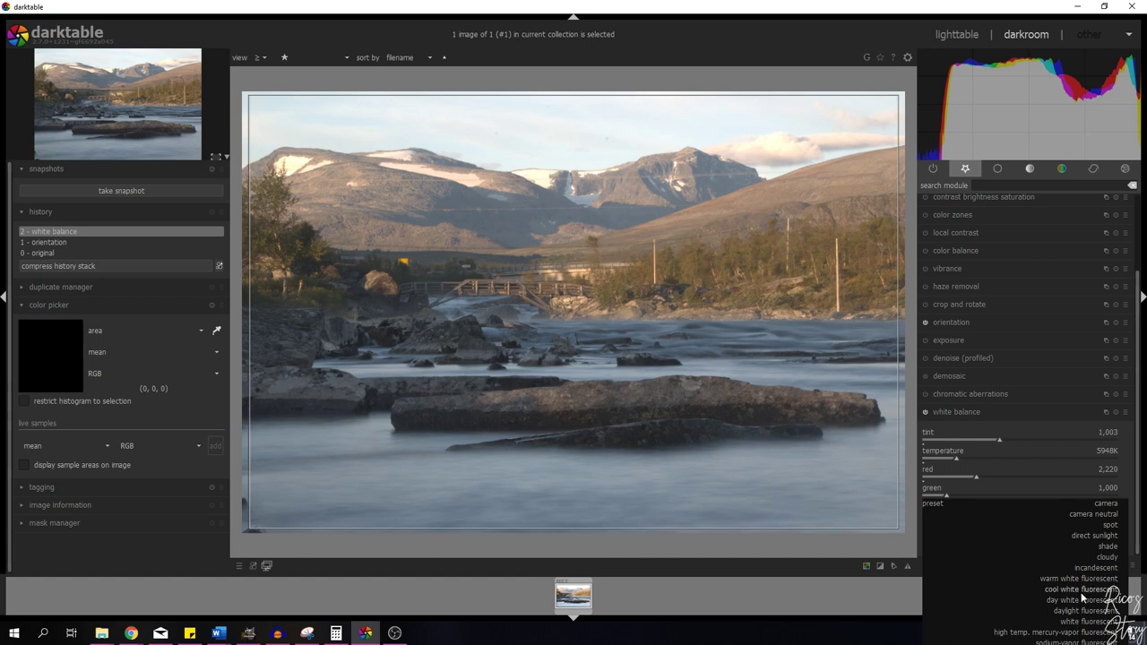
{"action": "left_click", "coordinate": [1111, 530]}
{"action": "left_click_drag", "start_coordinate": [602, 371], "coordinate": [621, 375]}
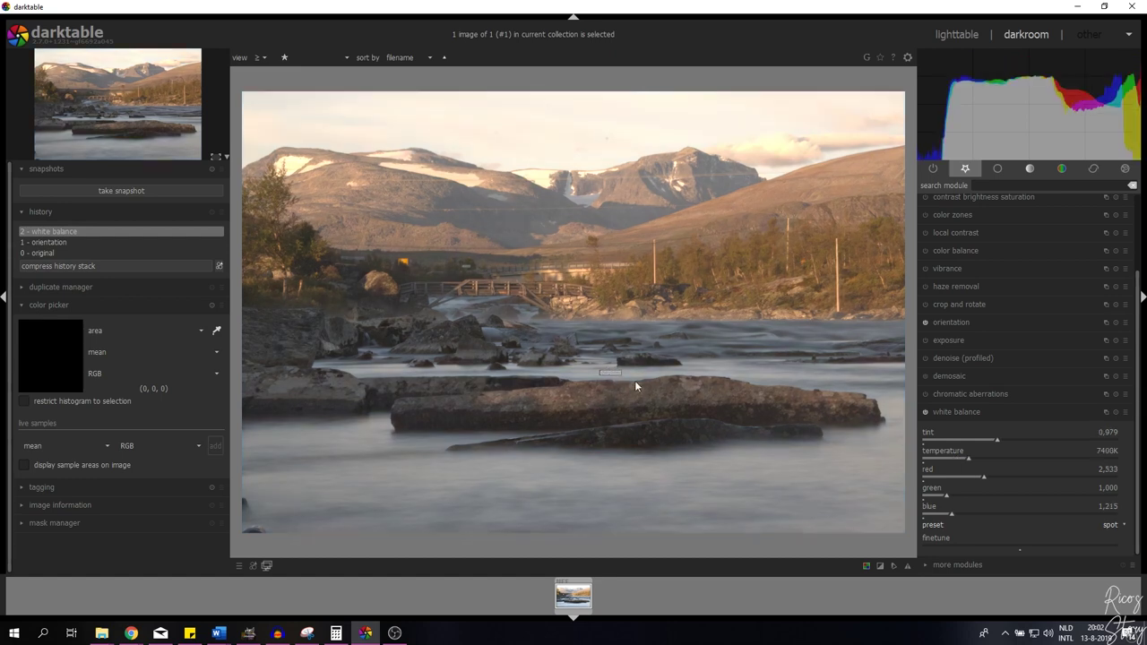
- Check the color picker's sampling mode options, keeping area selected
{"action": "left_click", "coordinate": [51, 304]}
{"action": "left_click", "coordinate": [59, 366]}
{"action": "left_click", "coordinate": [125, 403]}
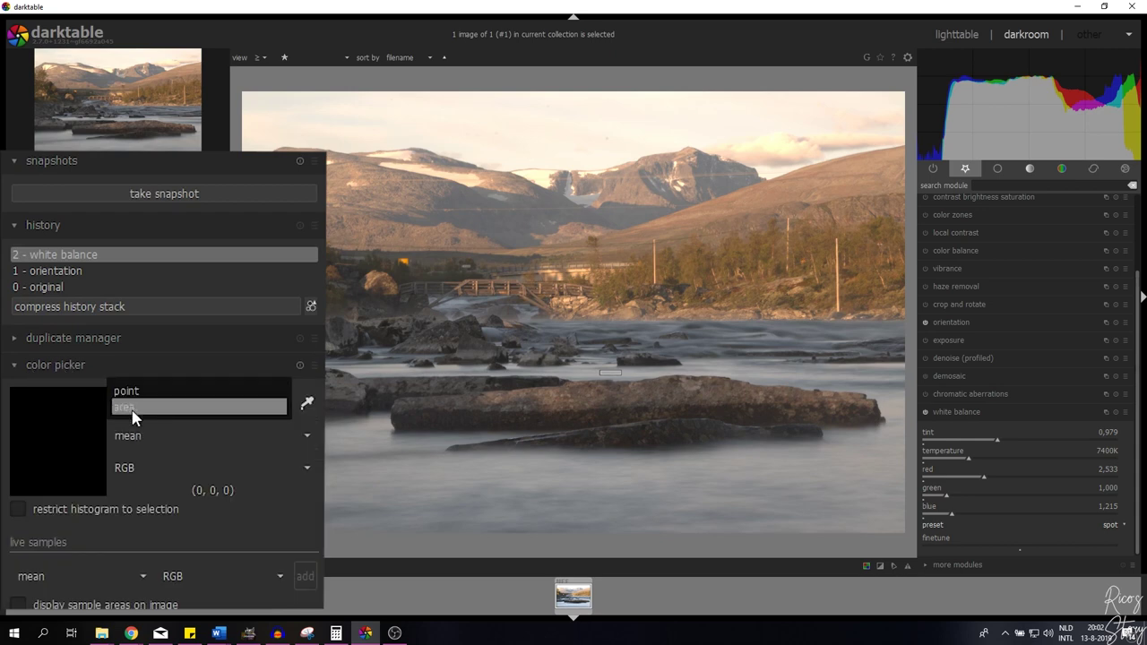
{"action": "left_click", "coordinate": [132, 409]}
{"action": "left_click", "coordinate": [68, 363]}
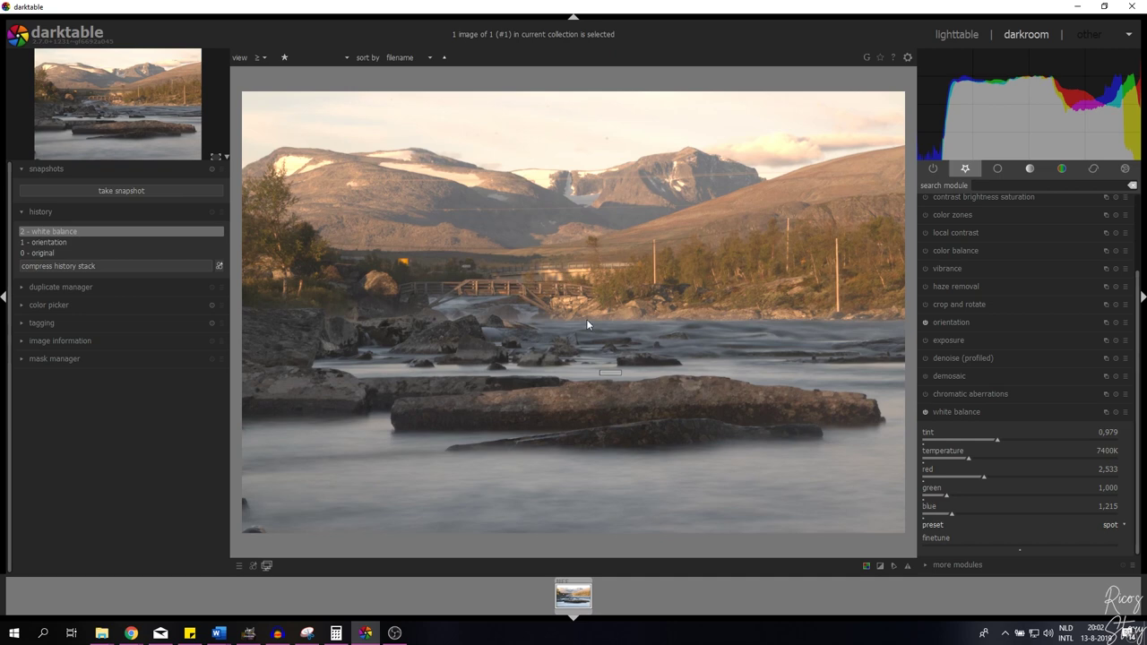
- Change the demosaic method to AMaZE (slow)
{"action": "left_click", "coordinate": [966, 412]}
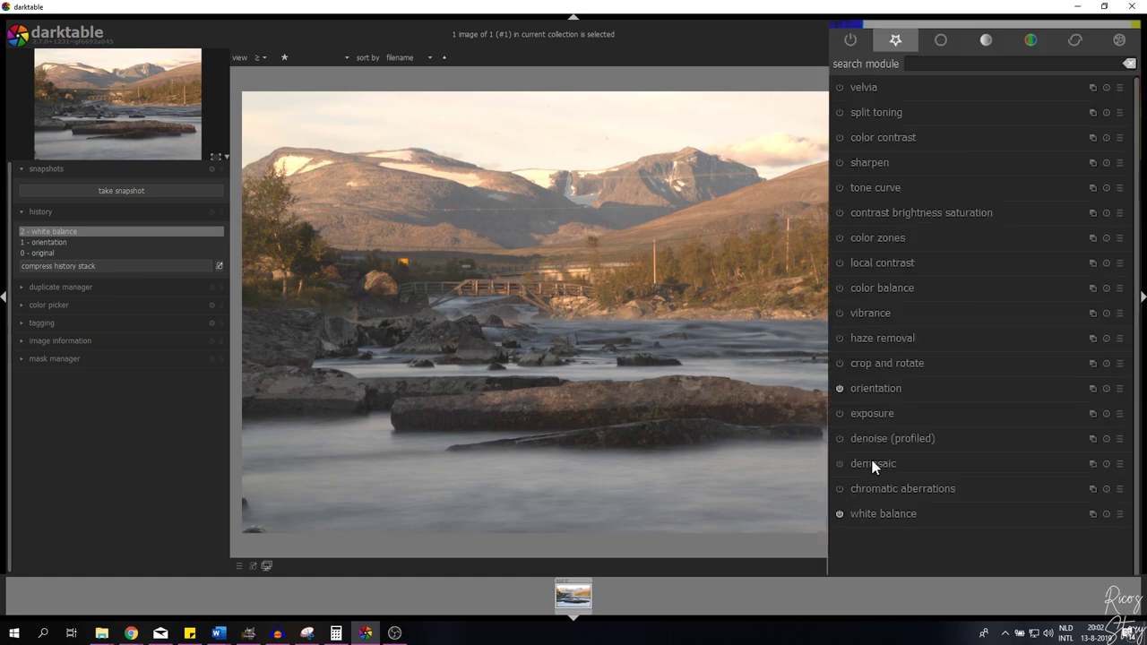
{"action": "left_click", "coordinate": [948, 470]}
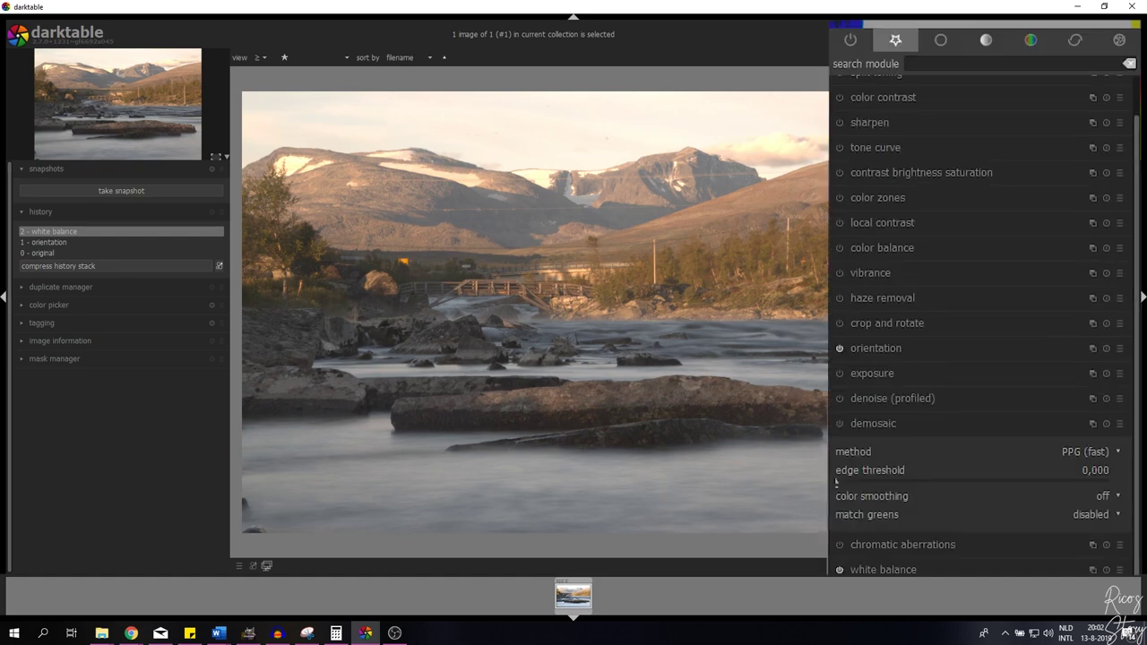
{"action": "left_click", "coordinate": [1079, 450]}
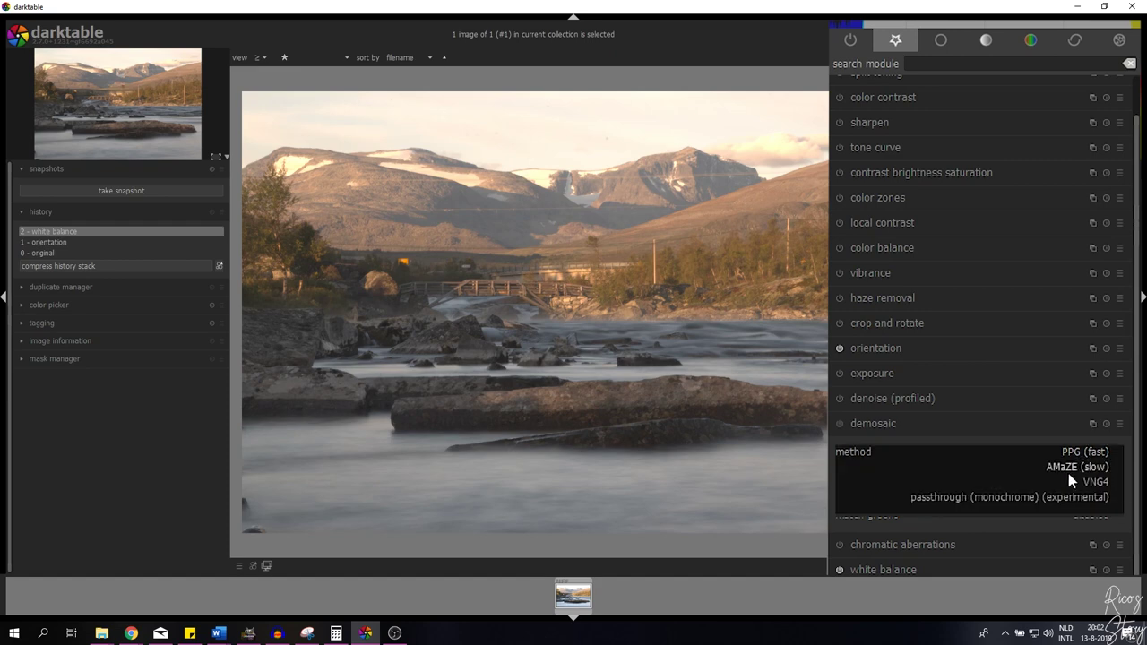
{"action": "left_click", "coordinate": [1066, 468]}
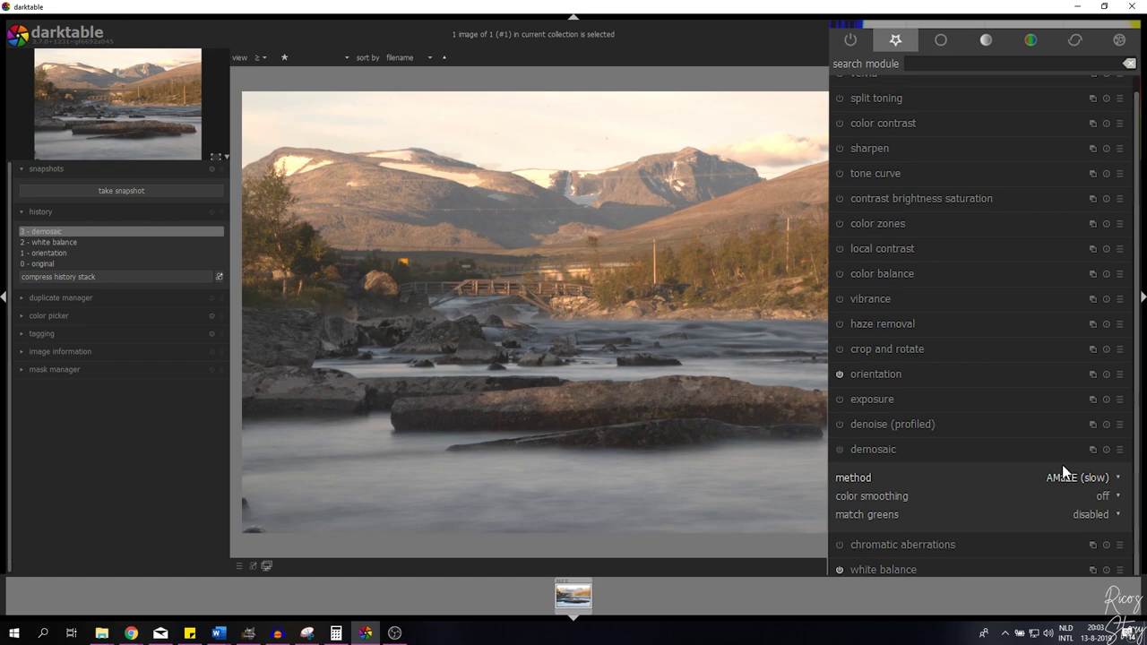
{"action": "left_click", "coordinate": [955, 468]}
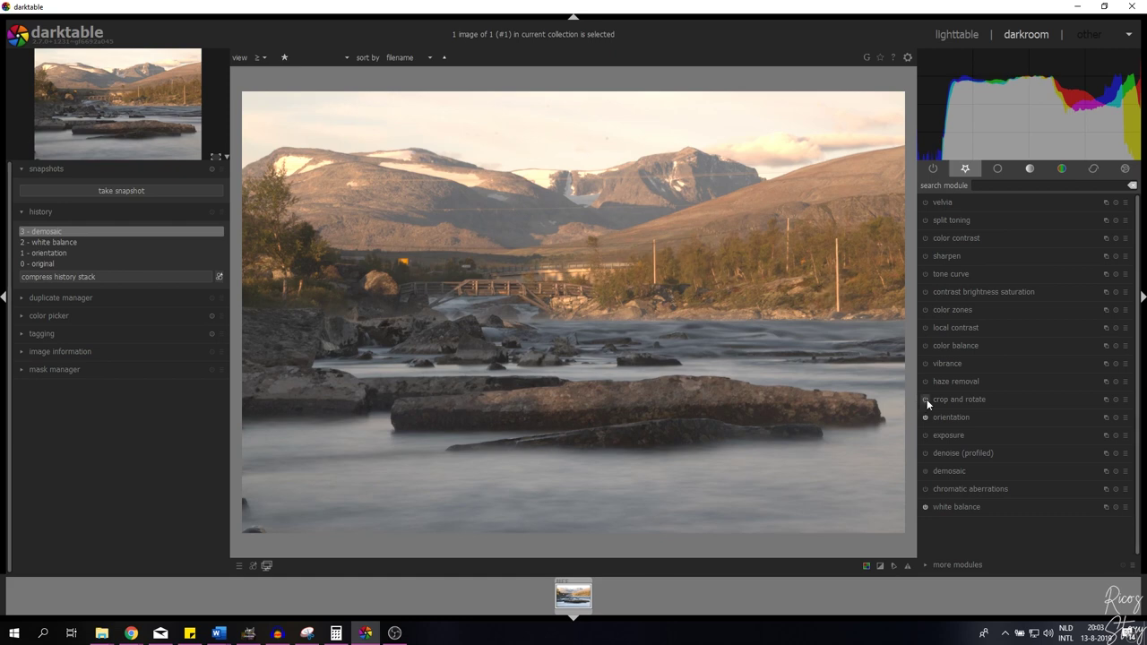
- Set the crop and rotate aspect to 5:4, 4x5, 8x10
{"action": "left_click", "coordinate": [968, 399]}
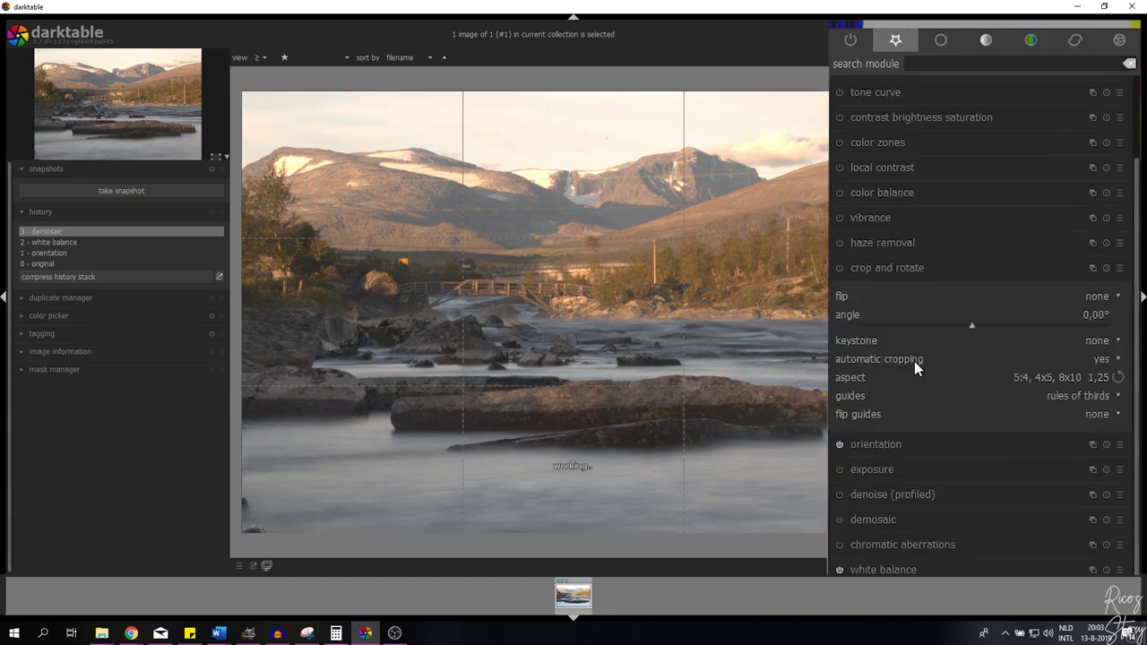
{"action": "left_click", "coordinate": [1068, 379]}
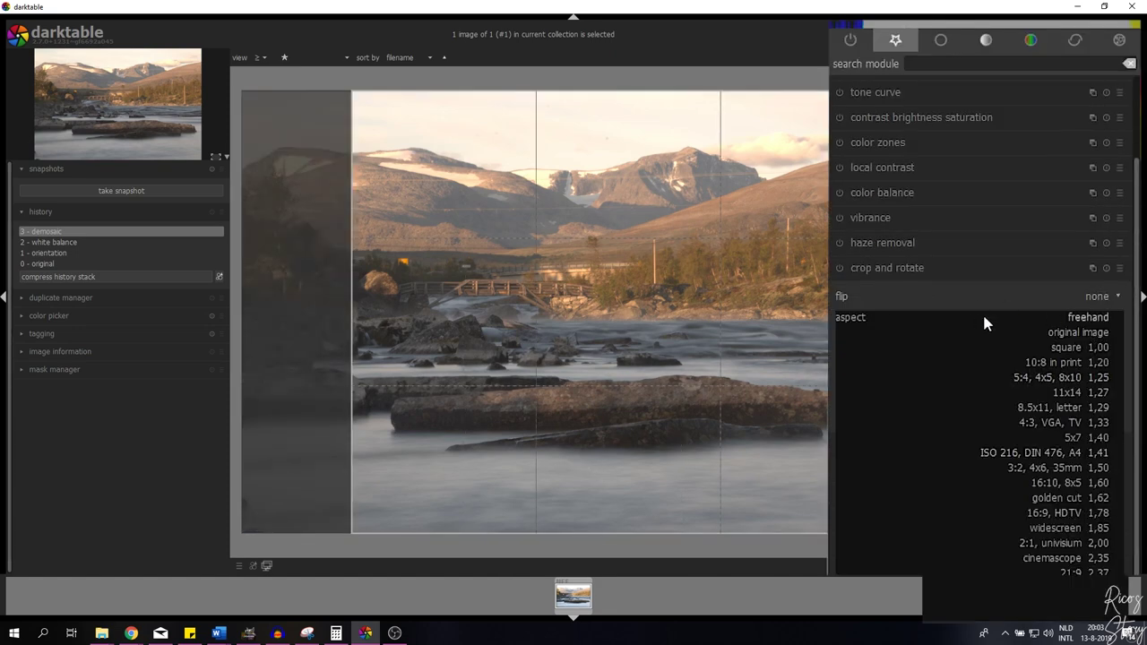
{"action": "key", "text": "Escape"}
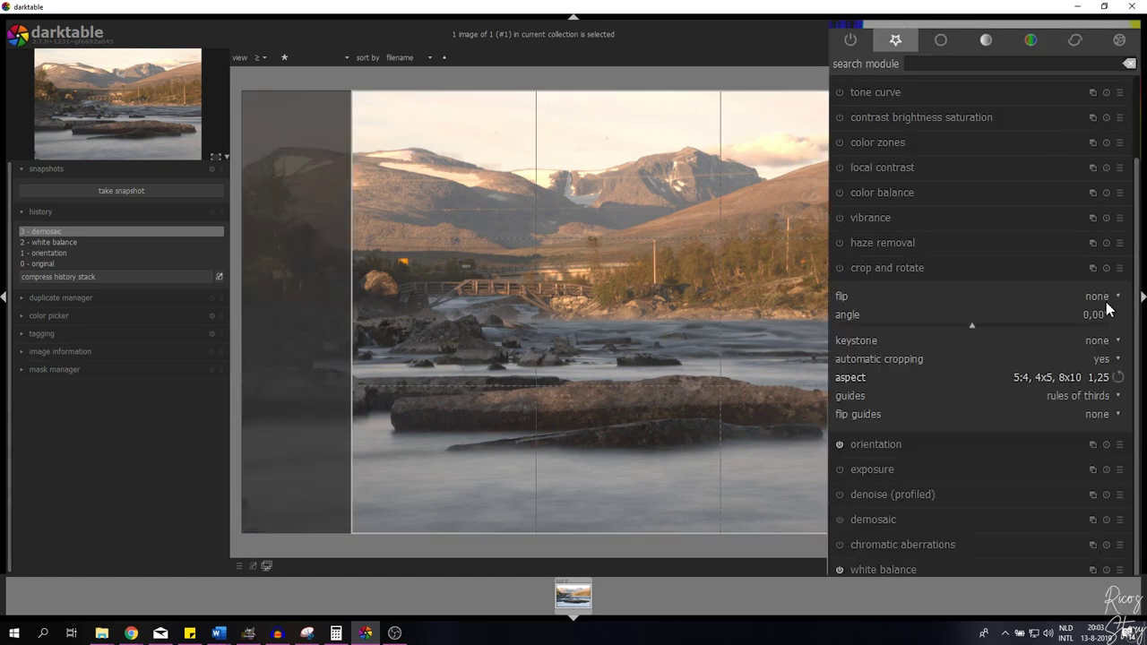
{"action": "left_click", "coordinate": [1049, 378]}
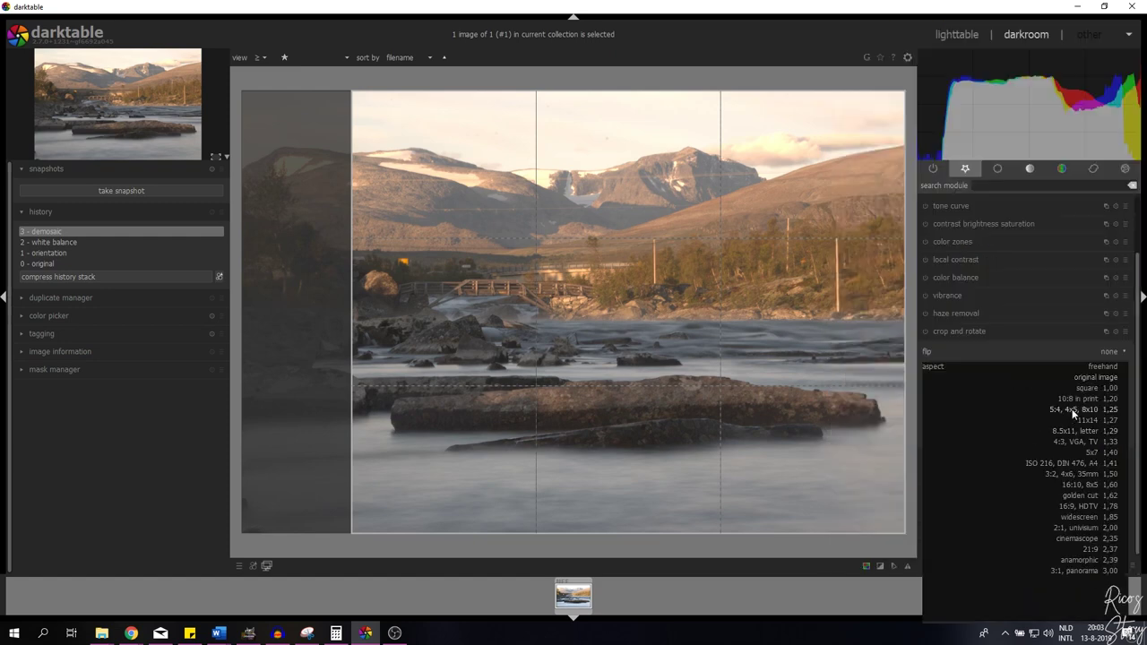
{"action": "left_click", "coordinate": [1072, 408]}
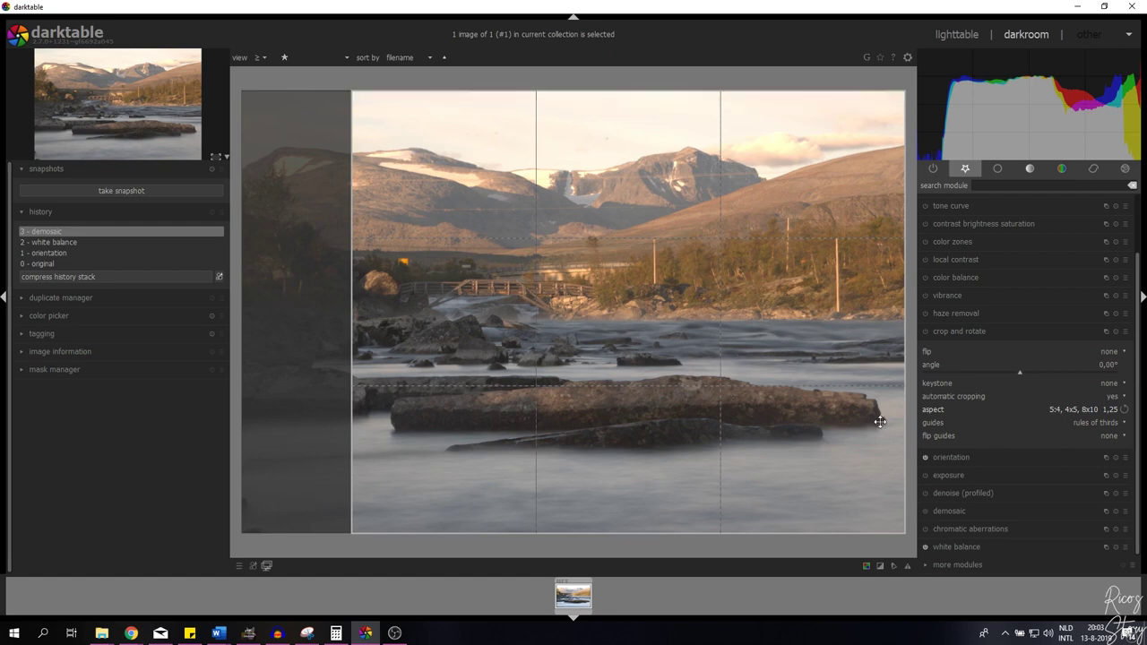
- Shift the crop frame so it trims a wide strip off the photo's left side and a thin one off its right, and apply the crop
{"action": "left_click_drag", "start_coordinate": [759, 332], "coordinate": [716, 328]}
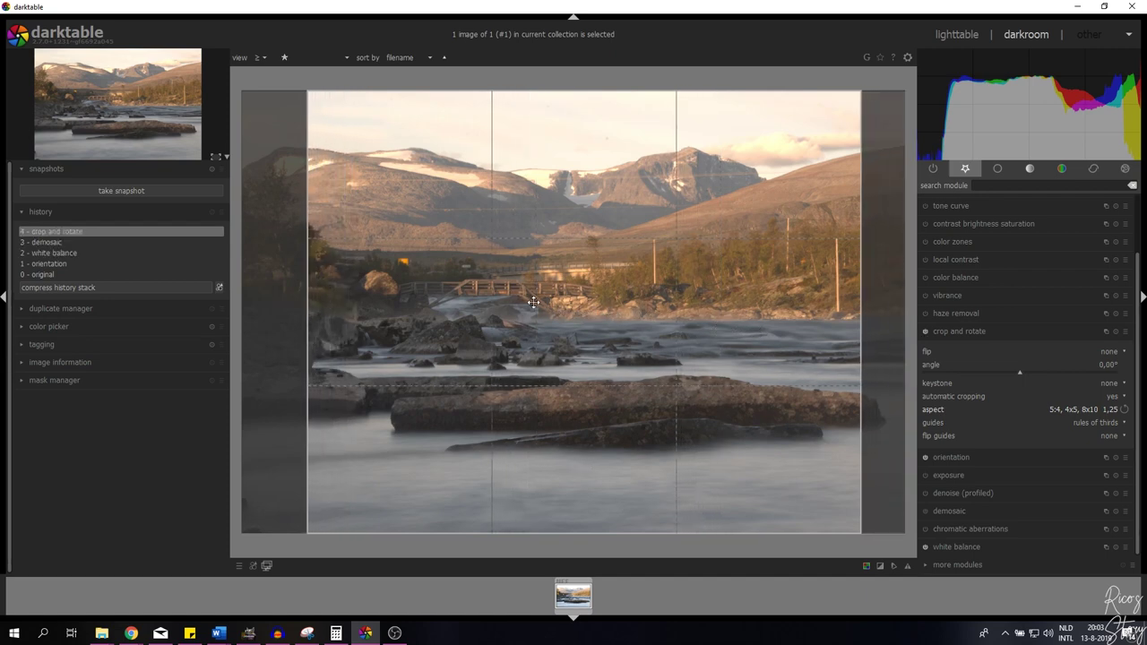
{"action": "left_click_drag", "start_coordinate": [716, 454], "coordinate": [750, 457]}
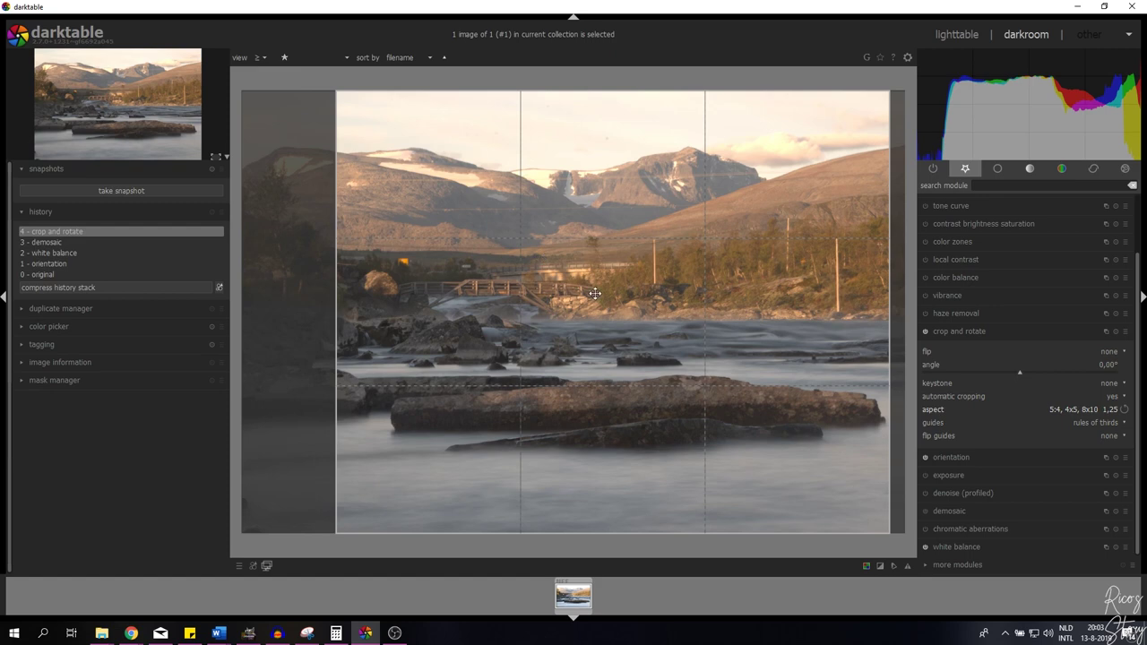
{"action": "key", "text": "Return"}
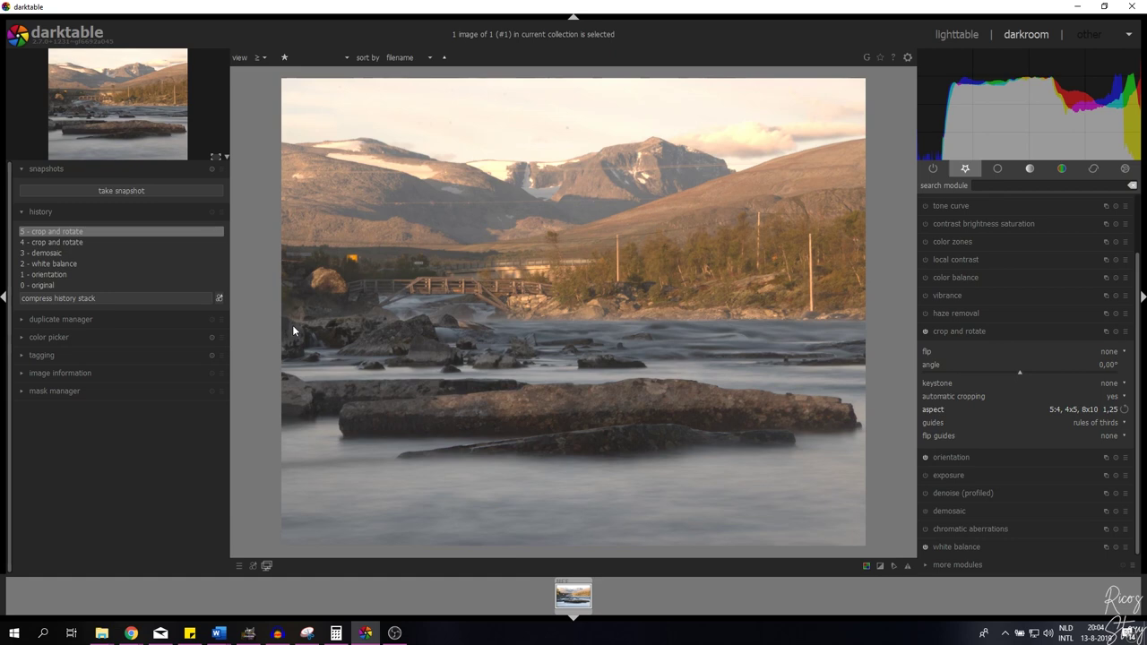
{"action": "left_click", "coordinate": [961, 328]}
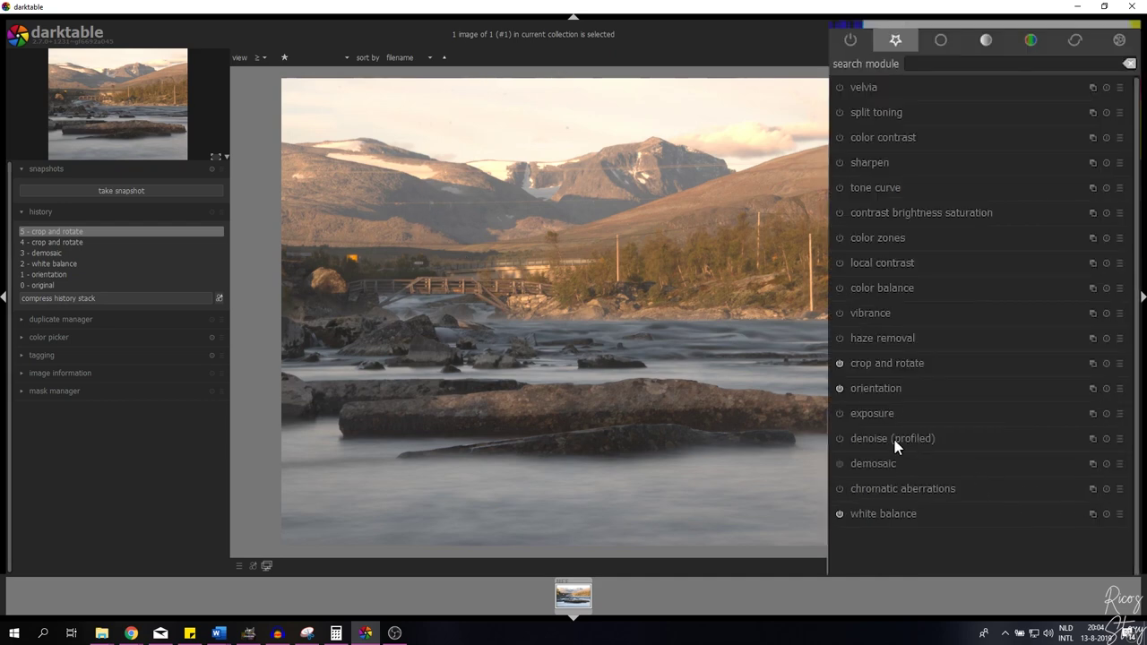
- Apply the chroma (use on 1st instance) preset to denoise (profiled)
{"action": "left_click", "coordinate": [918, 441]}
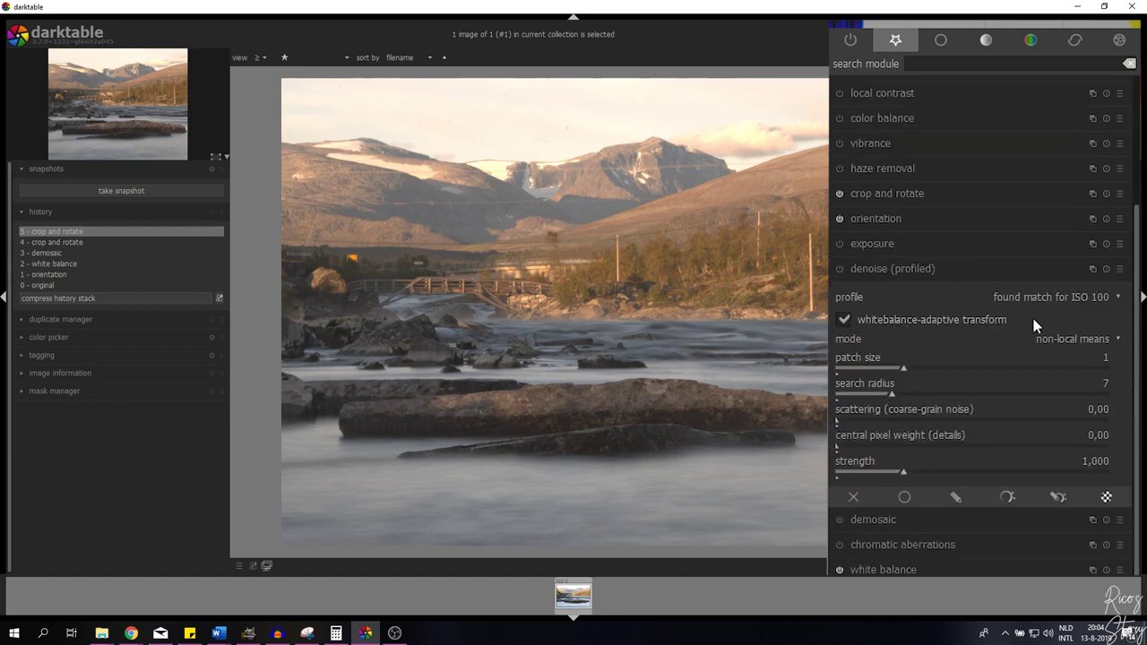
{"action": "left_click", "coordinate": [1119, 269]}
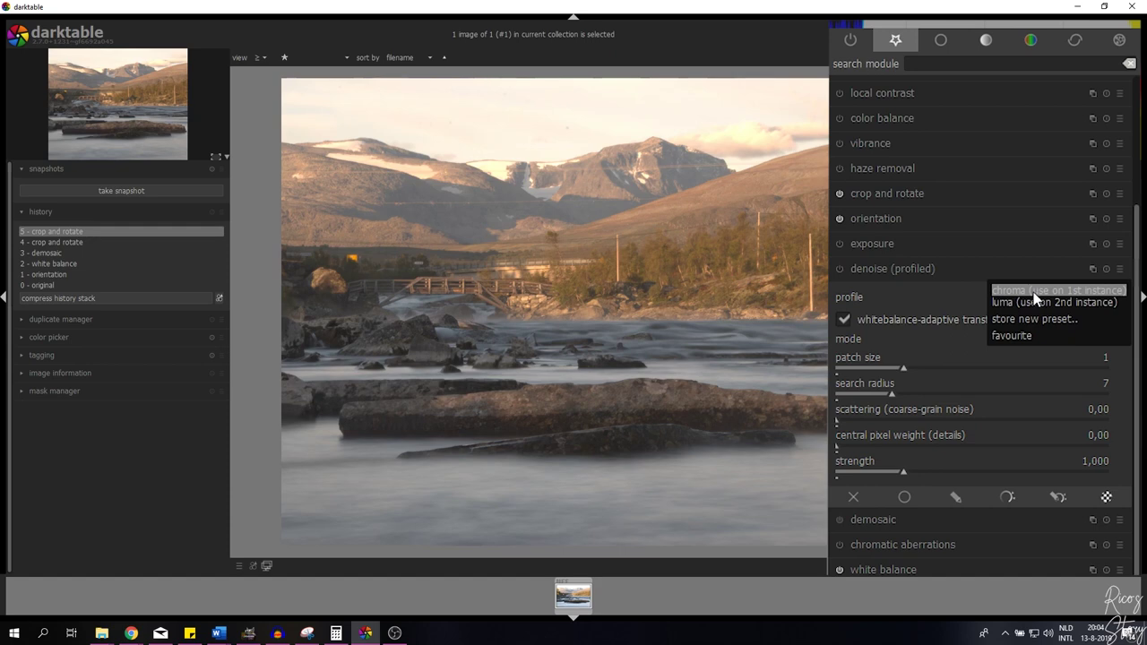
{"action": "left_click", "coordinate": [1118, 285]}
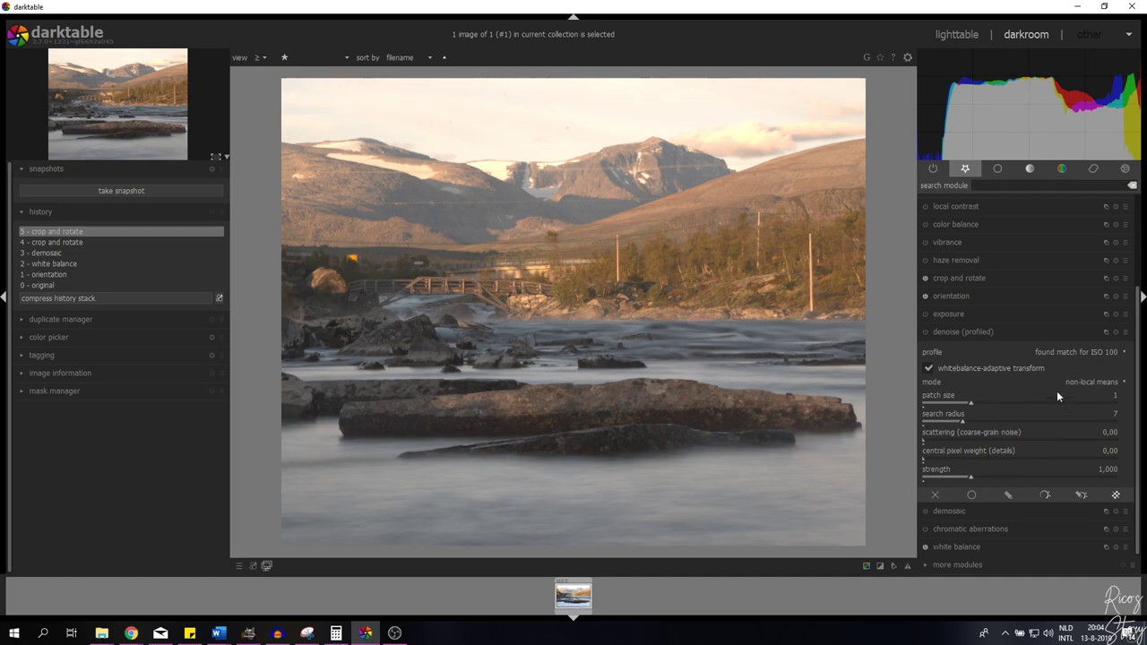
{"action": "left_click", "coordinate": [1125, 332]}
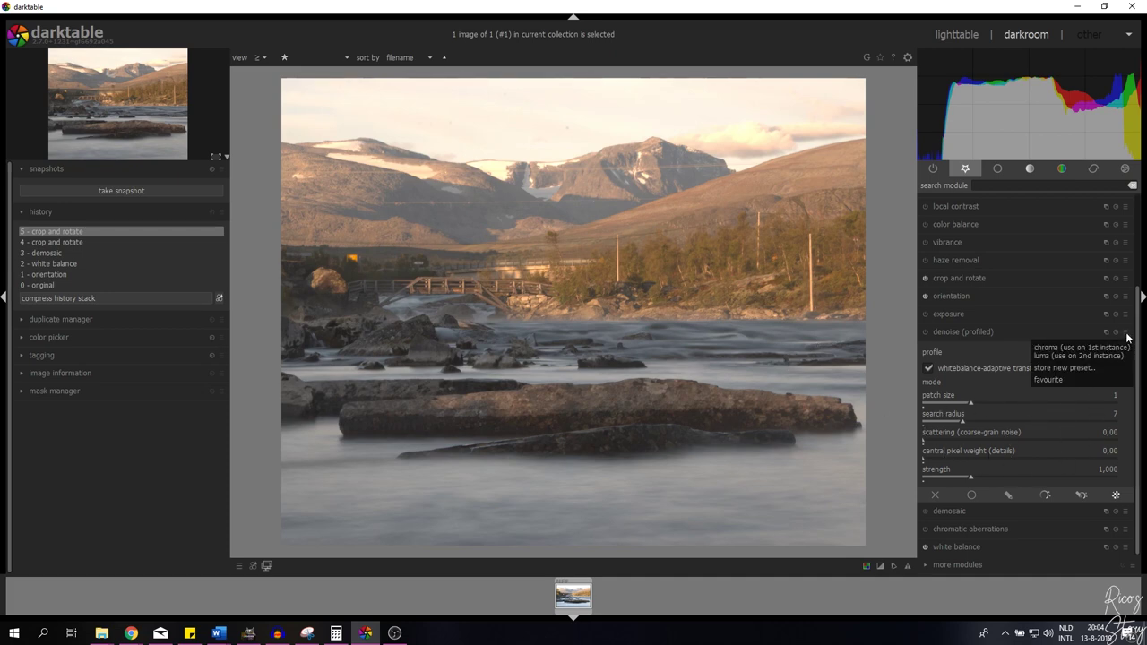
{"action": "left_click", "coordinate": [1048, 349]}
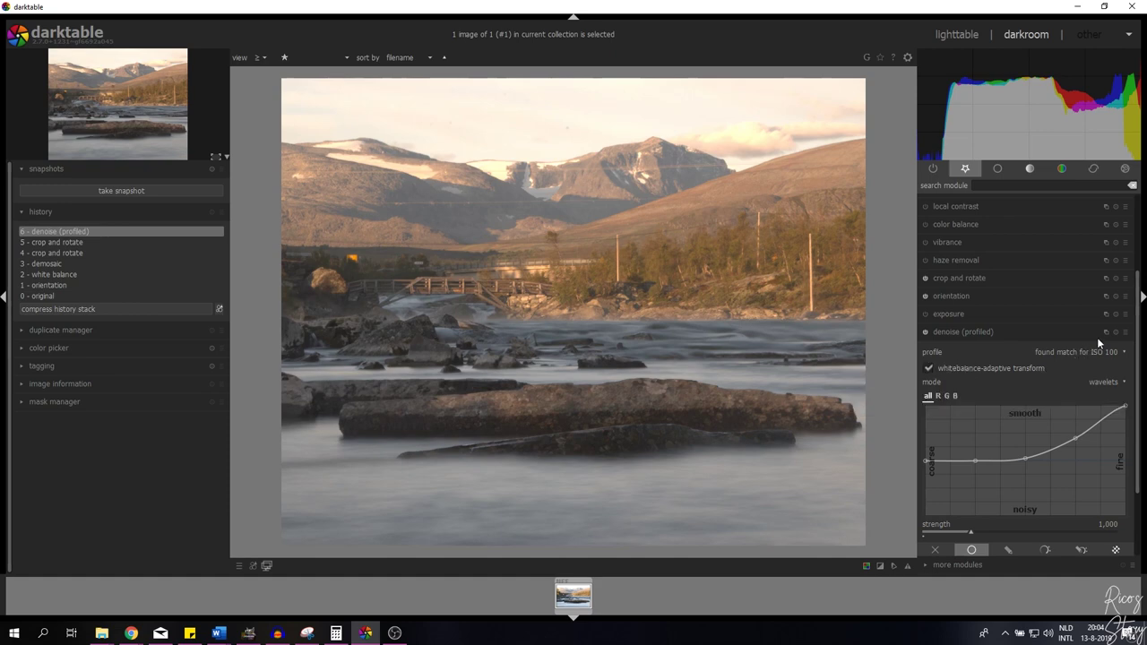
- Add a new instance of denoise (profiled) and apply the luma (use on 2nd instance) preset to it
{"action": "left_click", "coordinate": [1094, 270]}
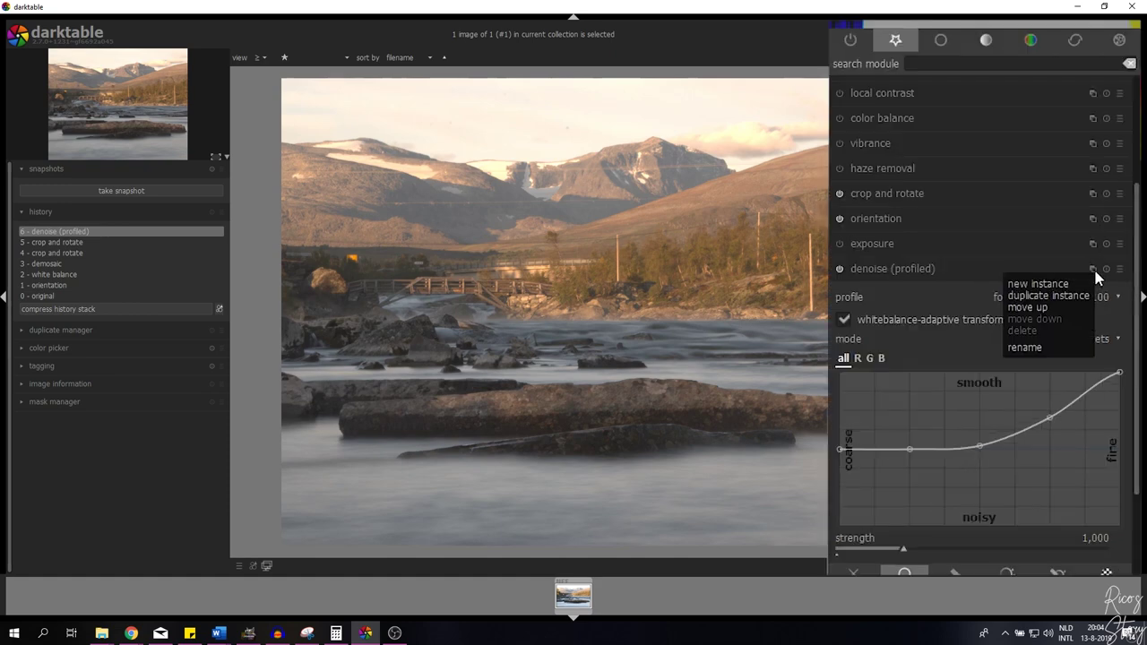
{"action": "left_click", "coordinate": [1031, 283]}
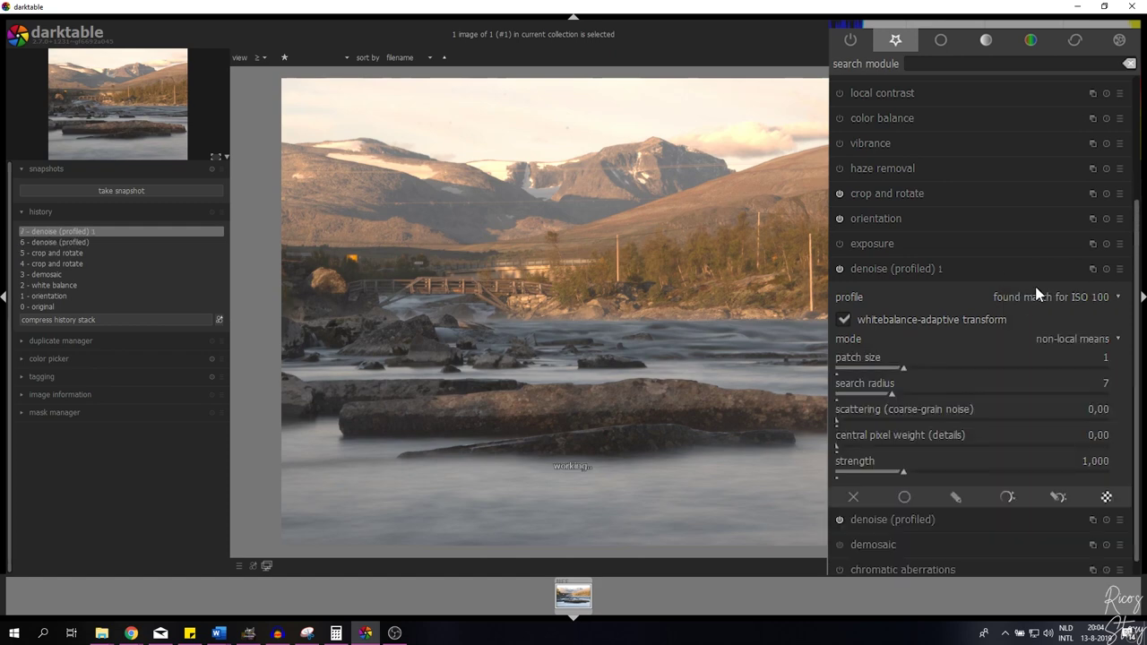
{"action": "left_click", "coordinate": [1126, 333]}
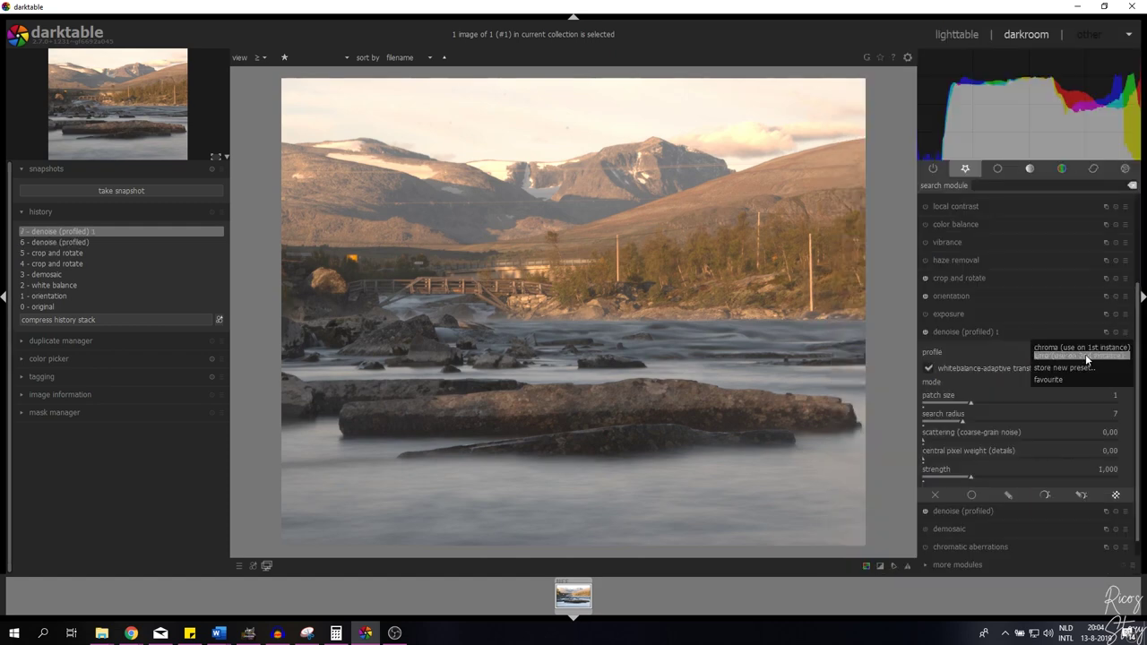
{"action": "left_click", "coordinate": [1085, 354]}
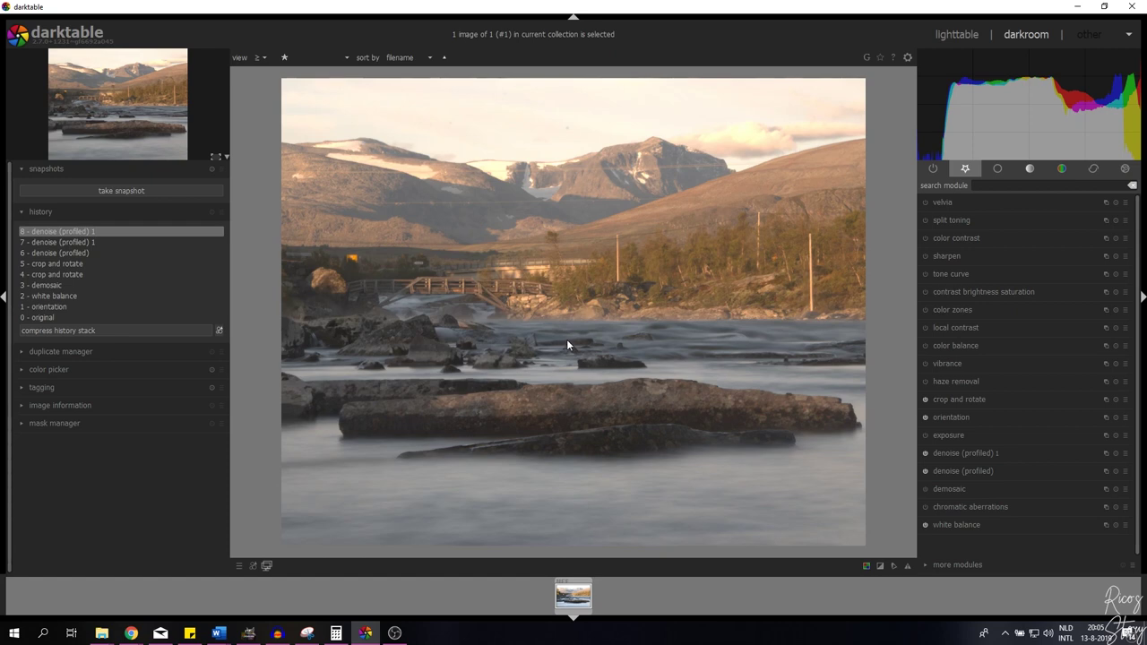
- Apply haze removal with a strength of 0.25
{"action": "left_click", "coordinate": [948, 381]}
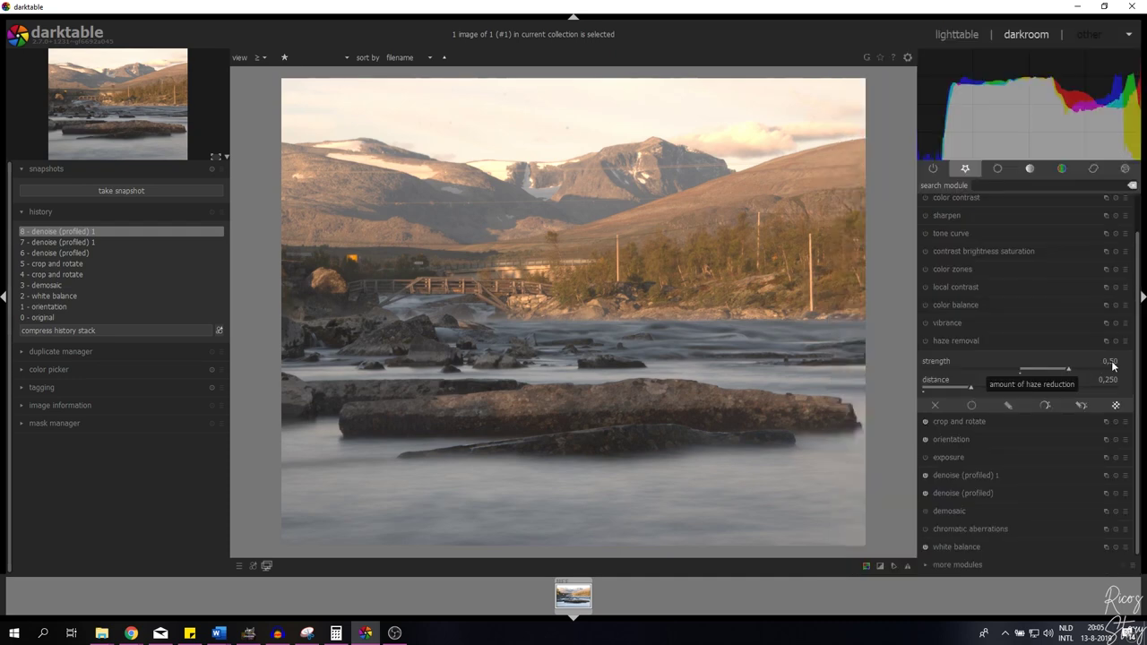
{"action": "right_click", "coordinate": [1112, 365]}
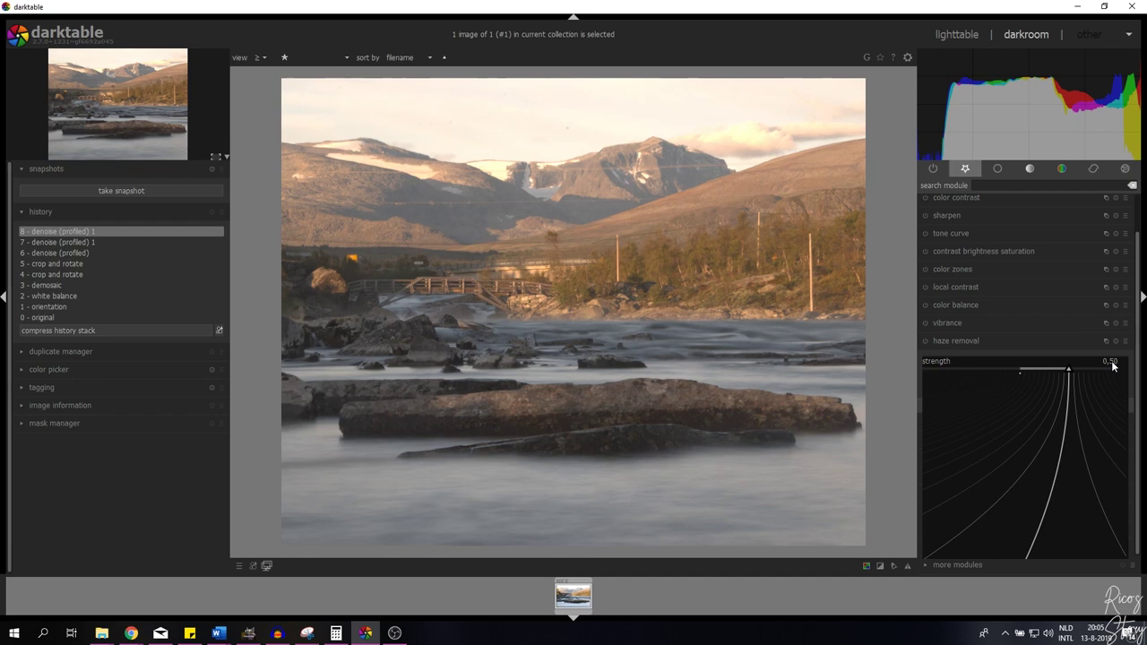
{"action": "type", "text": "0.25"}
{"action": "key", "text": "Return"}
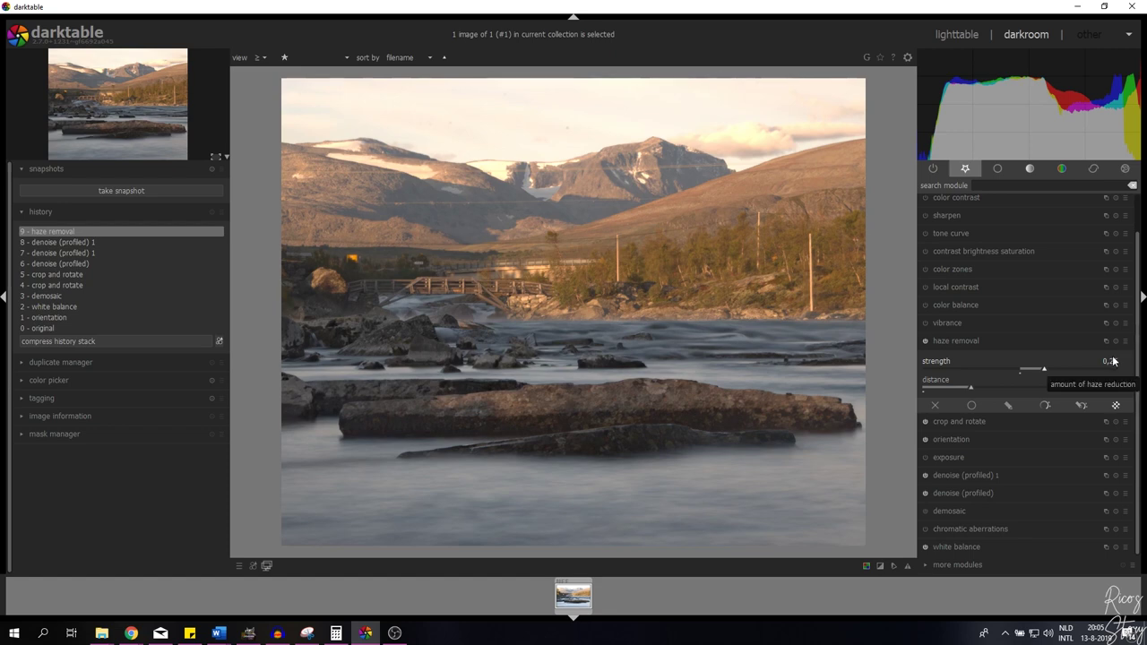
- Compare the photo with haze removal switched off and on, leaving it enabled and its settings collapsed
{"action": "left_click", "coordinate": [923, 341]}
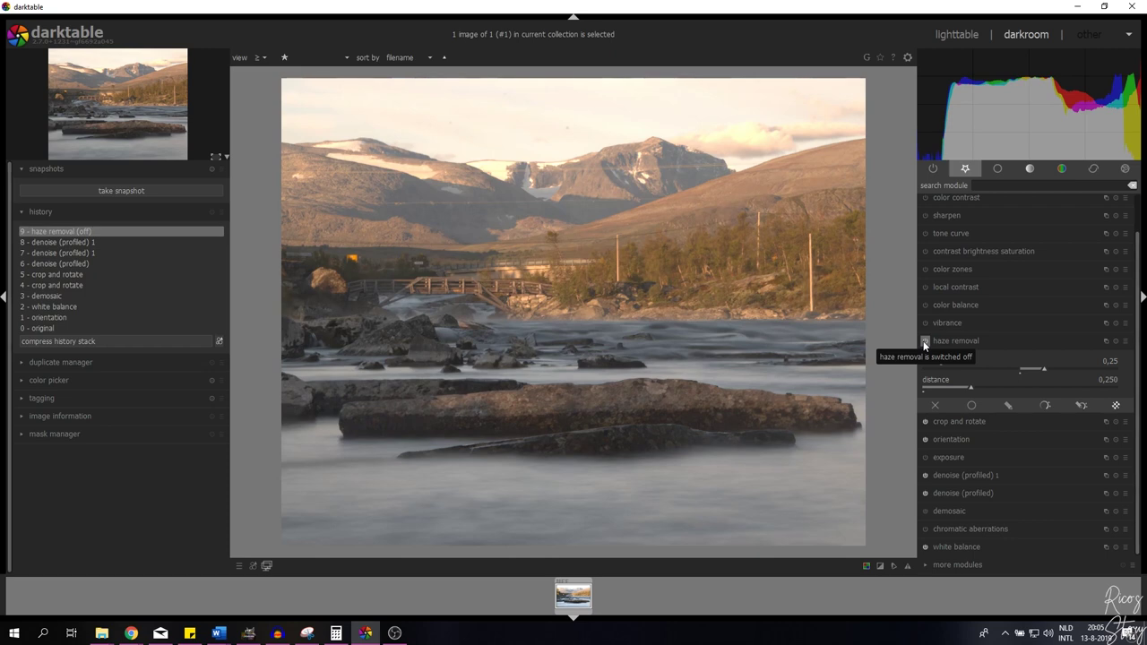
{"action": "left_click", "coordinate": [923, 341]}
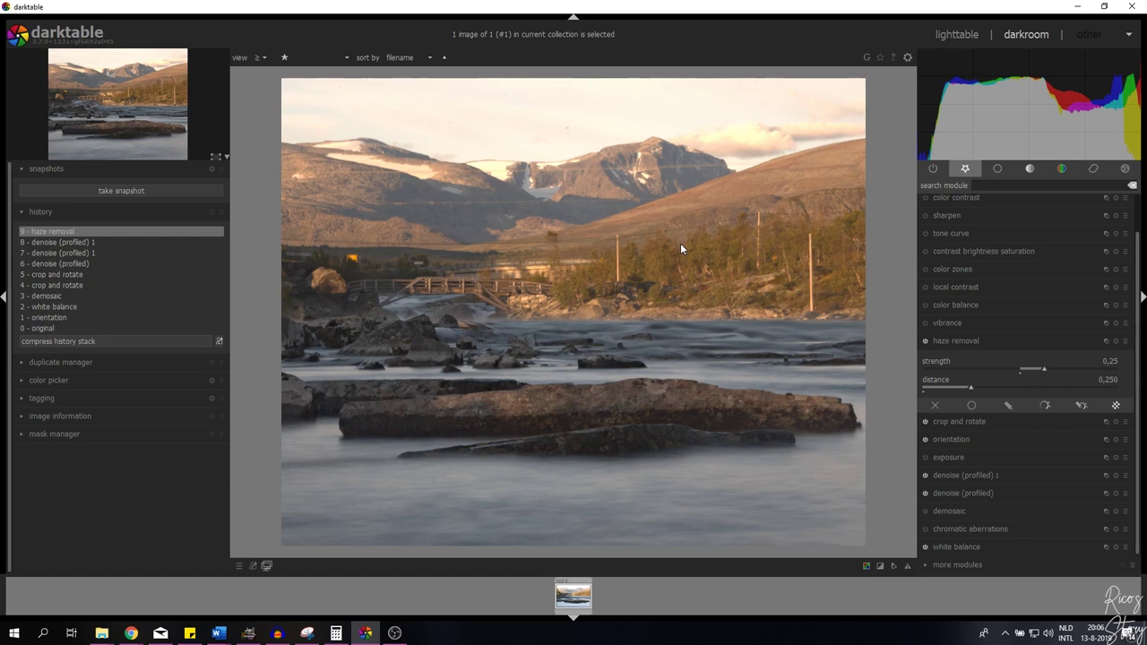
{"action": "left_click", "coordinate": [939, 341]}
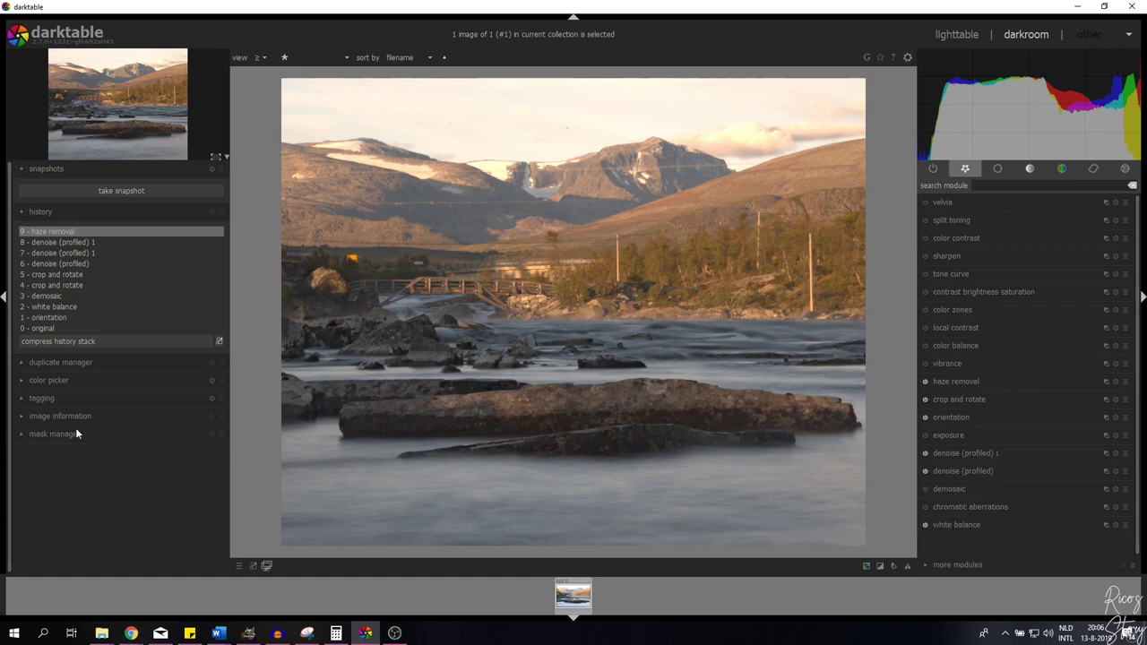
- Switch on sharpen for the photo and set its amount to 1.000
{"action": "left_click", "coordinate": [896, 166]}
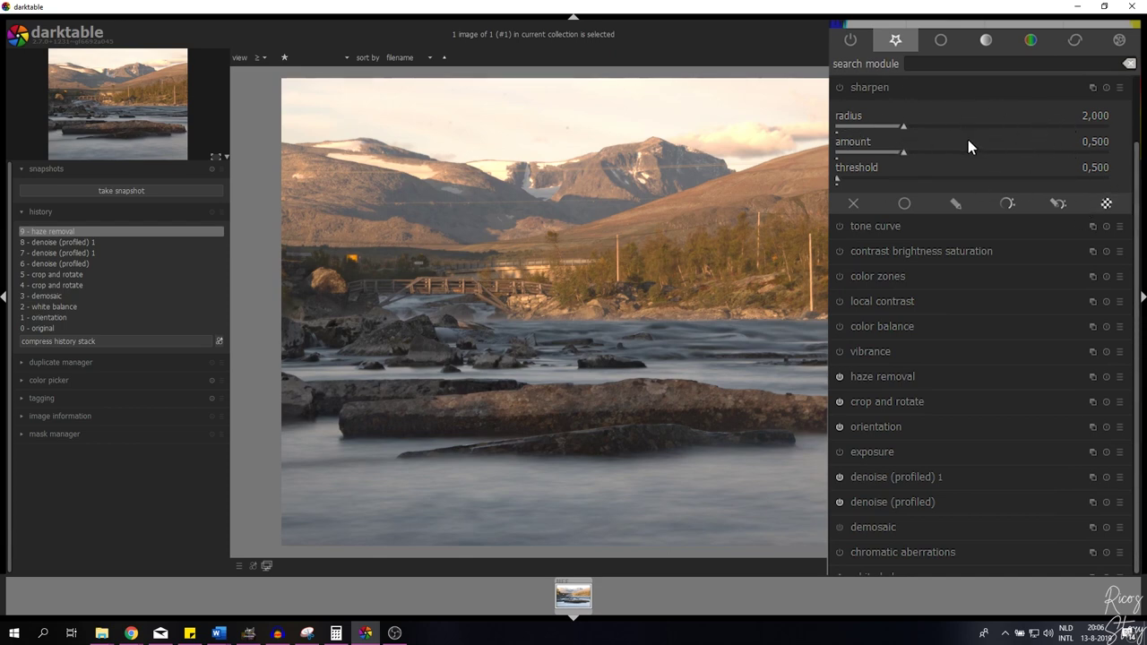
{"action": "left_click", "coordinate": [839, 88]}
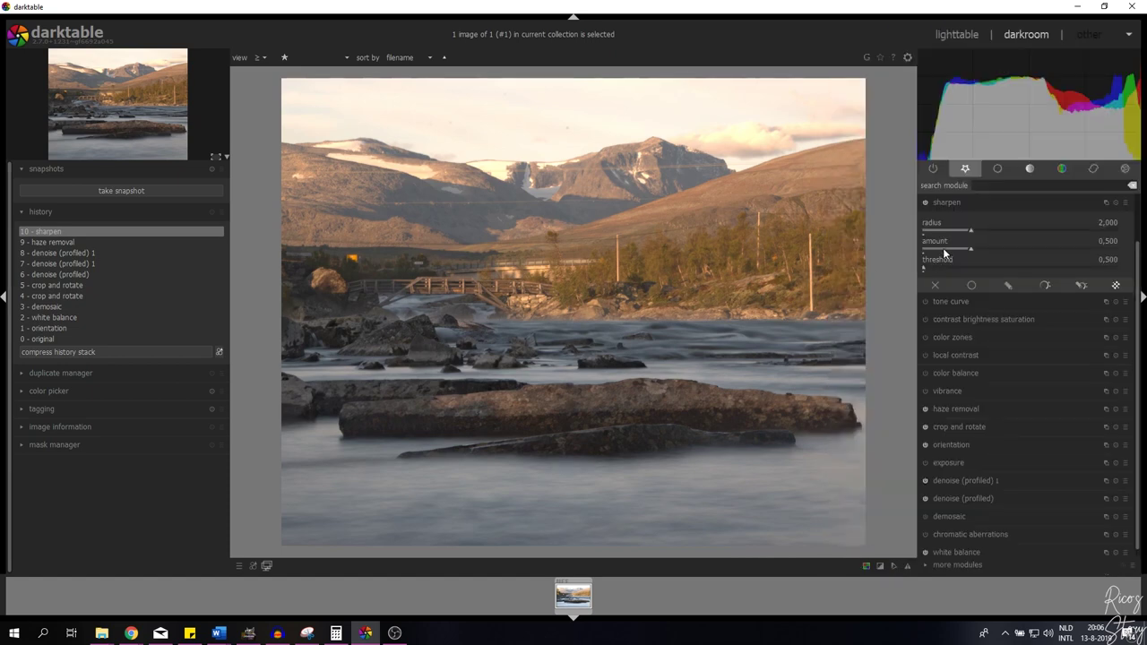
{"action": "right_click", "coordinate": [1103, 240]}
{"action": "type", "text": "1"}
{"action": "key", "text": "Return"}
- Compare the bridge detail at 100% zoom with sharpen switched off and on, leaving it enabled, and fit the photo to the screen
{"action": "scroll", "coordinate": [443, 285], "scroll_direction": "up", "scroll_amount": 5}
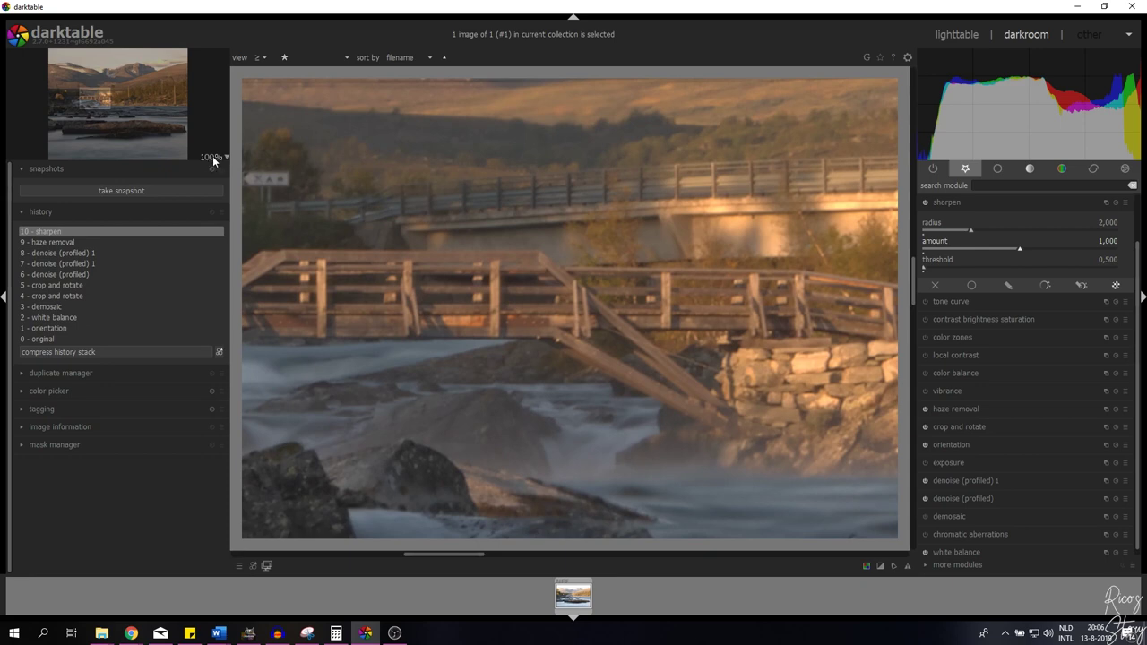
{"action": "left_click", "coordinate": [926, 202]}
{"action": "left_click", "coordinate": [926, 204]}
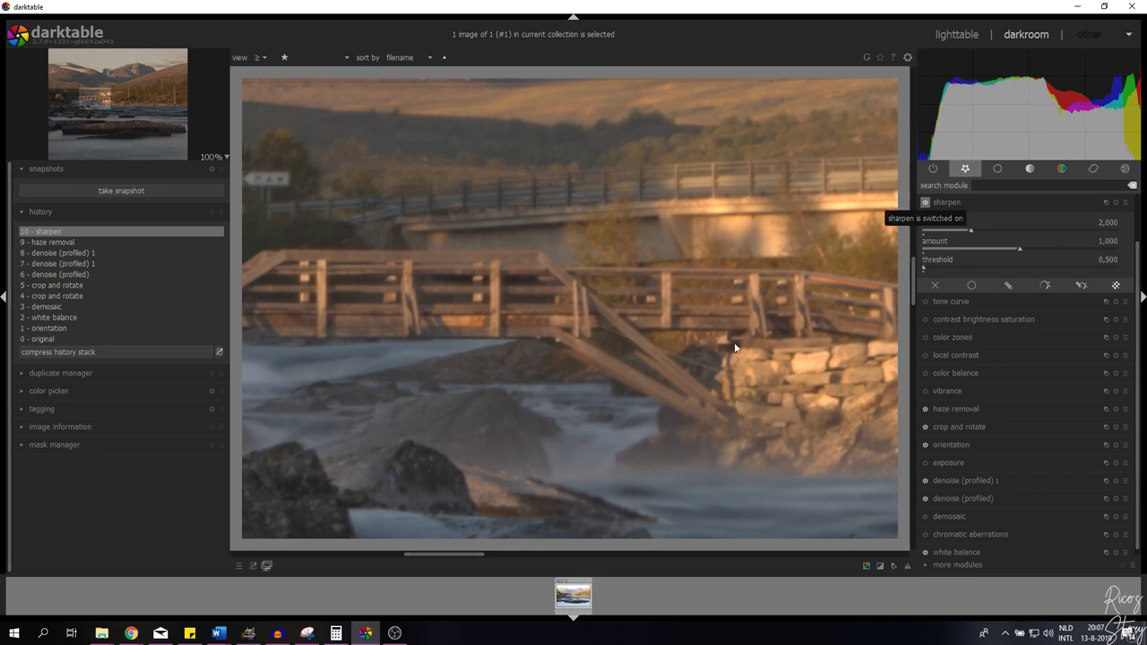
{"action": "scroll", "coordinate": [563, 352], "scroll_direction": "down", "scroll_amount": 4}
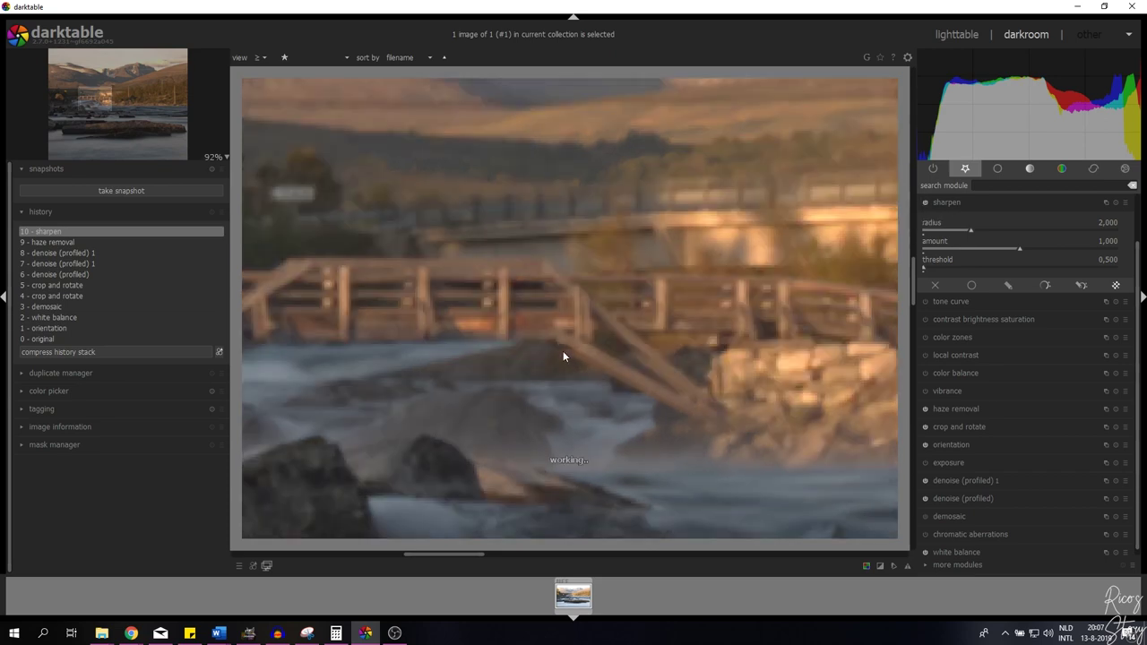
{"action": "left_click", "coordinate": [216, 160]}
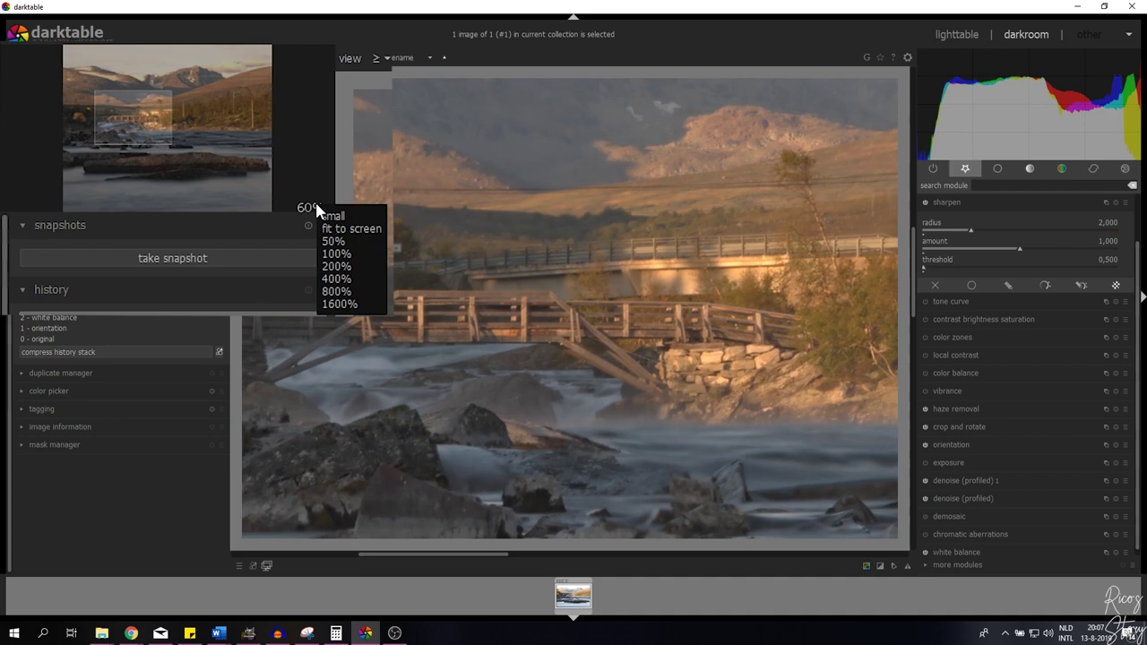
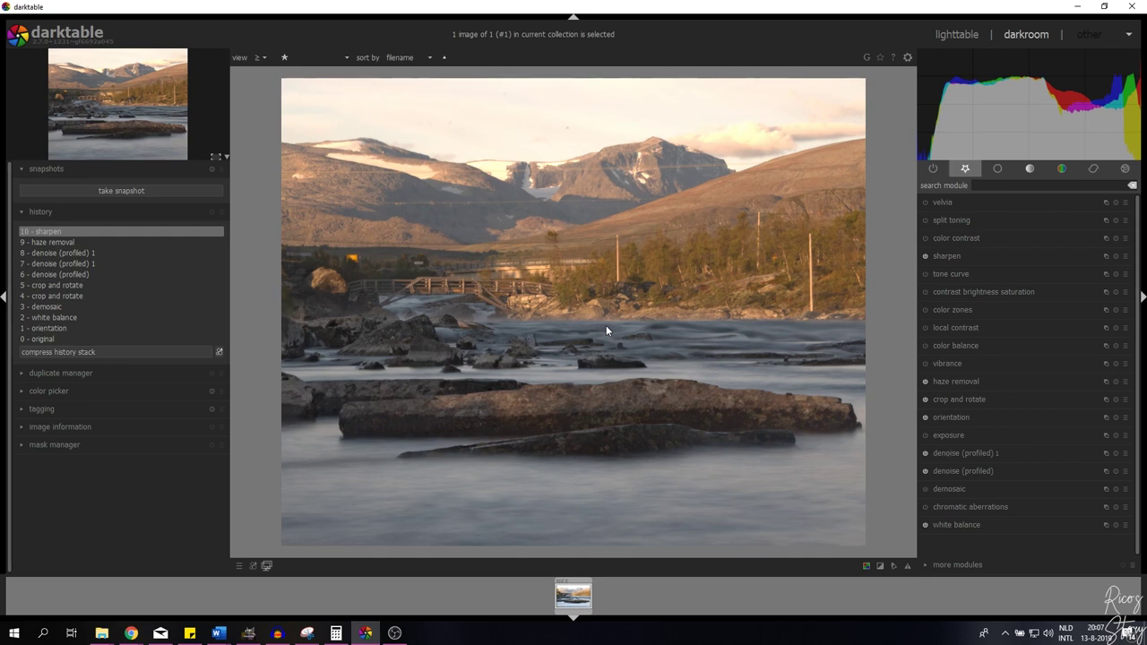
- Open color balance and switch it on
{"action": "left_click", "coordinate": [994, 345]}
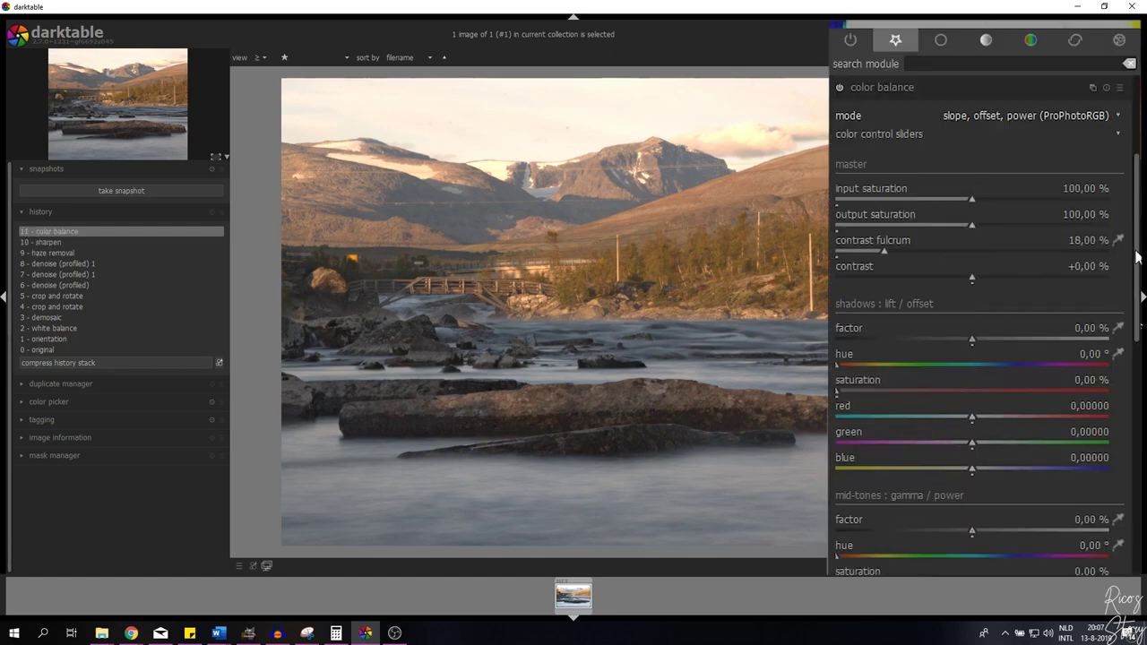
- Try highlights factor values of about 27% and -37% in color balance, and reset the module
{"action": "scroll", "coordinate": [1138, 260], "scroll_direction": "down", "scroll_amount": 5}
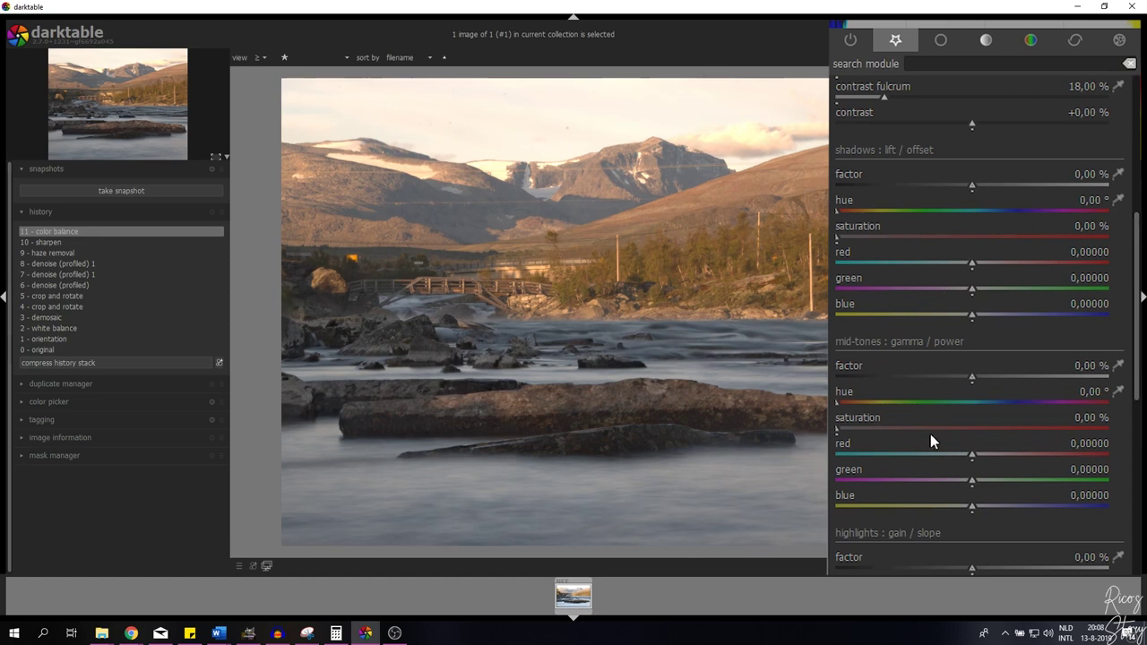
{"action": "scroll", "coordinate": [915, 430], "scroll_direction": "down", "scroll_amount": 6}
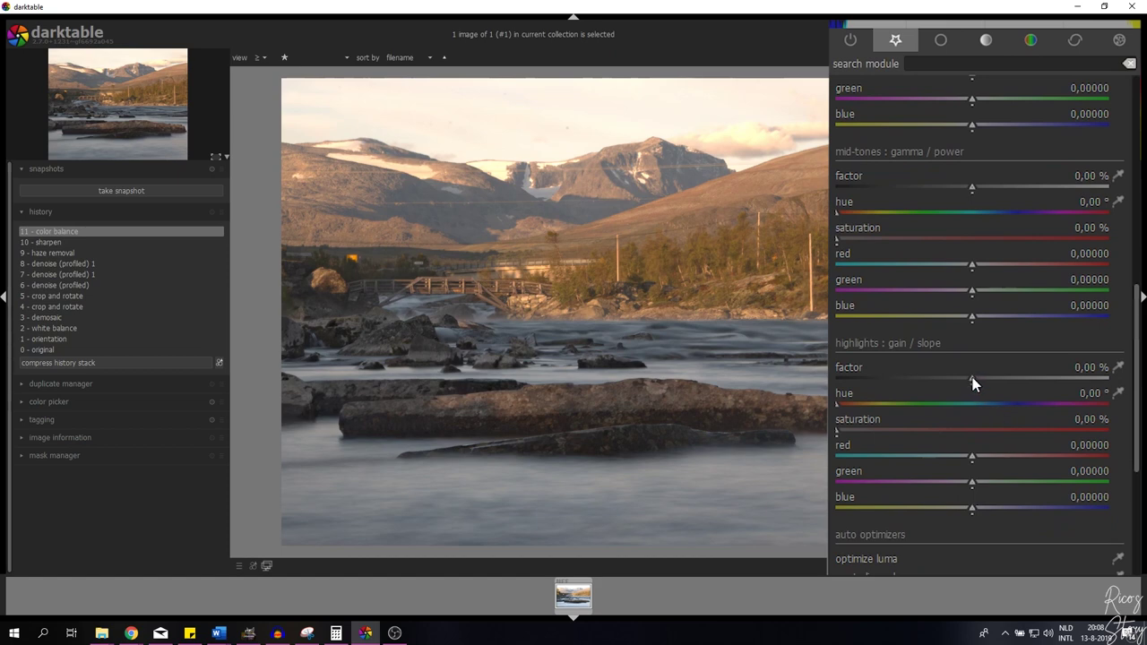
{"action": "scroll", "coordinate": [973, 378], "scroll_direction": "down", "scroll_amount": 1}
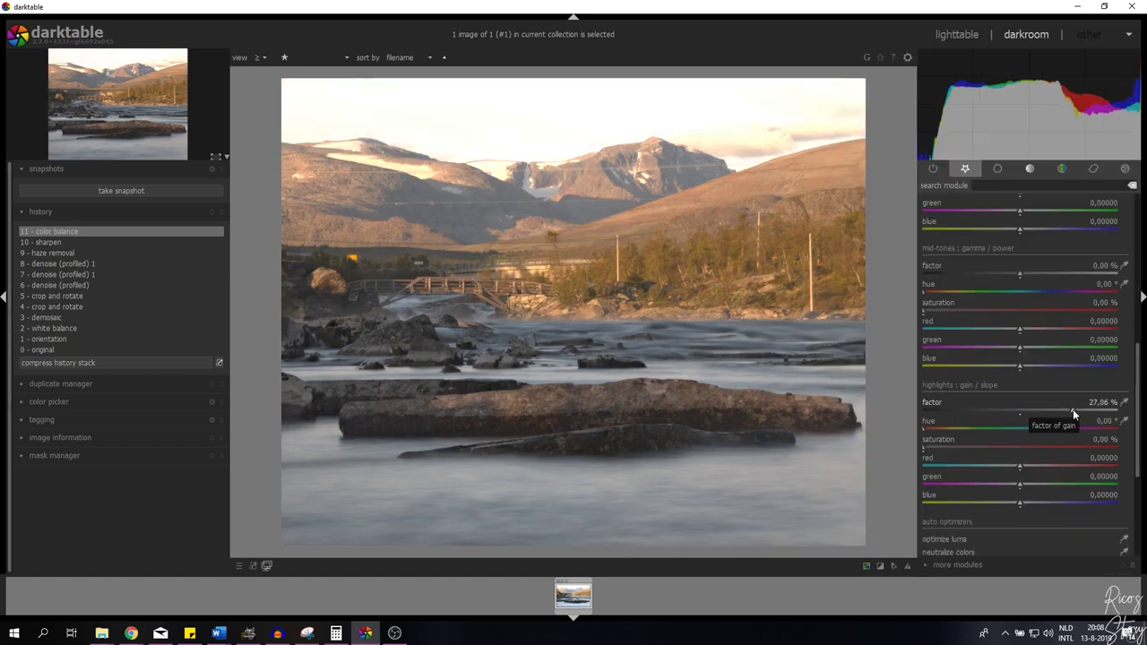
{"action": "left_click_drag", "start_coordinate": [1073, 409], "coordinate": [947, 407]}
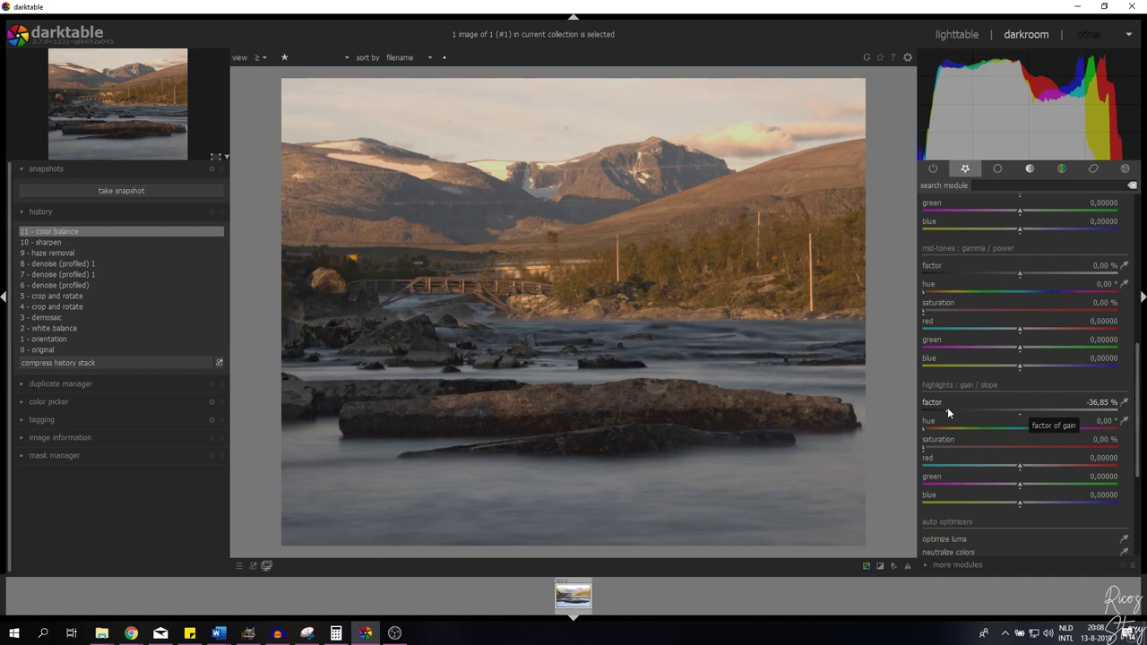
{"action": "scroll", "coordinate": [947, 407], "scroll_direction": "down", "scroll_amount": 1}
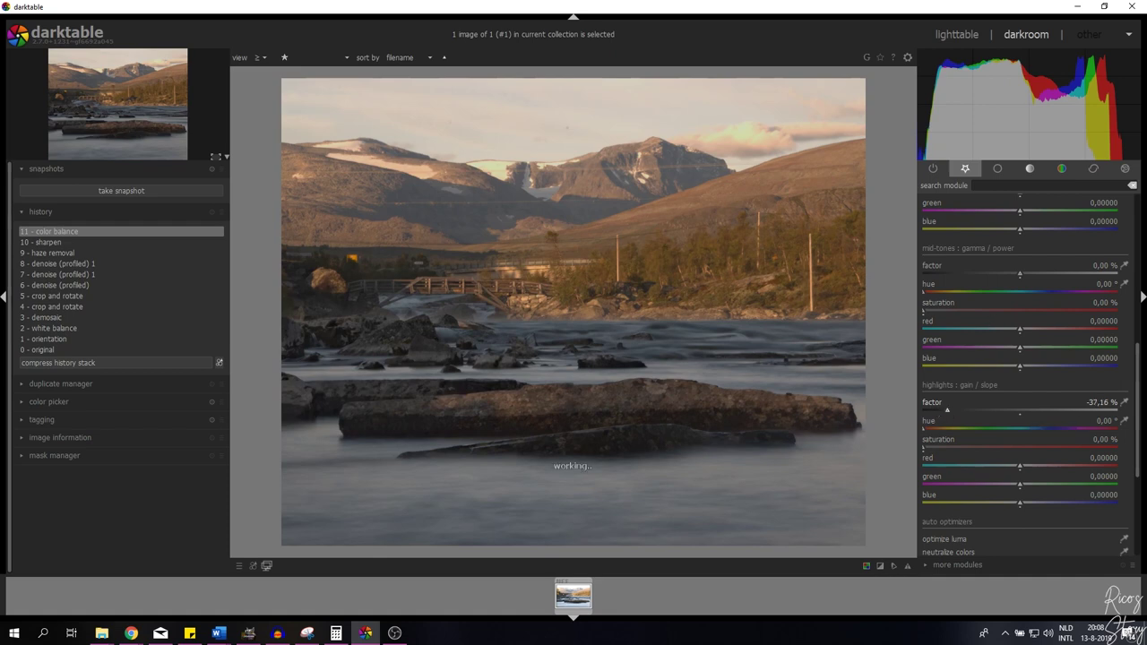
{"action": "scroll", "coordinate": [1022, 421], "scroll_direction": "up", "scroll_amount": 10}
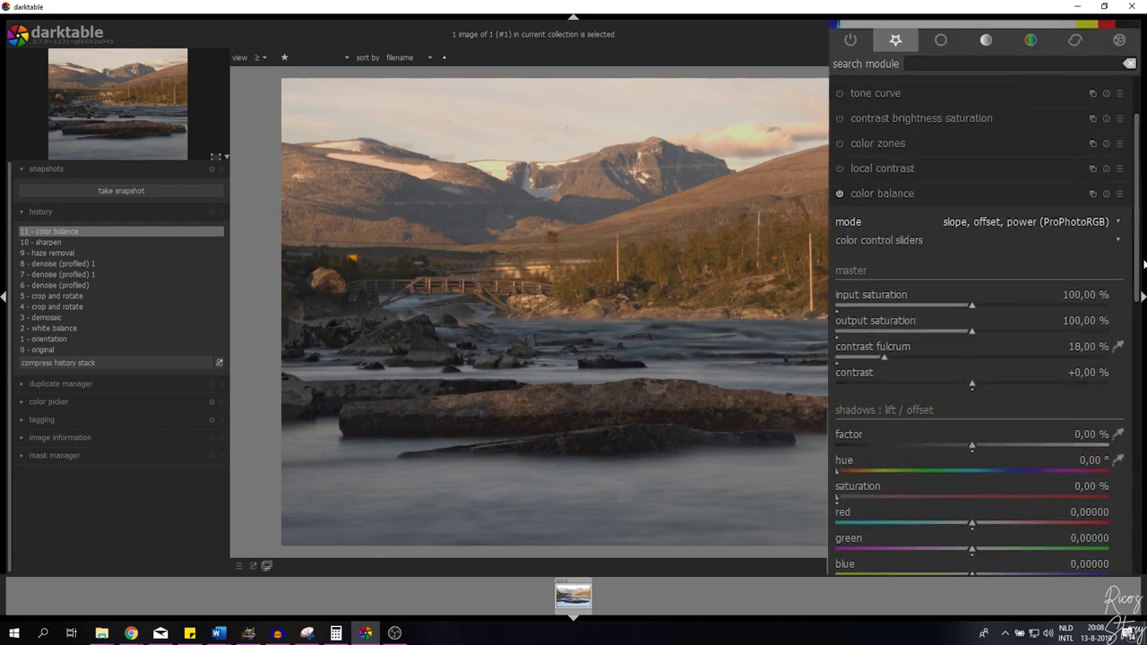
{"action": "left_click", "coordinate": [1106, 196]}
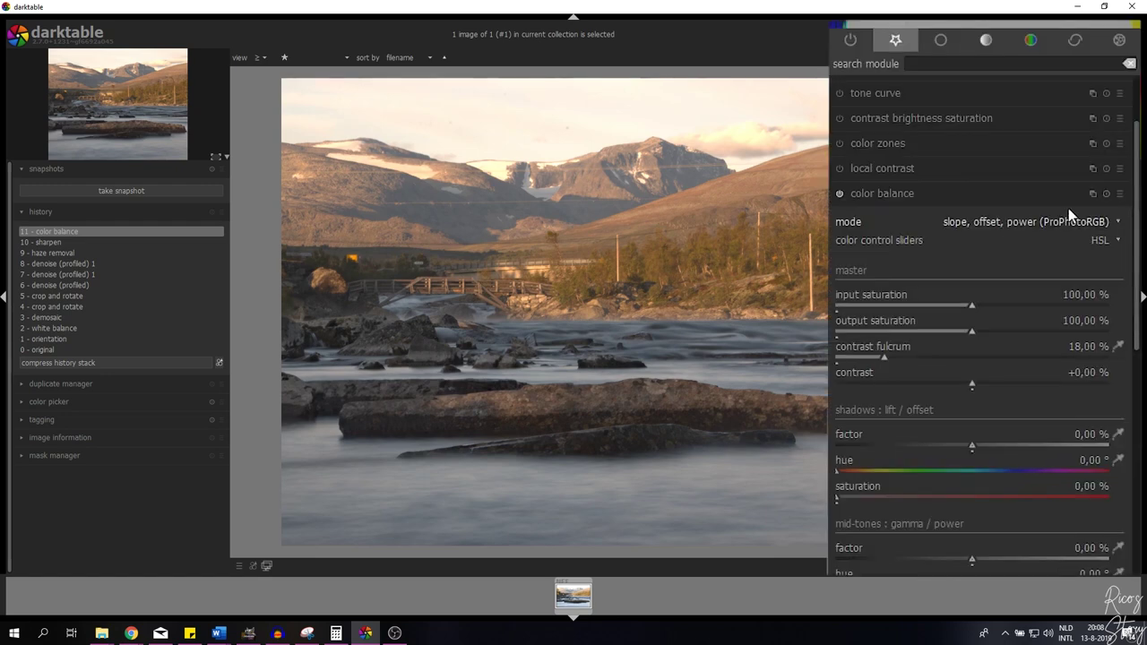
- Apply the split-toning teal-orange (1st instance) preset to color balance
{"action": "left_click", "coordinate": [1125, 278]}
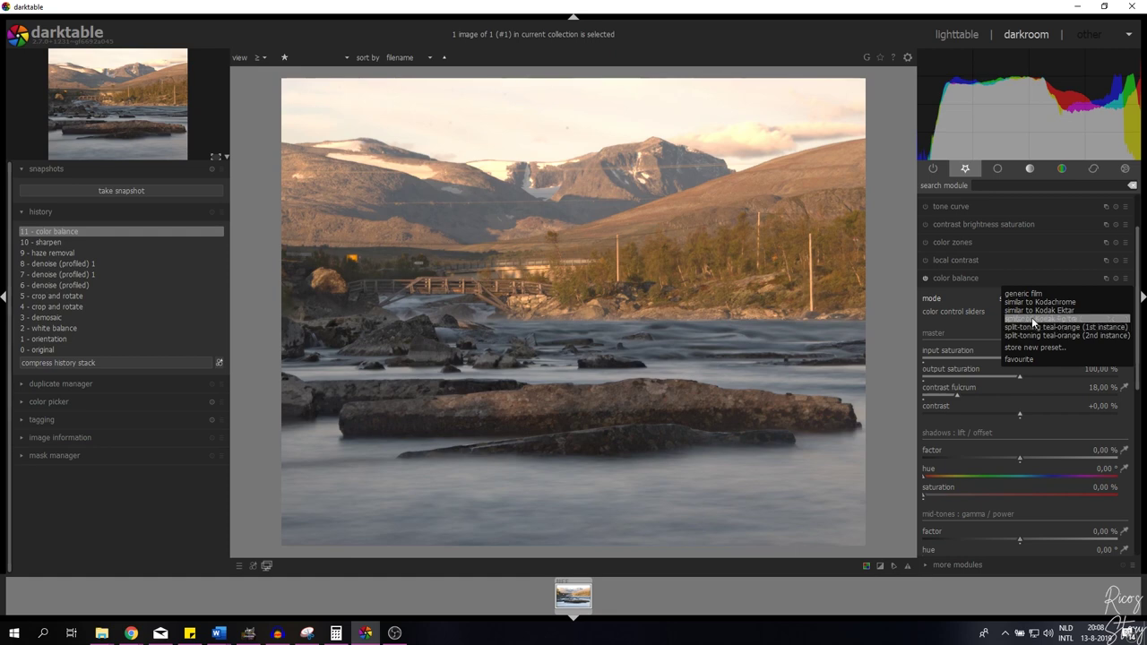
{"action": "left_click", "coordinate": [1052, 327]}
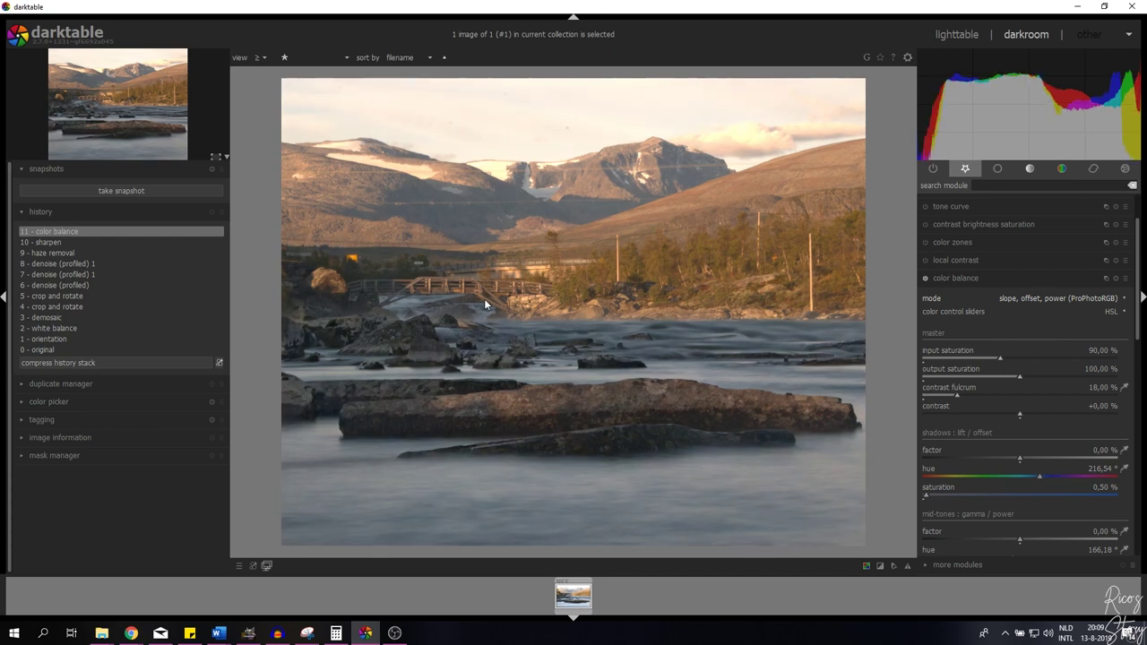
- Add a new instance of color balance, apply the split-toning teal-orange (2nd instance) preset to it and collapse its settings
{"action": "left_click", "coordinate": [1106, 278]}
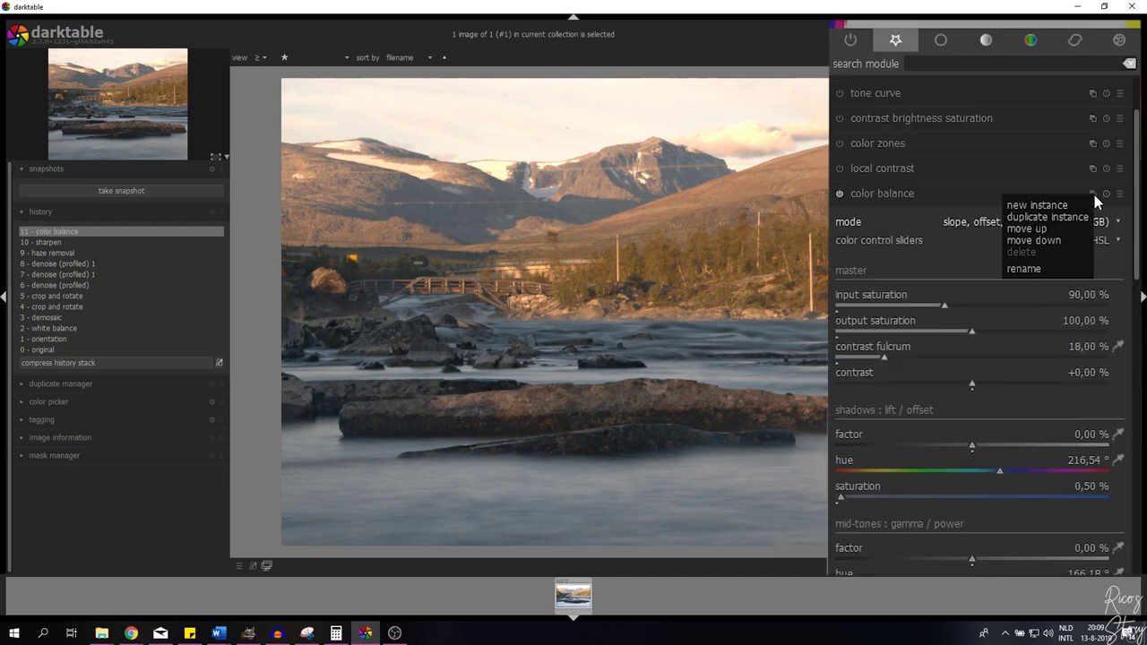
{"action": "left_click", "coordinate": [1062, 210]}
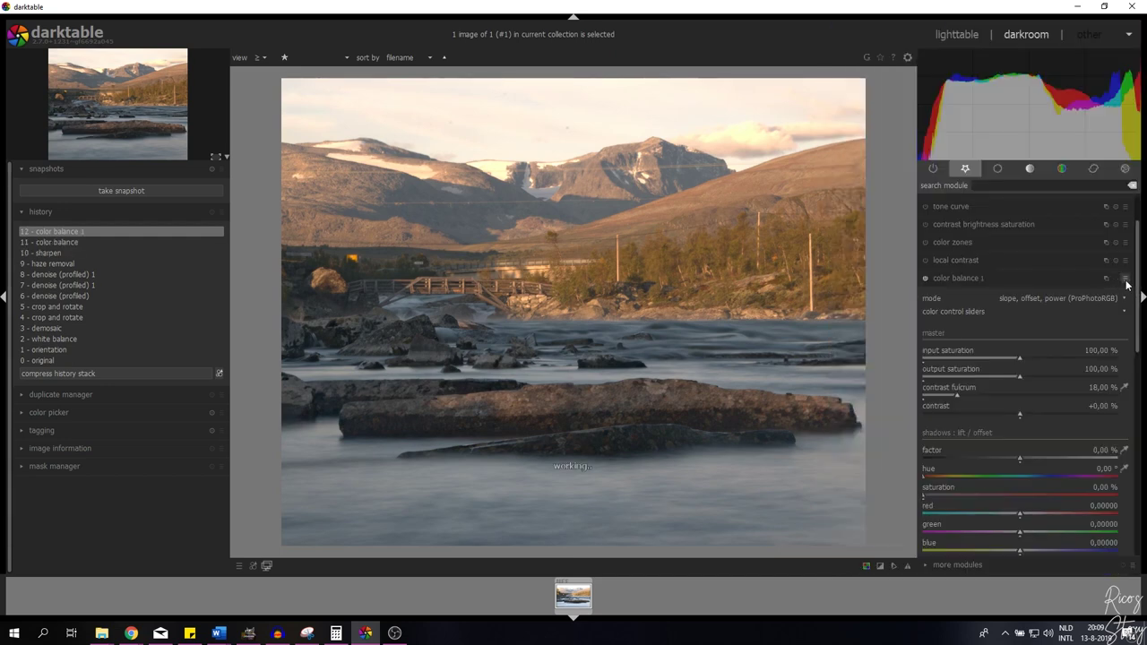
{"action": "left_click", "coordinate": [1126, 282]}
{"action": "left_click", "coordinate": [1102, 336]}
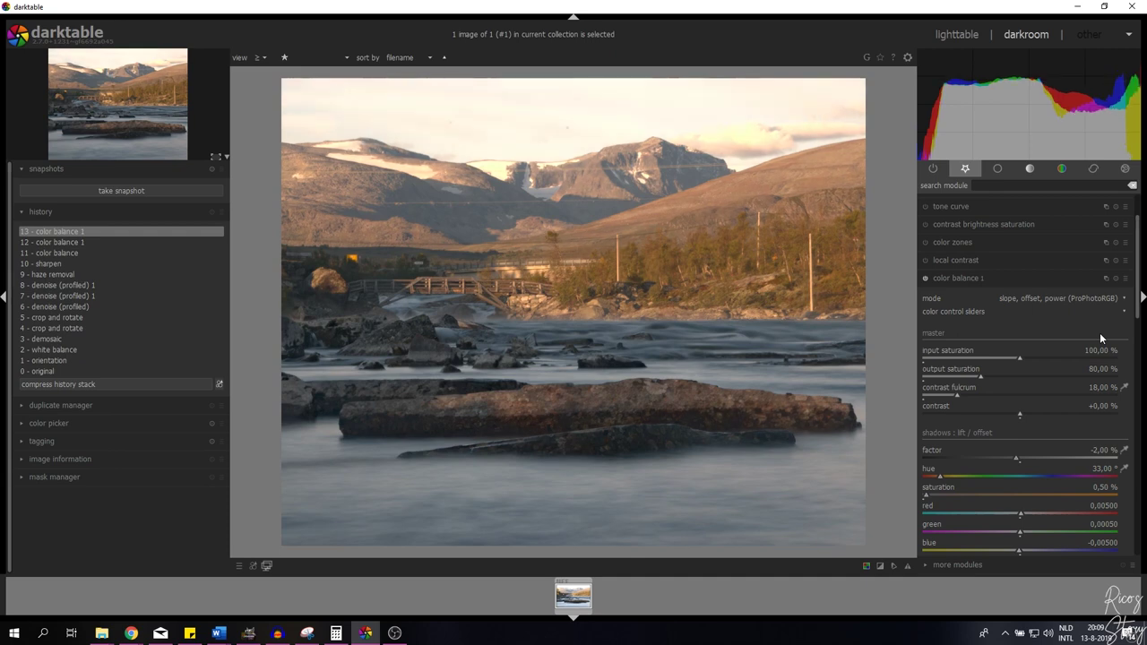
{"action": "left_click", "coordinate": [979, 279]}
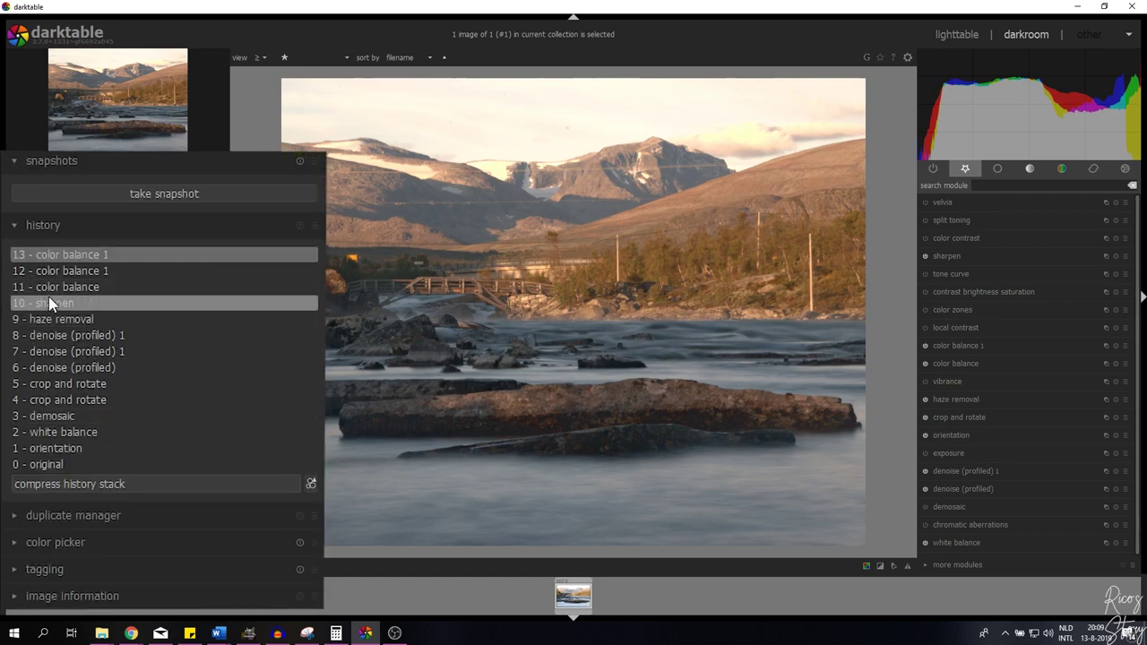
- Compare the photo at the sharpen history state with the latest color balance state, leaving the latest state active
{"action": "left_click", "coordinate": [50, 305]}
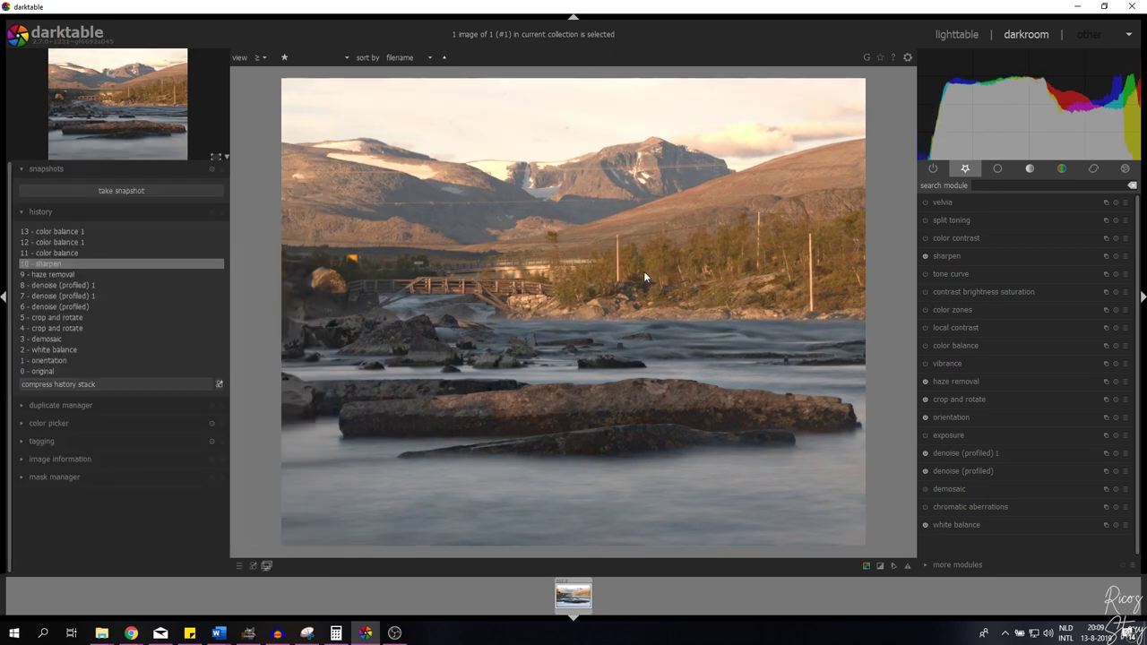
{"action": "left_click", "coordinate": [66, 232]}
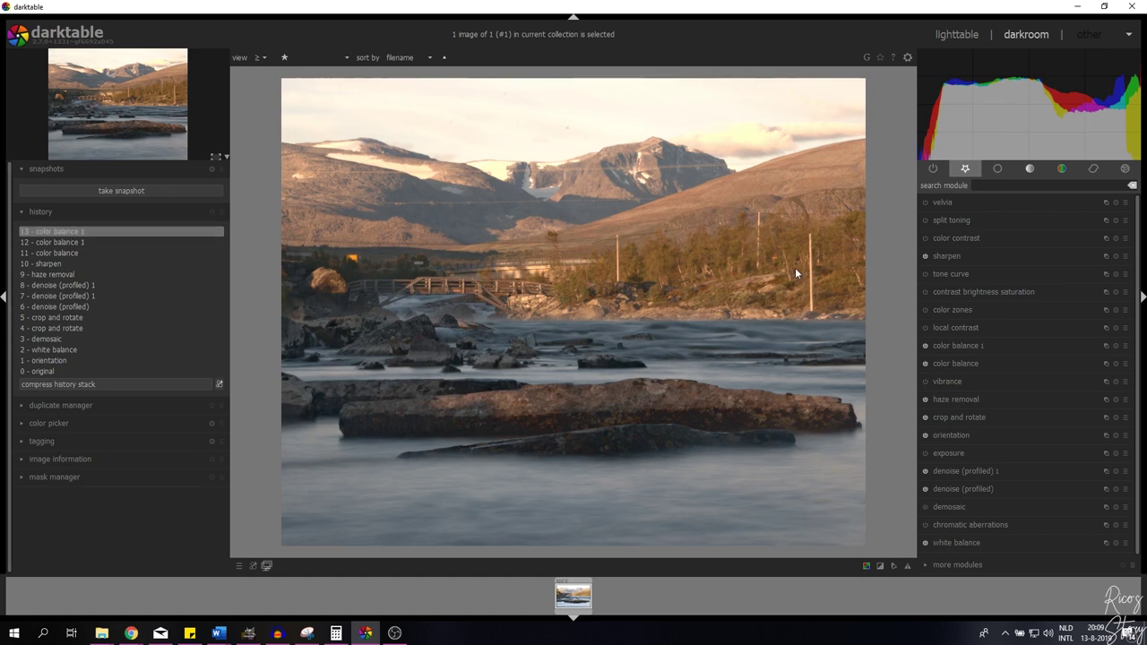
- Apply velvia with a strength of 25% and collapse its settings
{"action": "left_click", "coordinate": [940, 206]}
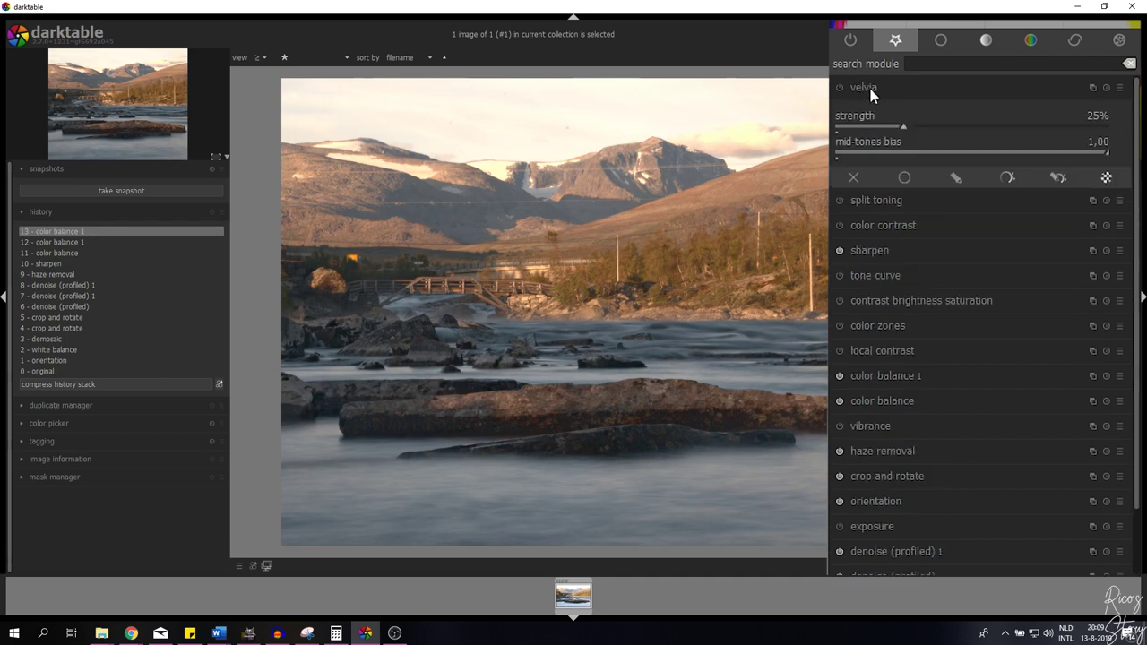
{"action": "left_click", "coordinate": [839, 88]}
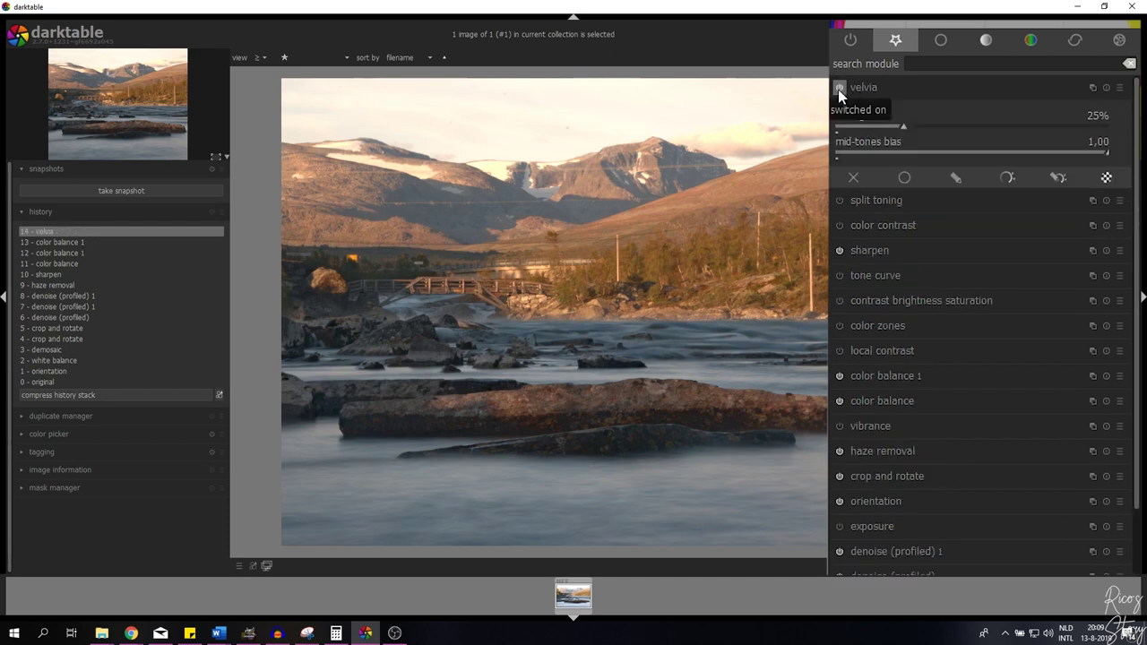
{"action": "left_click", "coordinate": [968, 207]}
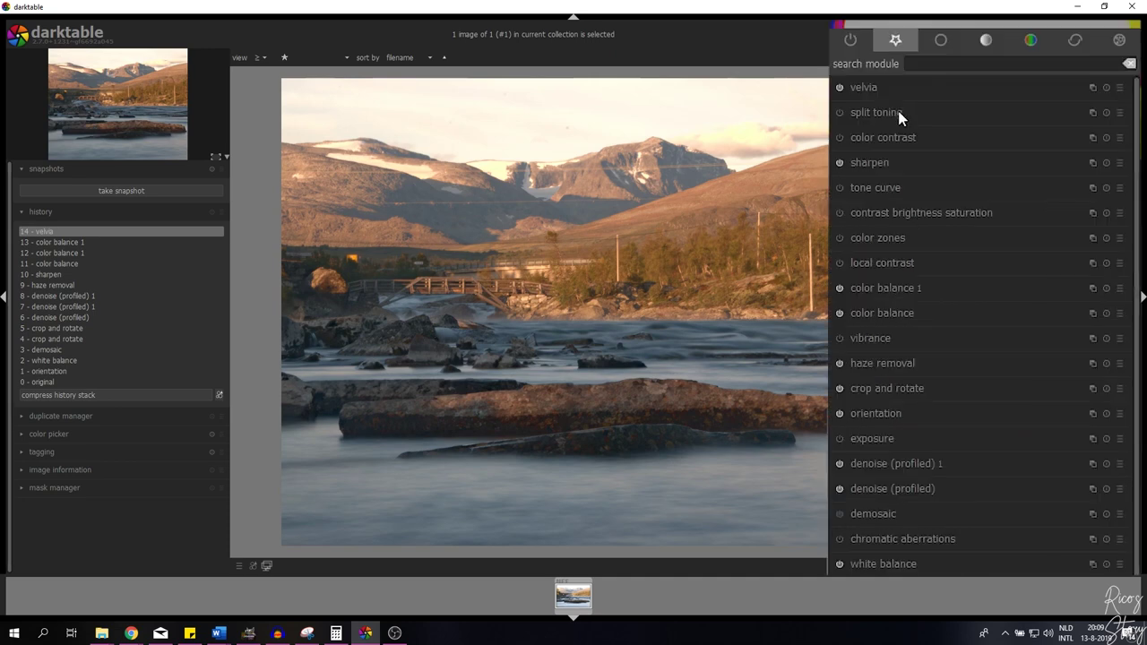
- Set the split toning shadows color to the dark orange-brown swatch
{"action": "left_click", "coordinate": [899, 111]}
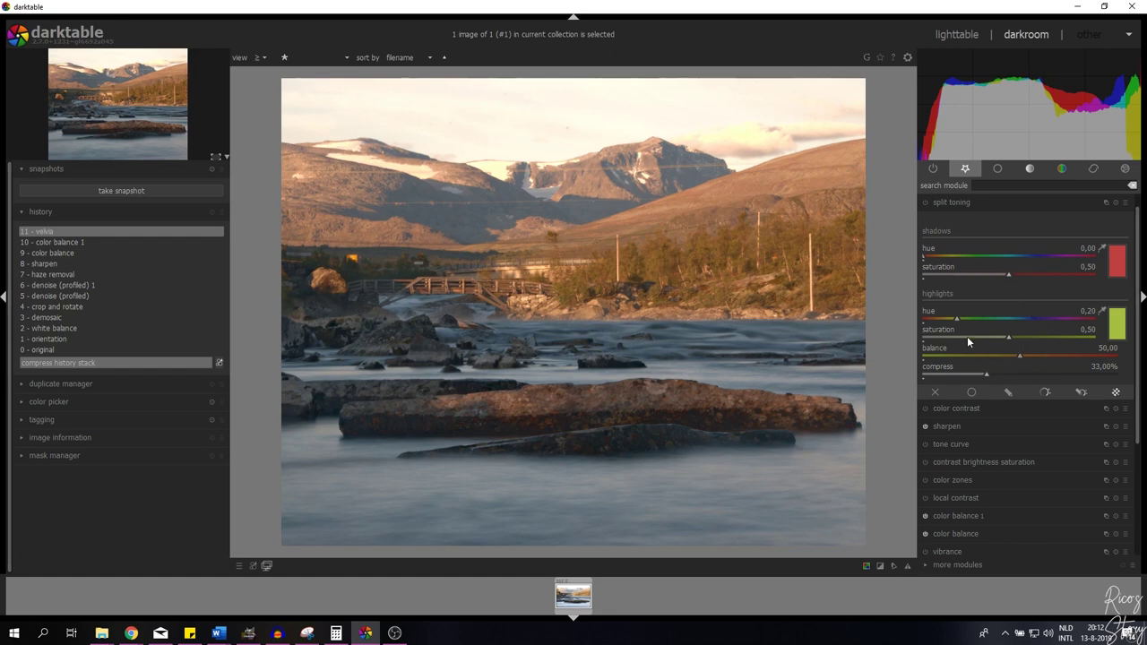
{"action": "left_click", "coordinate": [1117, 263]}
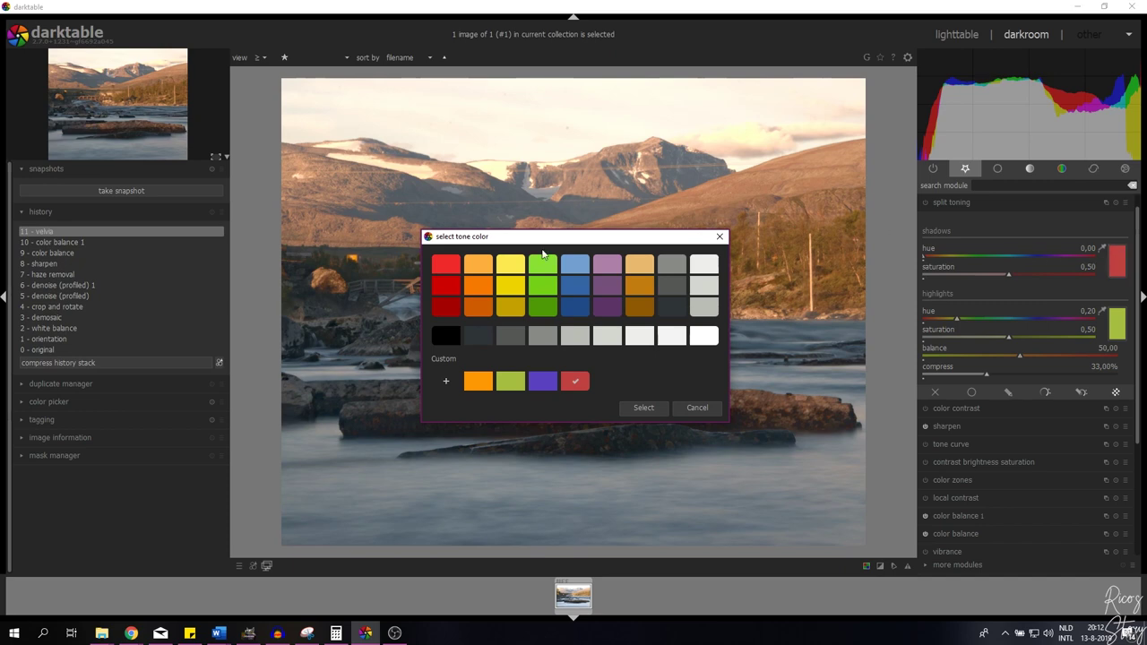
{"action": "left_click", "coordinate": [642, 310]}
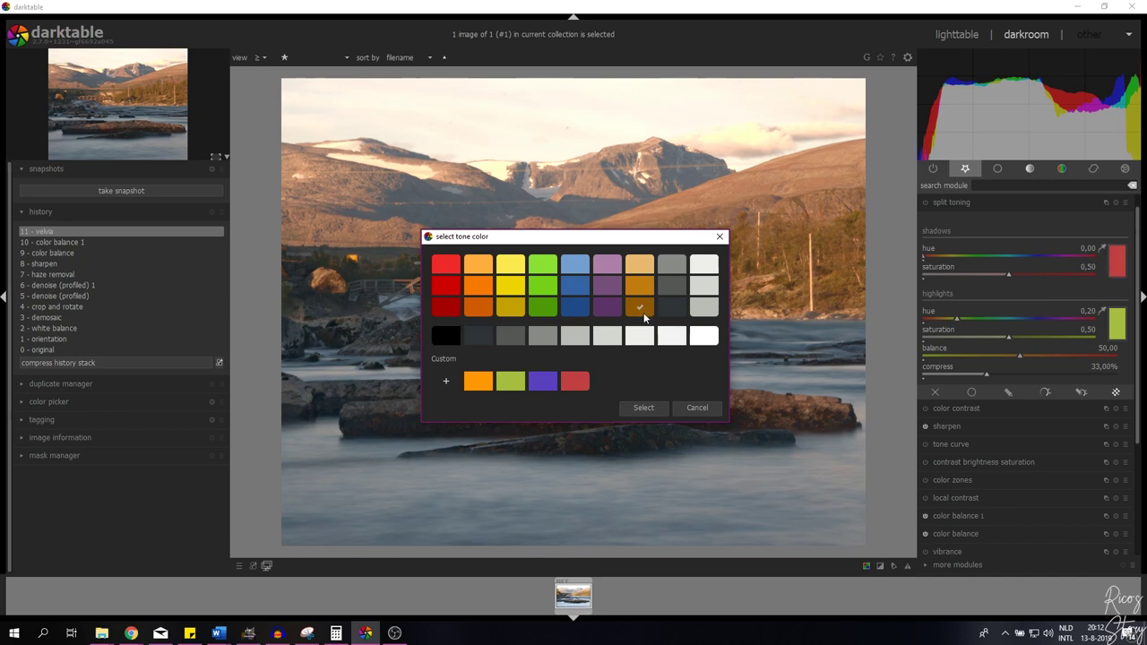
{"action": "left_click", "coordinate": [645, 409]}
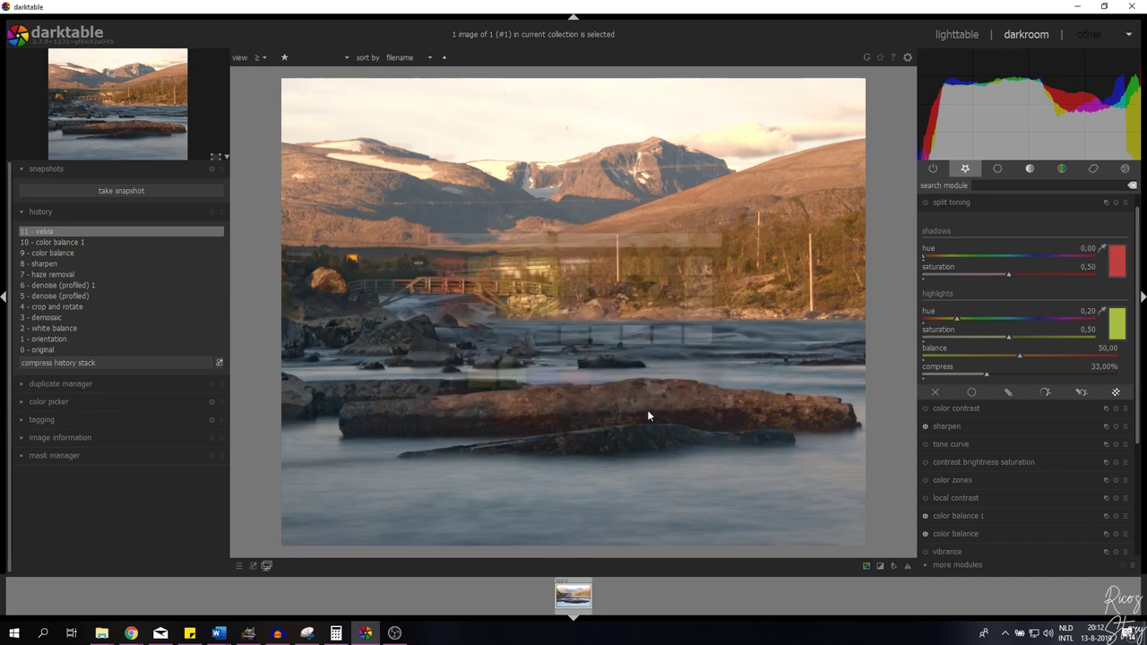
- Set the split toning highlights color to the light blue swatch
{"action": "left_click", "coordinate": [1117, 330]}
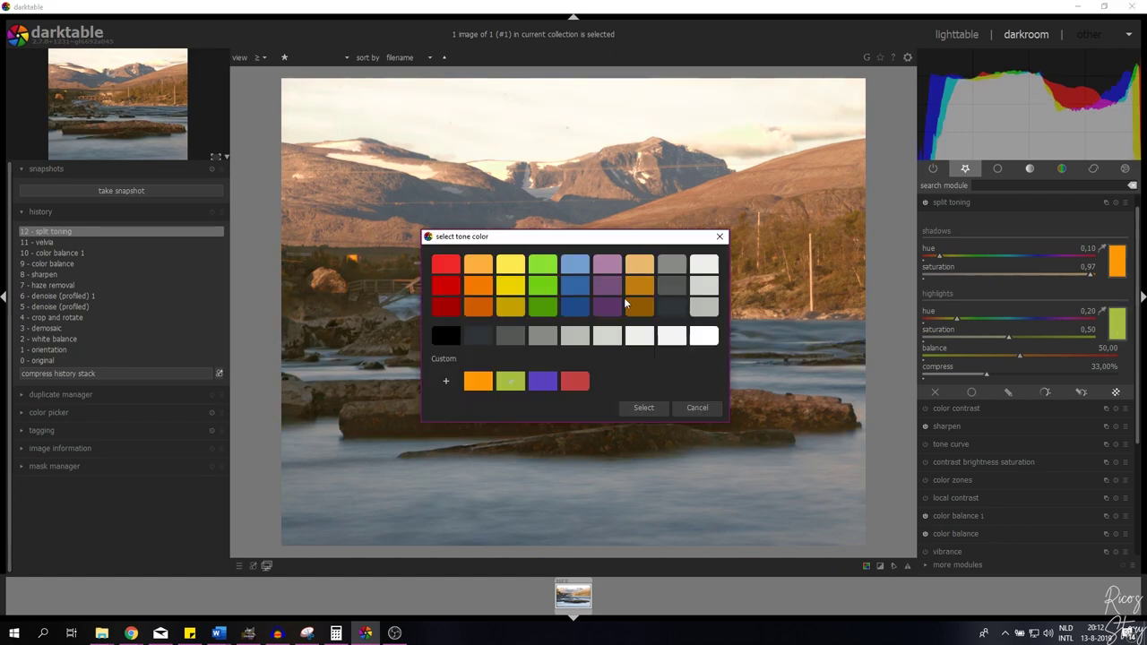
{"action": "left_click", "coordinate": [582, 267]}
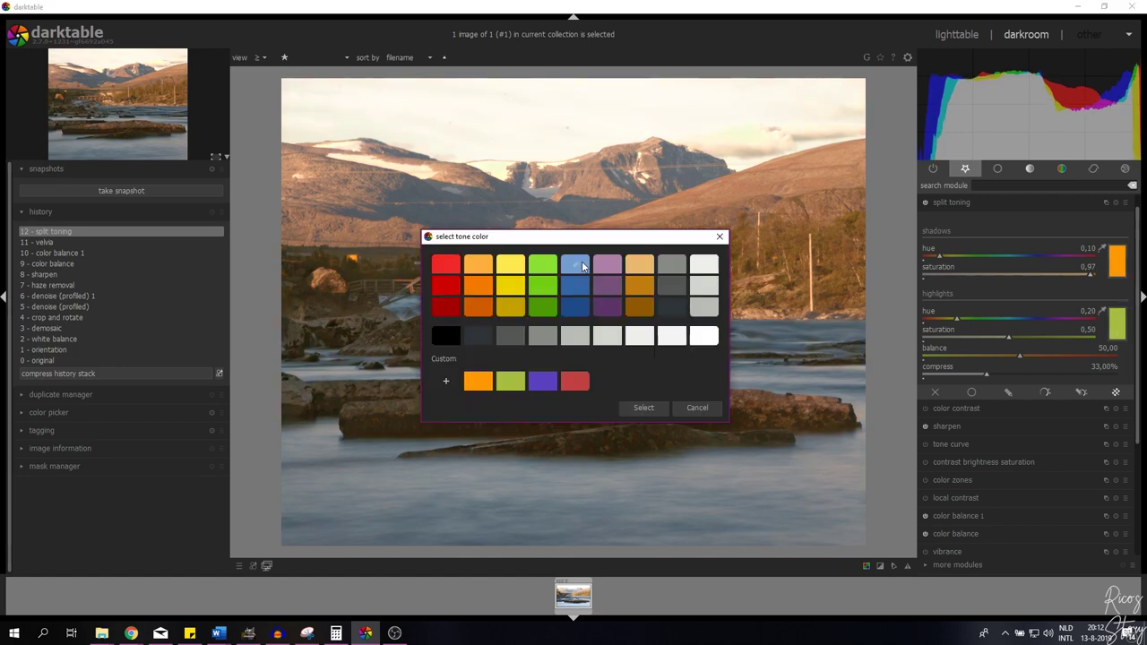
{"action": "left_click", "coordinate": [647, 409]}
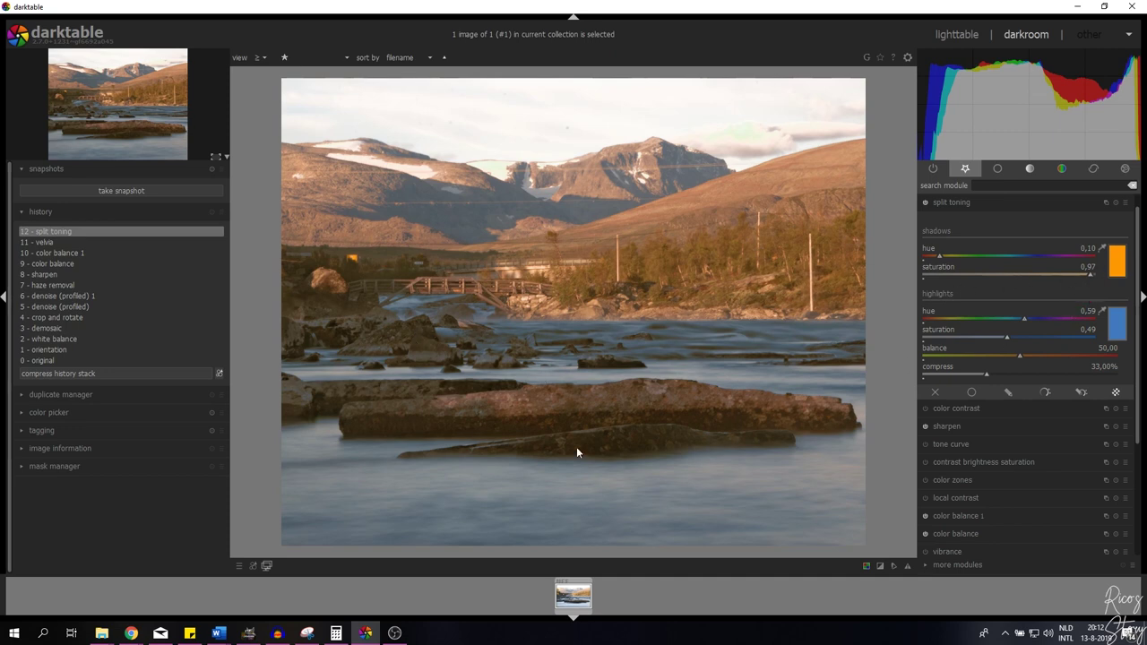
- Set the split toning shadows saturation to 0.50
{"action": "right_click", "coordinate": [1089, 273]}
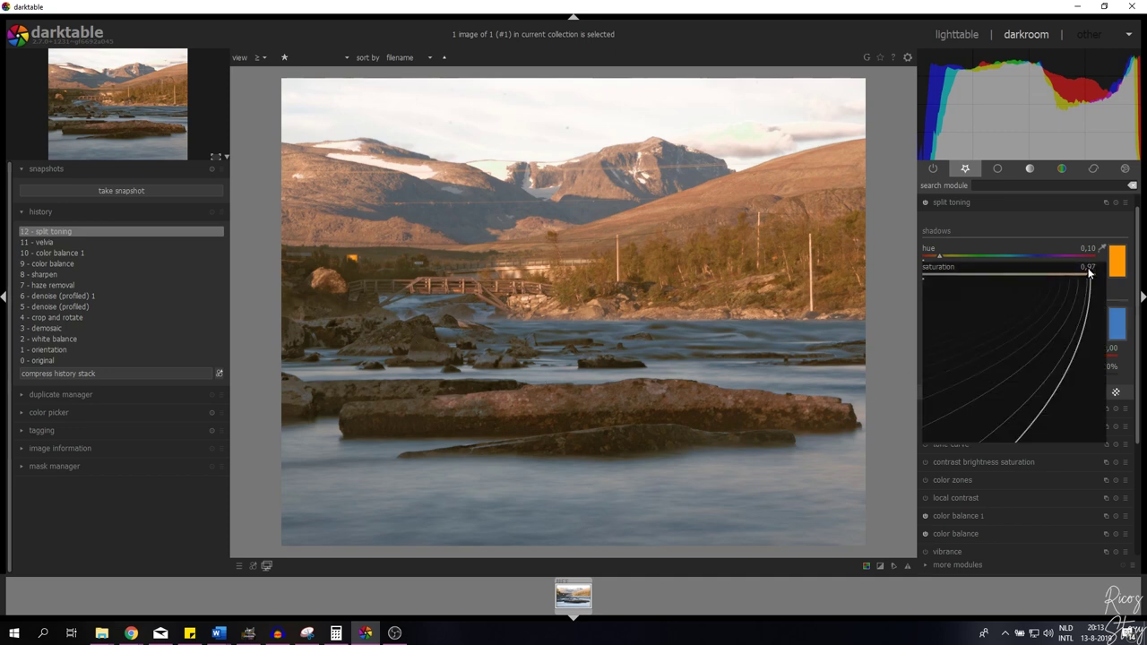
{"action": "type", "text": "0,5"}
{"action": "key", "text": "Return"}
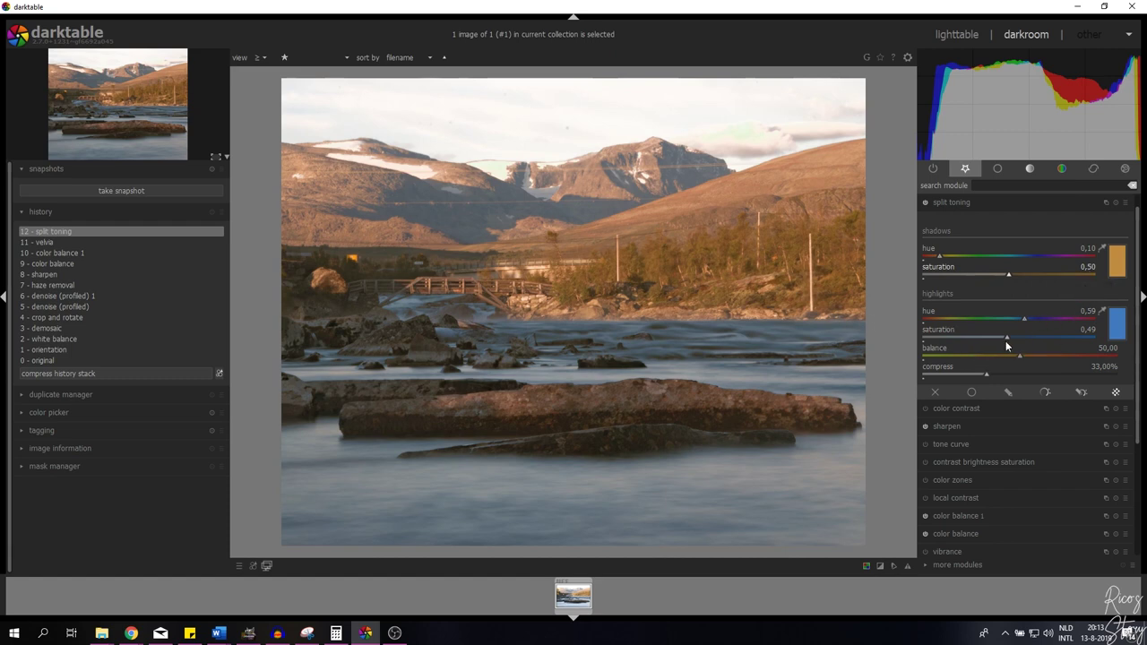
- Set the split toning highlights saturation to 1.00 and compare the photo with the module off and on
{"action": "left_click_drag", "start_coordinate": [1008, 335], "coordinate": [1123, 336]}
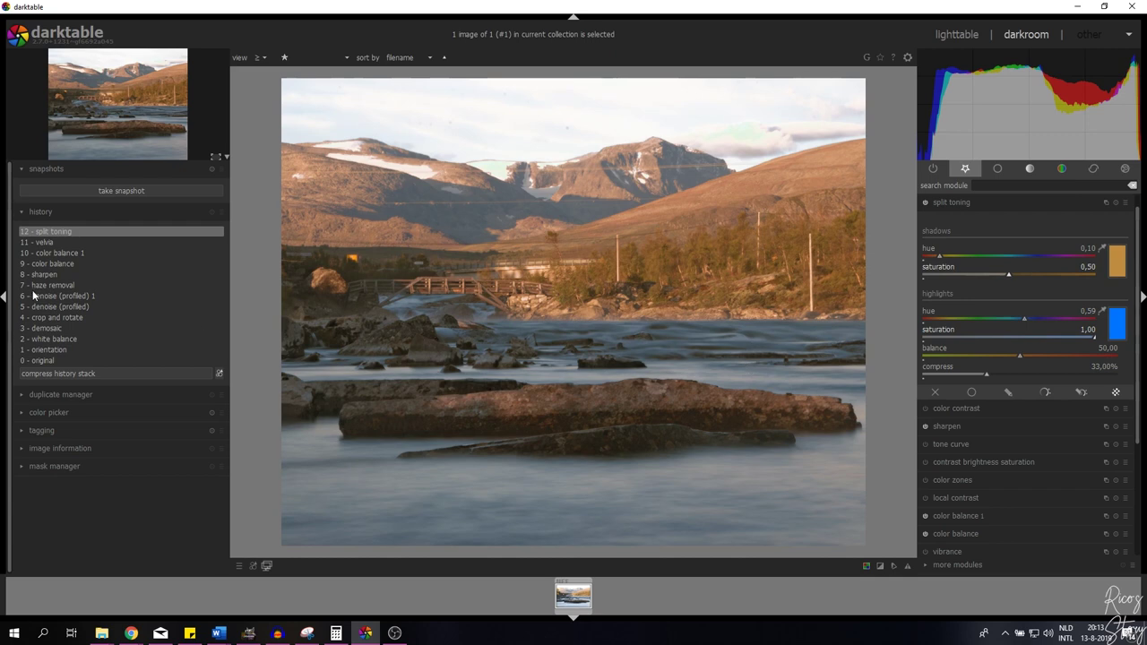
{"action": "left_click", "coordinate": [925, 202]}
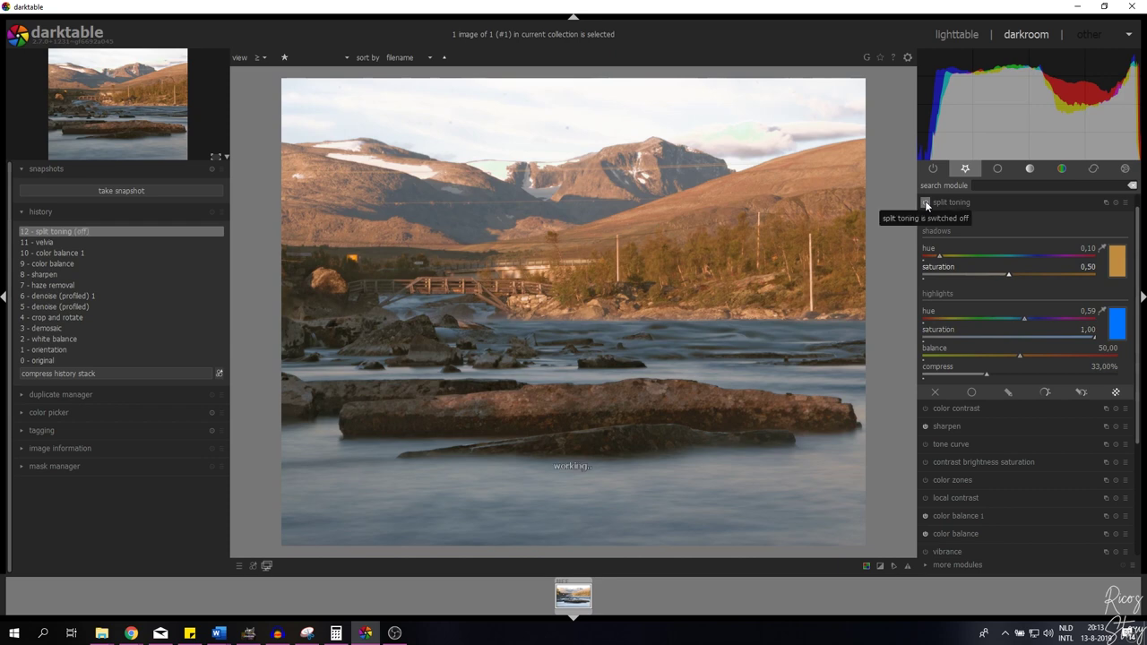
{"action": "left_click", "coordinate": [925, 203]}
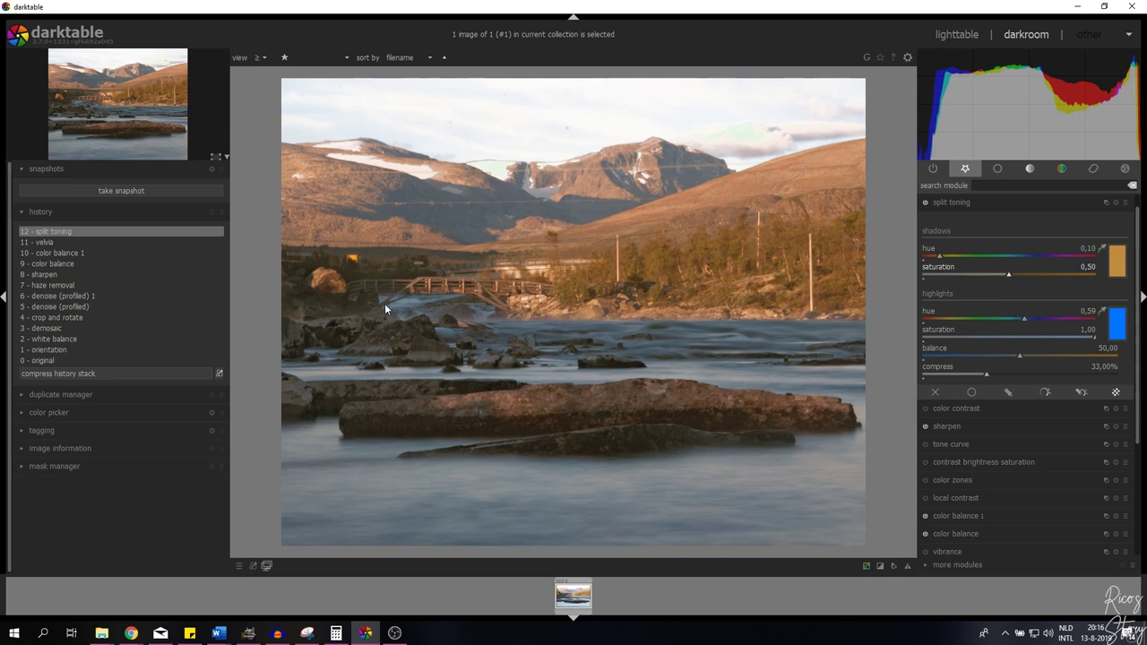
- Limit split toning to the river and foreground rocks with a closed drawn path mask, leaving out the mountains and sky
{"action": "left_click", "coordinate": [1008, 394]}
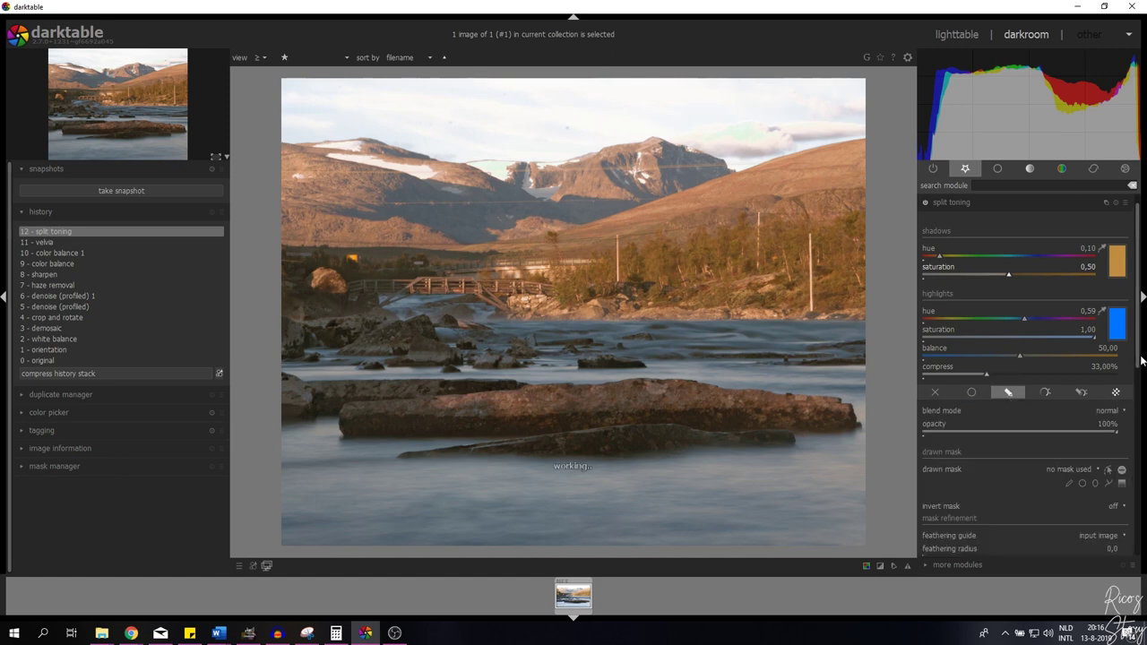
{"action": "left_click", "coordinate": [1109, 483]}
{"action": "left_click", "coordinate": [873, 309]}
{"action": "left_click", "coordinate": [440, 304]}
{"action": "left_click", "coordinate": [317, 285]}
{"action": "left_click", "coordinate": [267, 548]}
{"action": "left_click", "coordinate": [672, 557]}
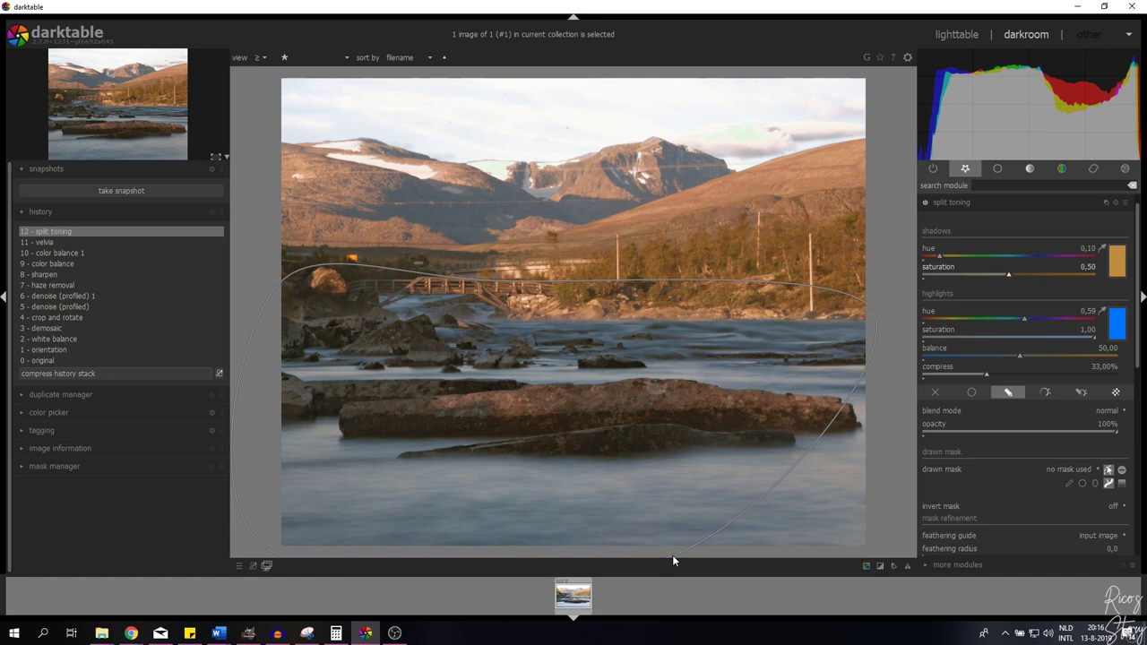
{"action": "right_click", "coordinate": [883, 519]}
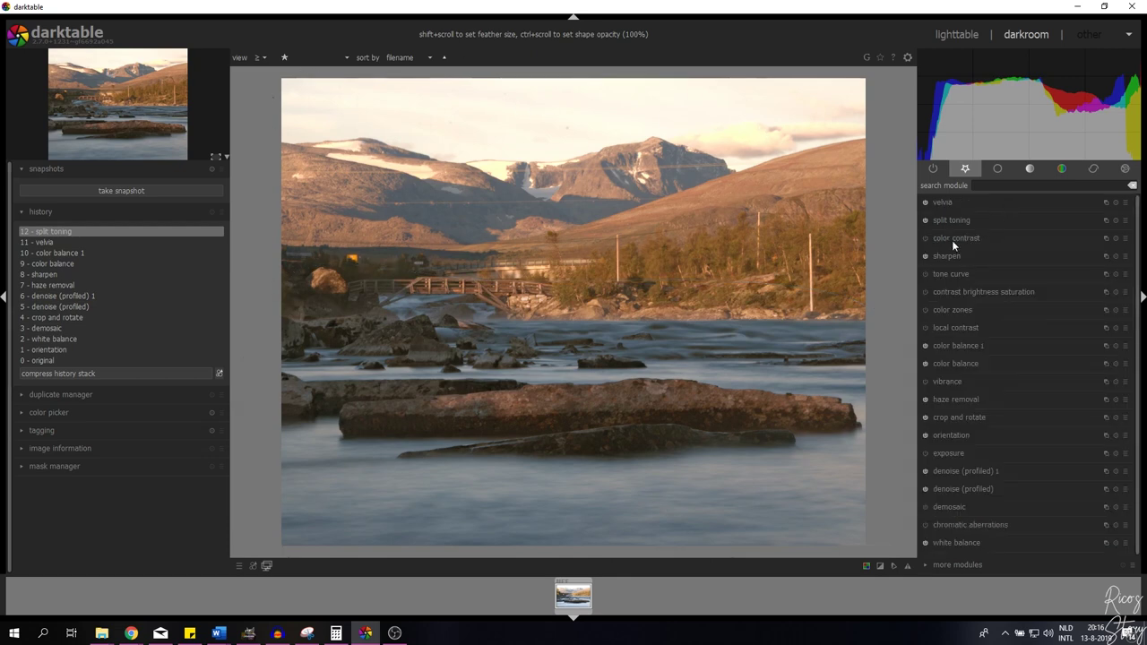
- Enable the exposure module and set the exposure to 0.40 EV
{"action": "left_click", "coordinate": [965, 454]}
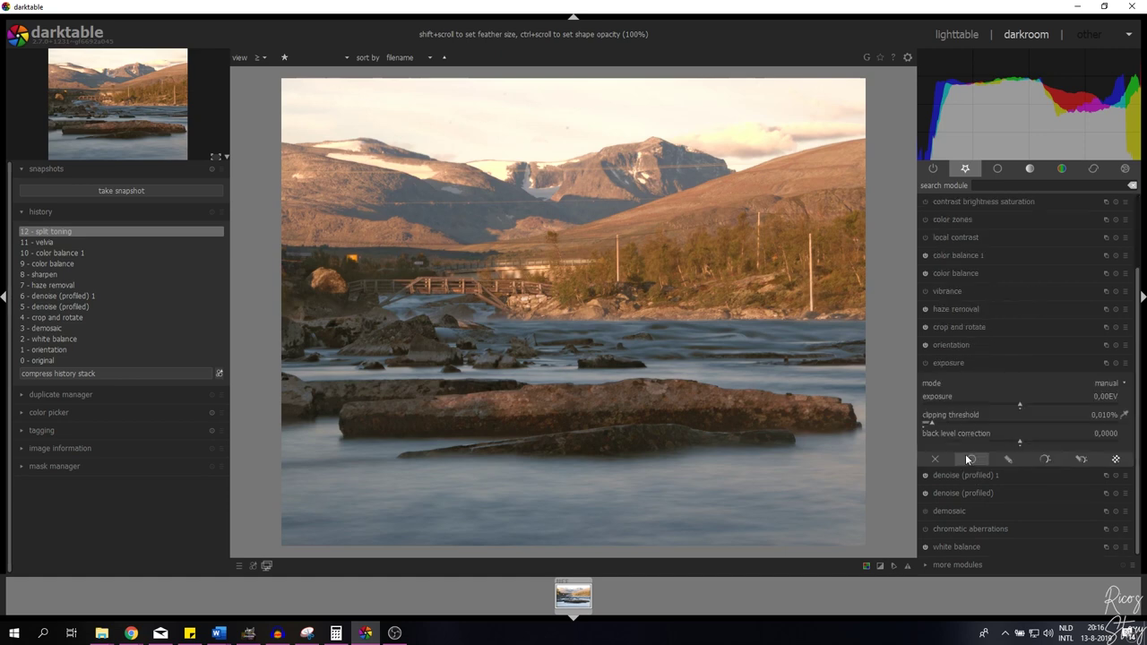
{"action": "left_click", "coordinate": [925, 363]}
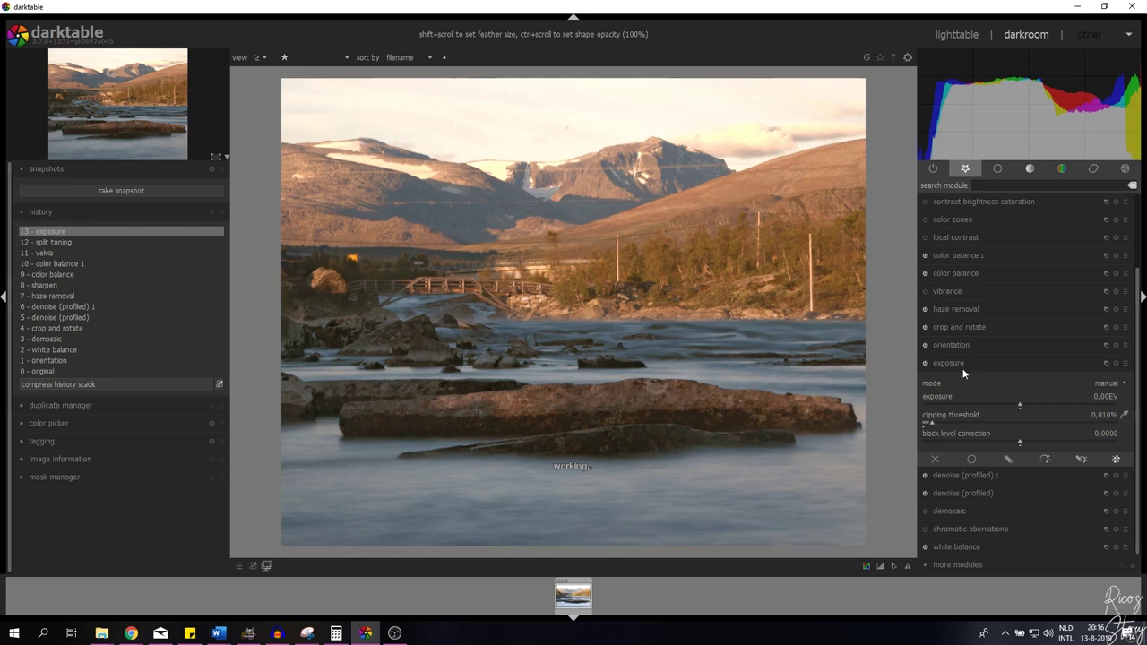
{"action": "mouse_move", "coordinate": [954, 150]}
{"action": "mouse_move", "coordinate": [1020, 406]}
{"action": "left_mouse_down"}
{"action": "mouse_move", "coordinate": [1040, 409]}
{"action": "mouse_move", "coordinate": [949, 406]}
{"action": "left_mouse_up"}
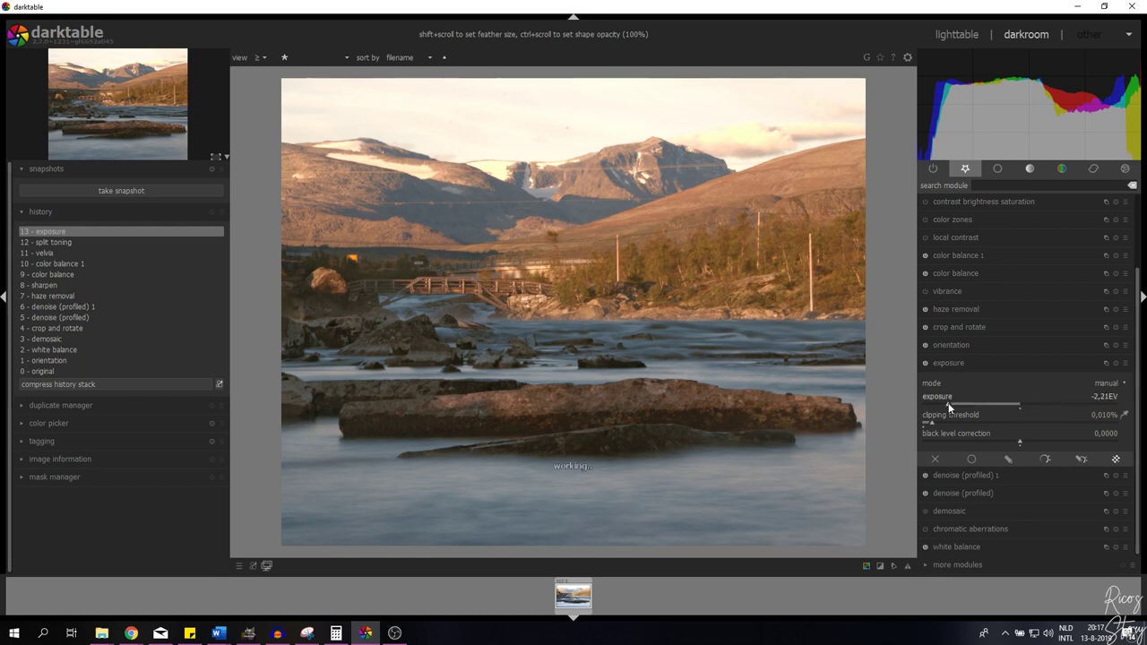
{"action": "double_click", "coordinate": [1105, 397]}
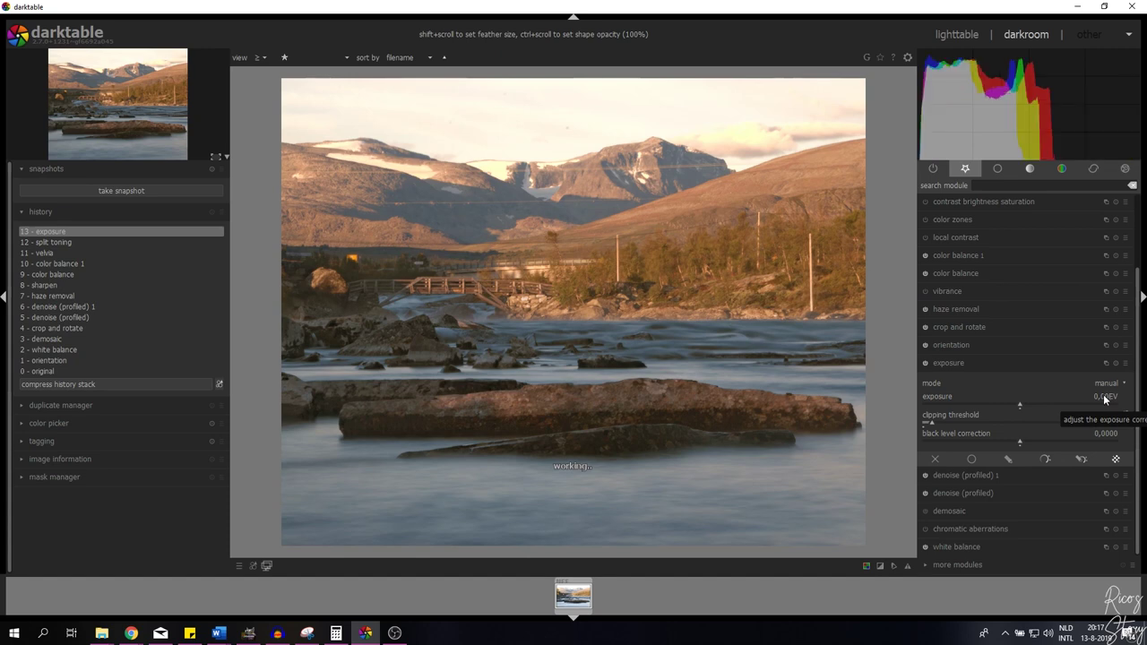
{"action": "right_click", "coordinate": [1104, 396]}
{"action": "type", "text": "0.4"}
{"action": "key", "text": "Return"}
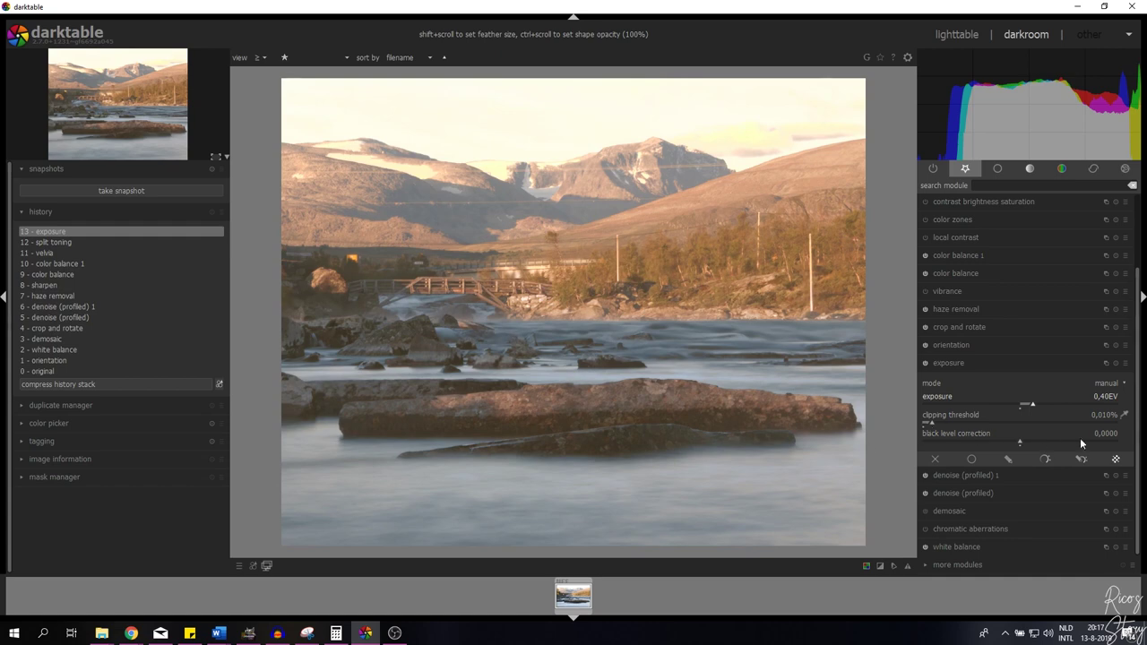
- Set the exposure module's black level correction to 0.0140 and collapse its settings
{"action": "scroll", "coordinate": [1107, 444], "scroll_direction": "up", "scroll_amount": 1}
{"action": "scroll", "coordinate": [1107, 443], "scroll_direction": "up", "scroll_amount": 5}
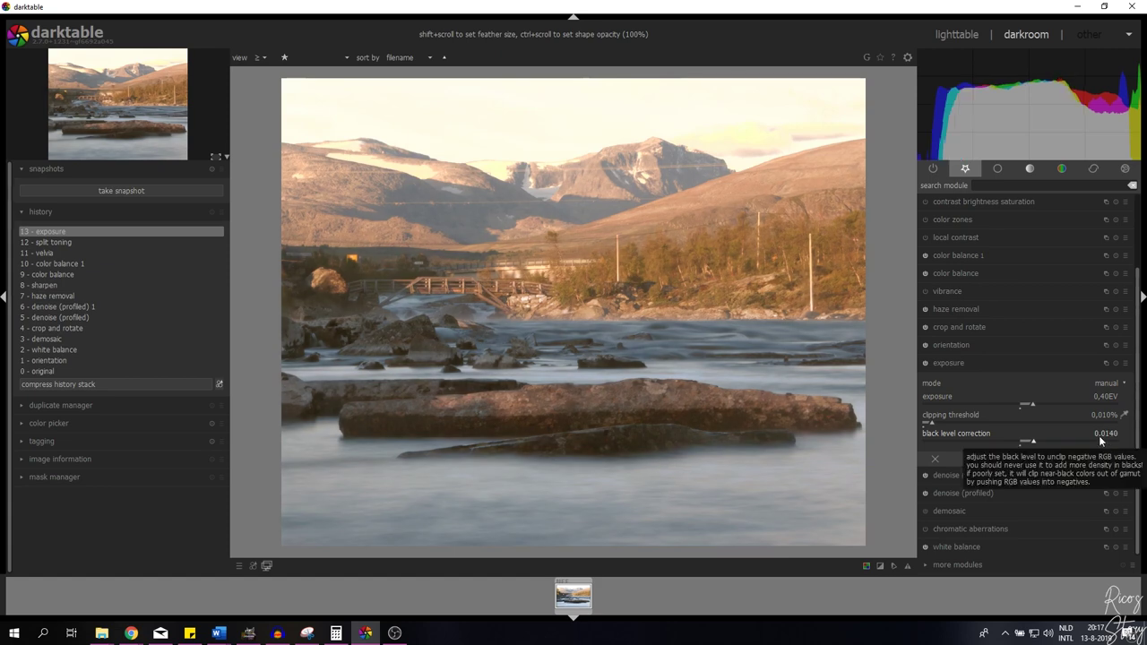
{"action": "left_click", "coordinate": [959, 362]}
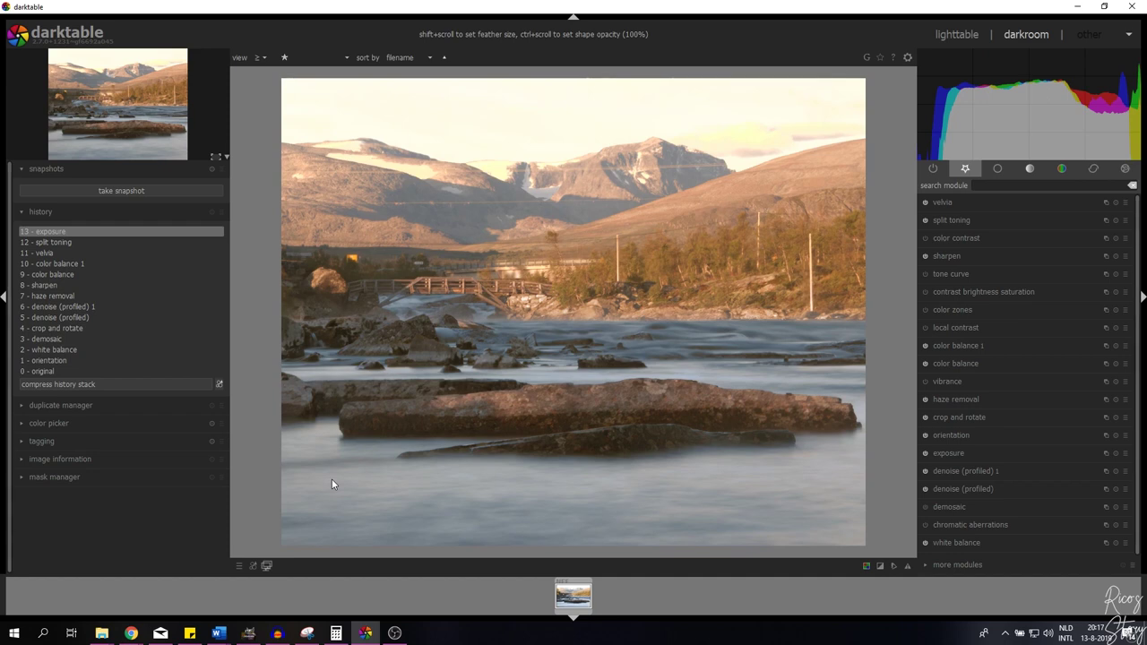
- Set the blue vs yellow value of color contrast to 1.10
{"action": "left_click", "coordinate": [973, 237]}
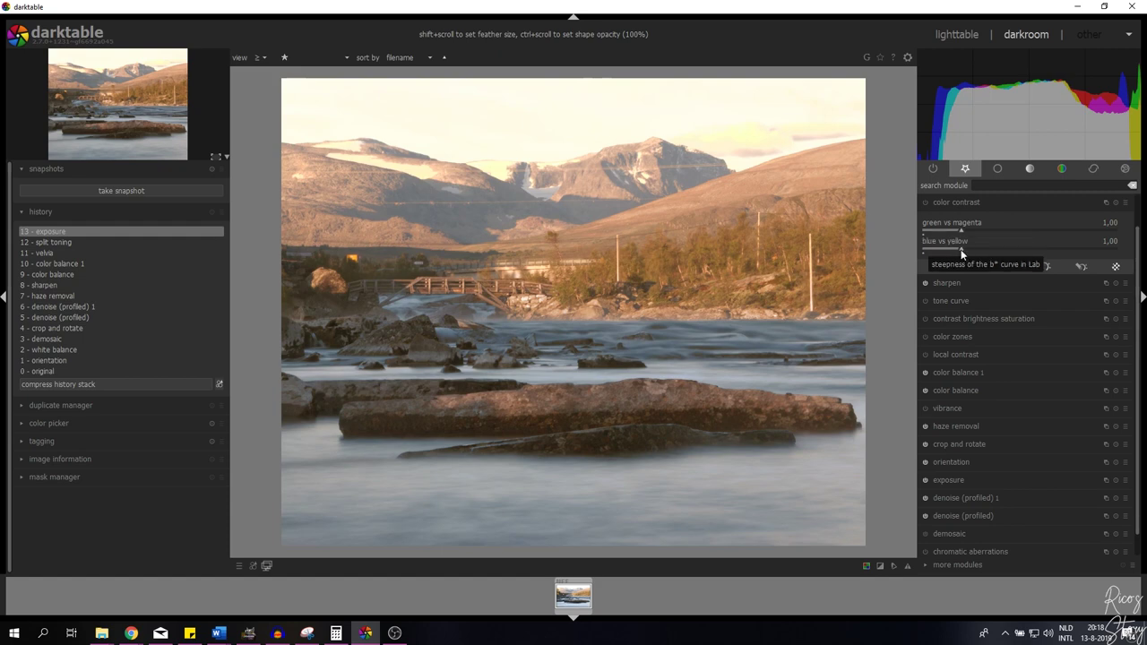
{"action": "right_click", "coordinate": [1111, 244]}
{"action": "type", "text": "1"}
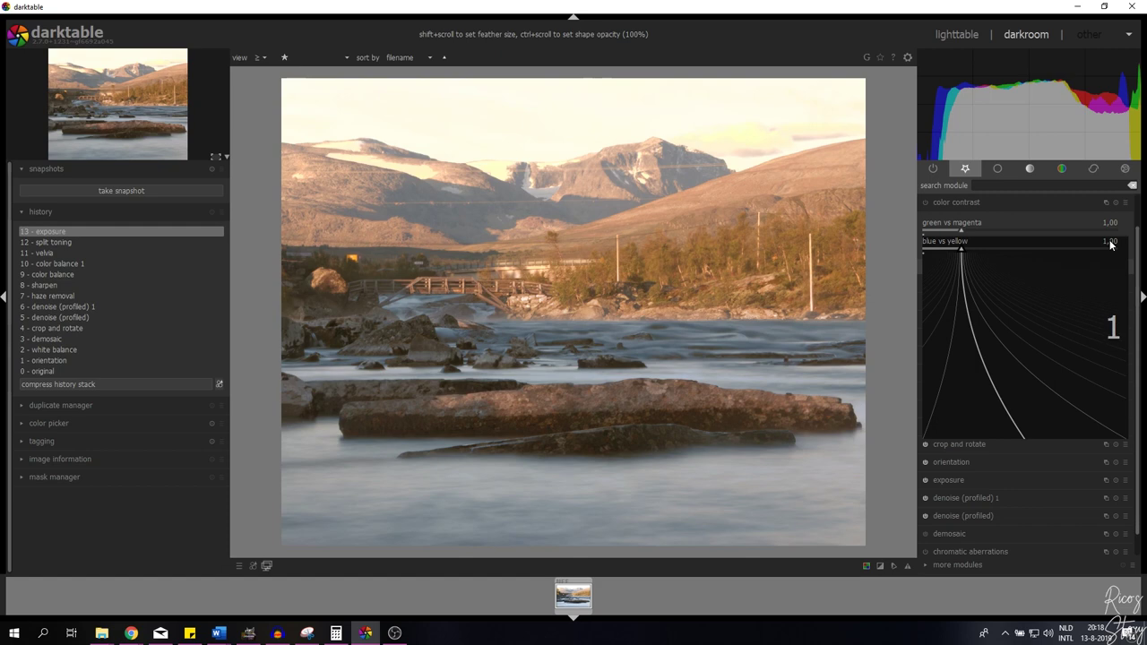
{"action": "type", "text": ".1"}
{"action": "key", "text": "Return"}
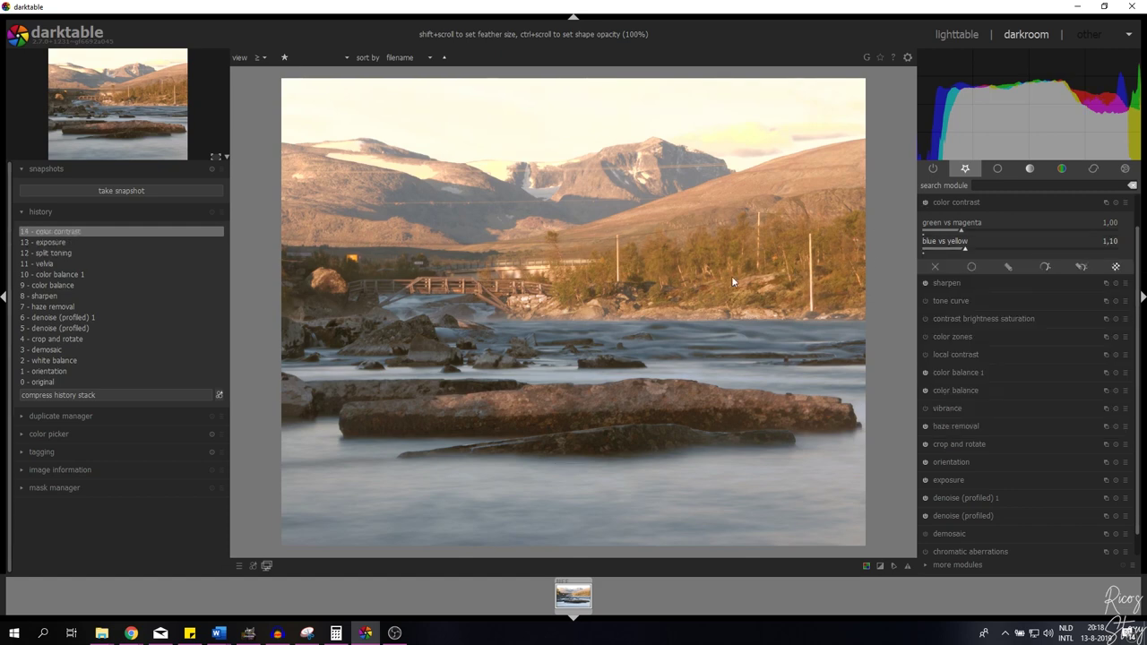
- Compare the photo with color contrast off and on, and collapse its settings
{"action": "left_click", "coordinate": [926, 203]}
{"action": "left_click", "coordinate": [926, 204]}
{"action": "left_click", "coordinate": [963, 202]}
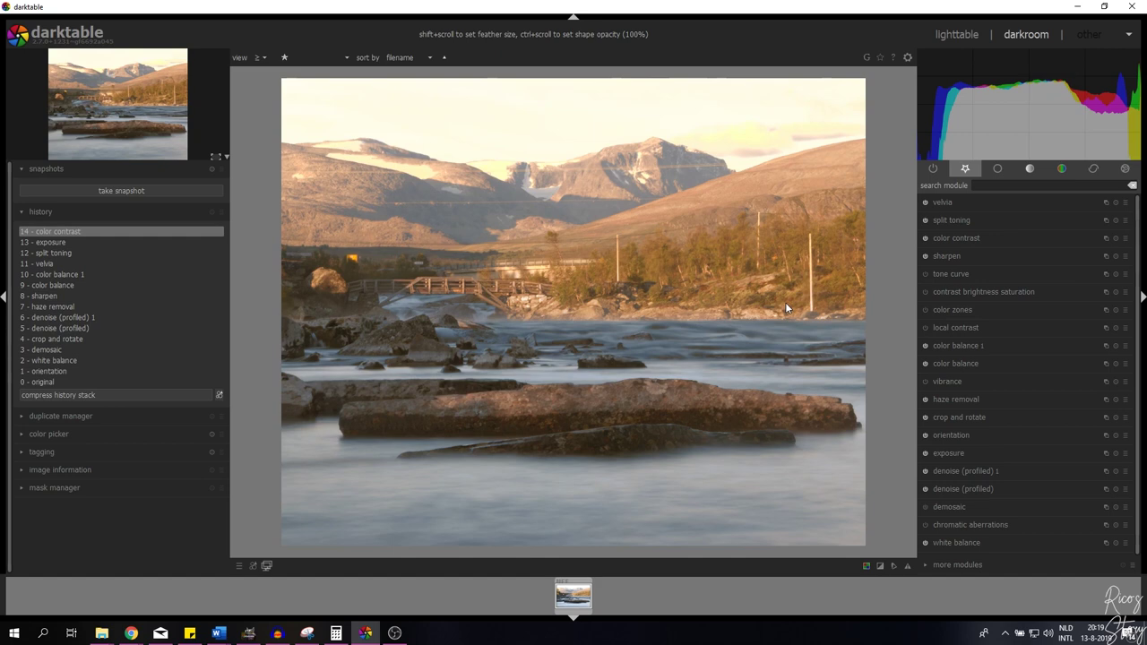
- Try raising the saturation curve around the greens in color zones, and reset the module
{"action": "left_click", "coordinate": [952, 310]}
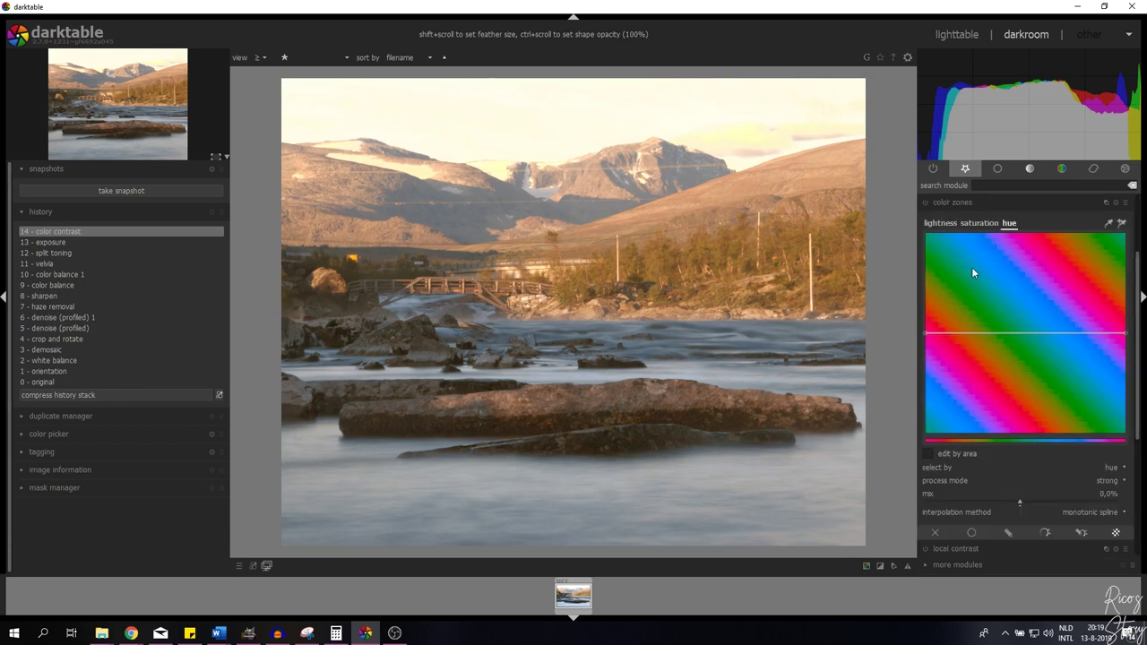
{"action": "left_click", "coordinate": [977, 223]}
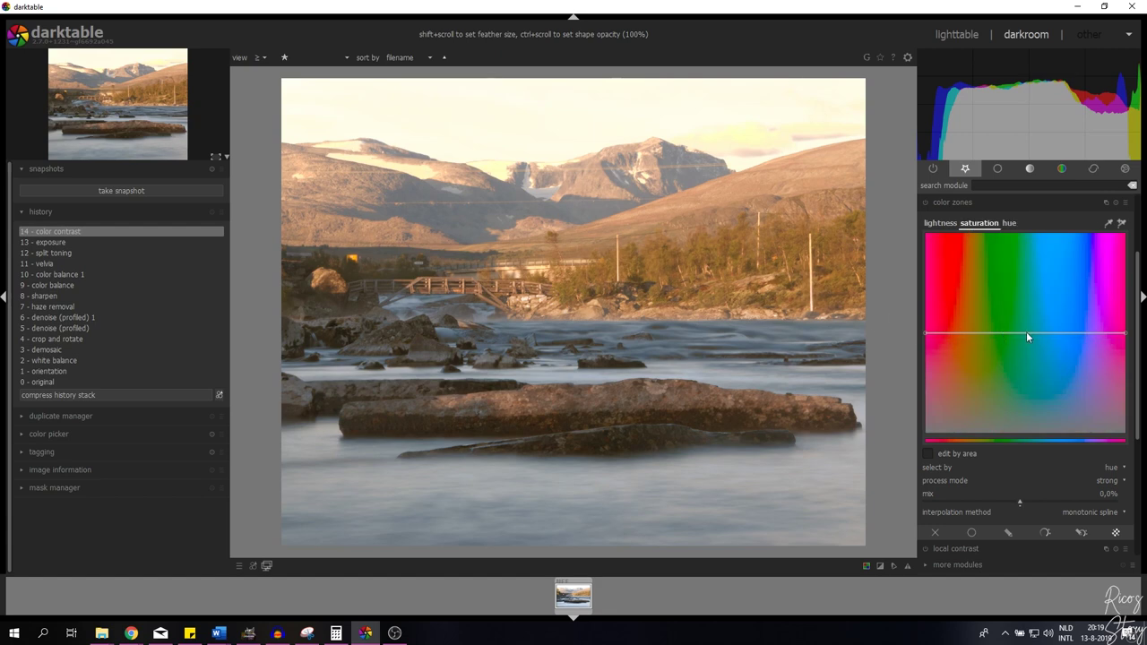
{"action": "left_click_drag", "start_coordinate": [995, 334], "coordinate": [1002, 260]}
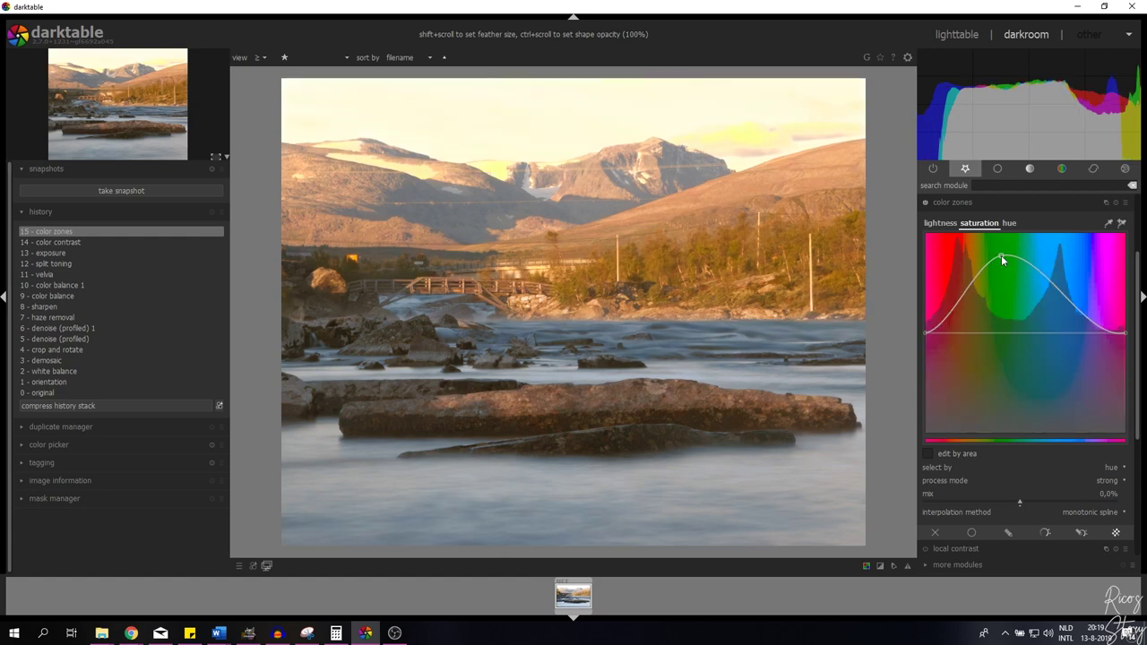
{"action": "left_click", "coordinate": [1117, 203]}
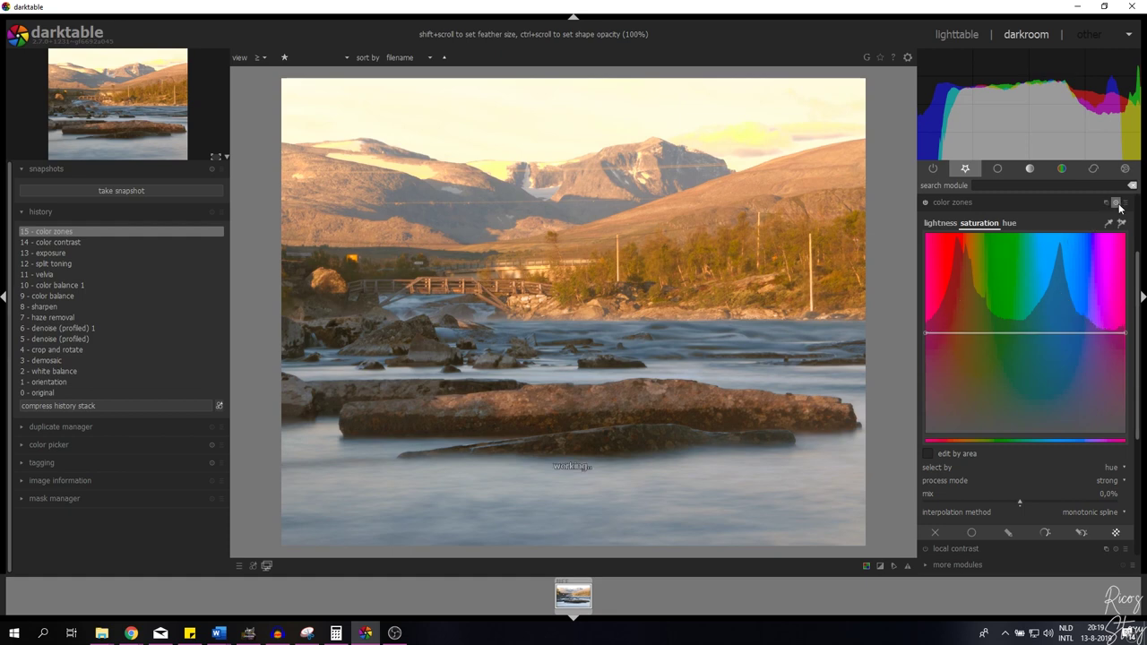
- Sample several spots in the trees beside the river with the color picker for the color zones hue curve
{"action": "left_click", "coordinate": [1009, 222]}
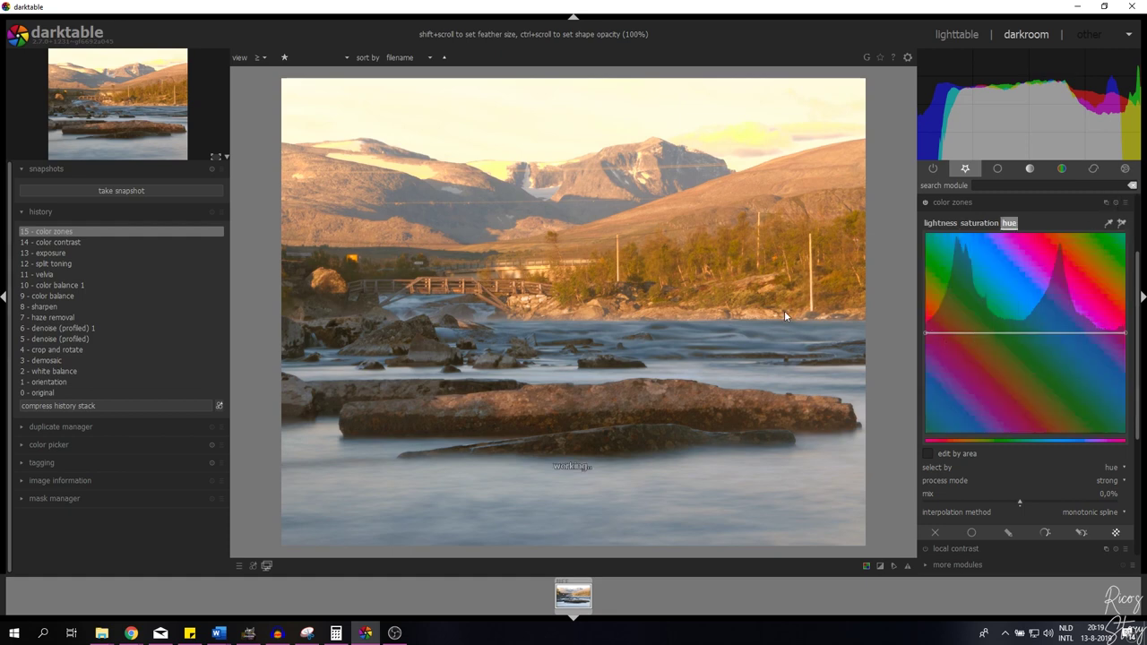
{"action": "left_click", "coordinate": [1109, 223]}
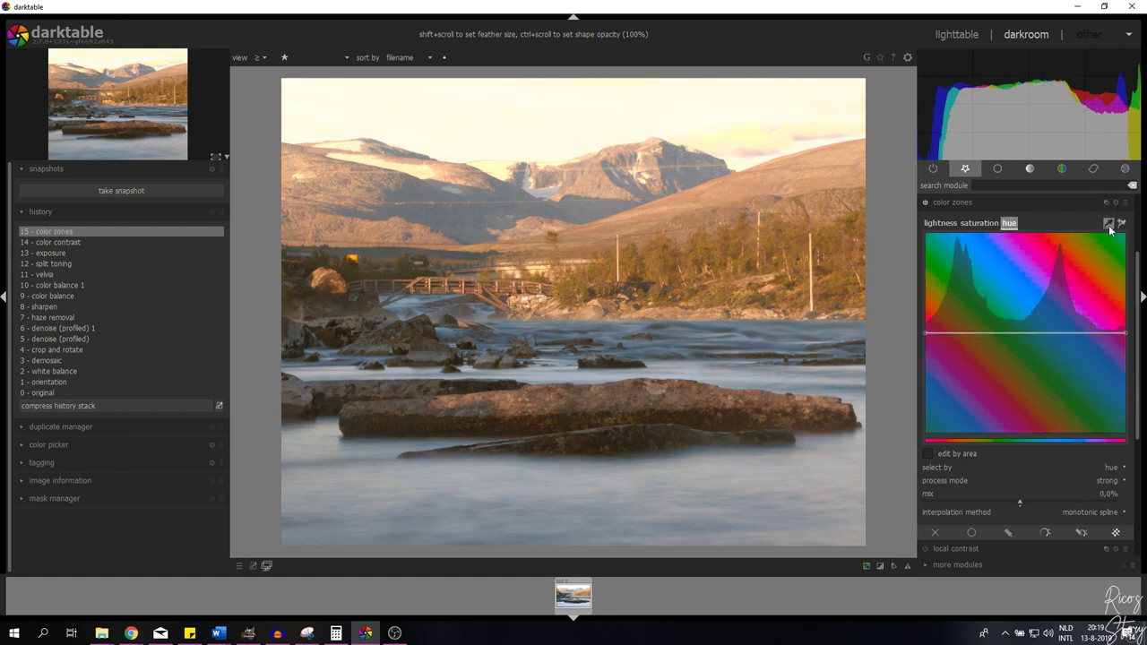
{"action": "left_click", "coordinate": [702, 257]}
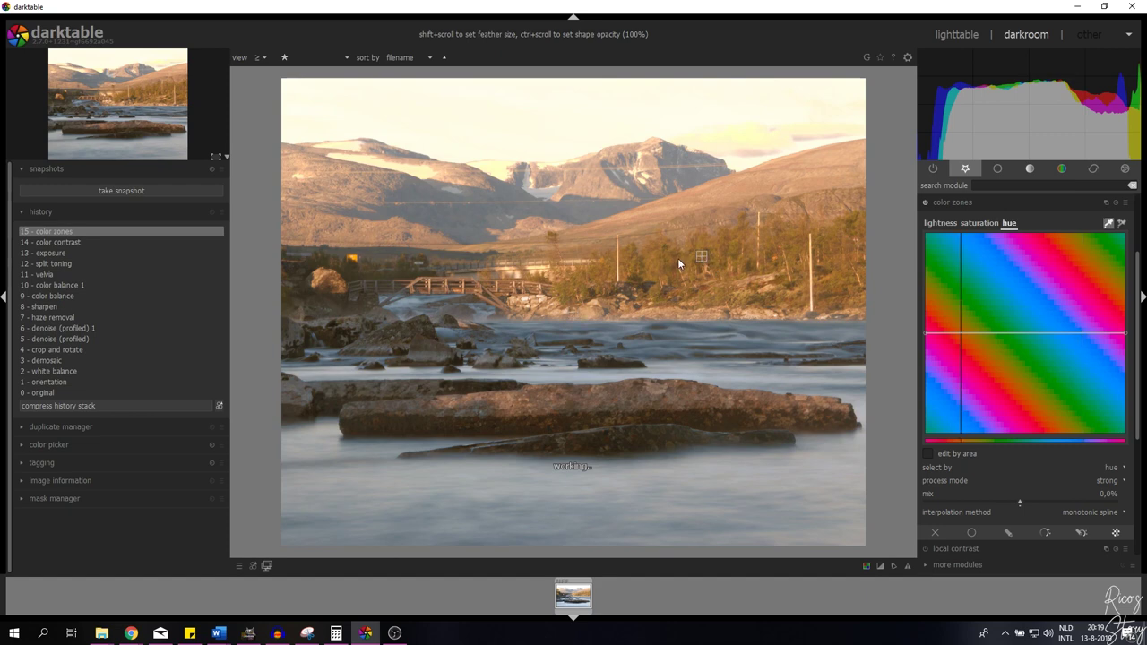
{"action": "left_click", "coordinate": [695, 253]}
{"action": "left_click_drag", "start_coordinate": [717, 250], "coordinate": [751, 248]}
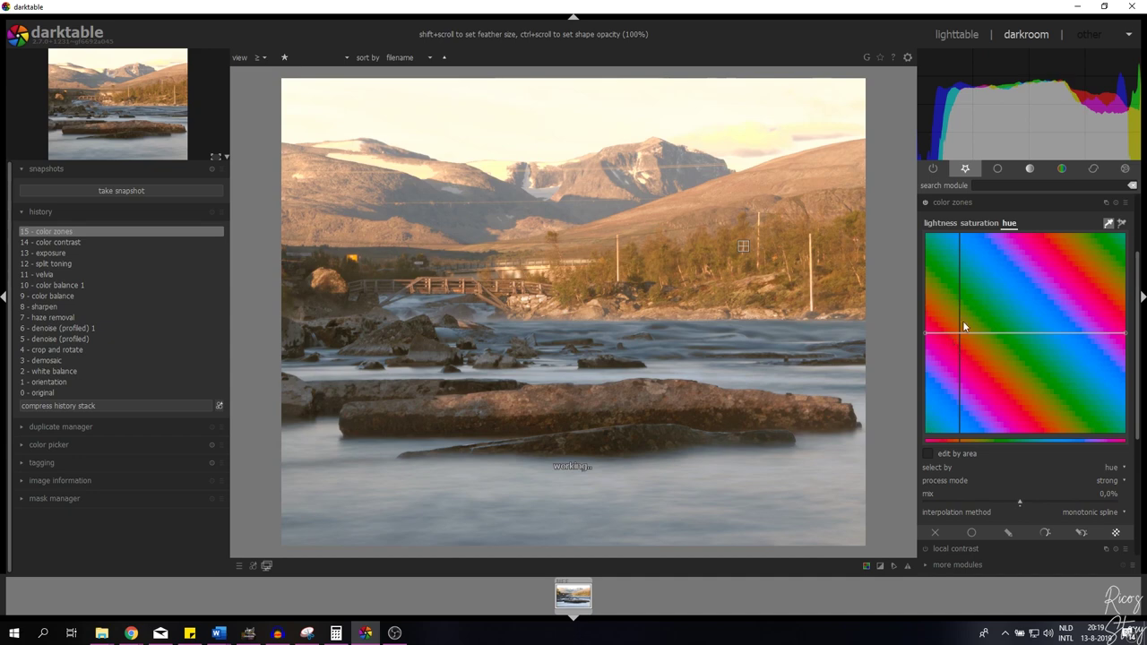
{"action": "left_click", "coordinate": [776, 258]}
{"action": "left_click", "coordinate": [797, 278]}
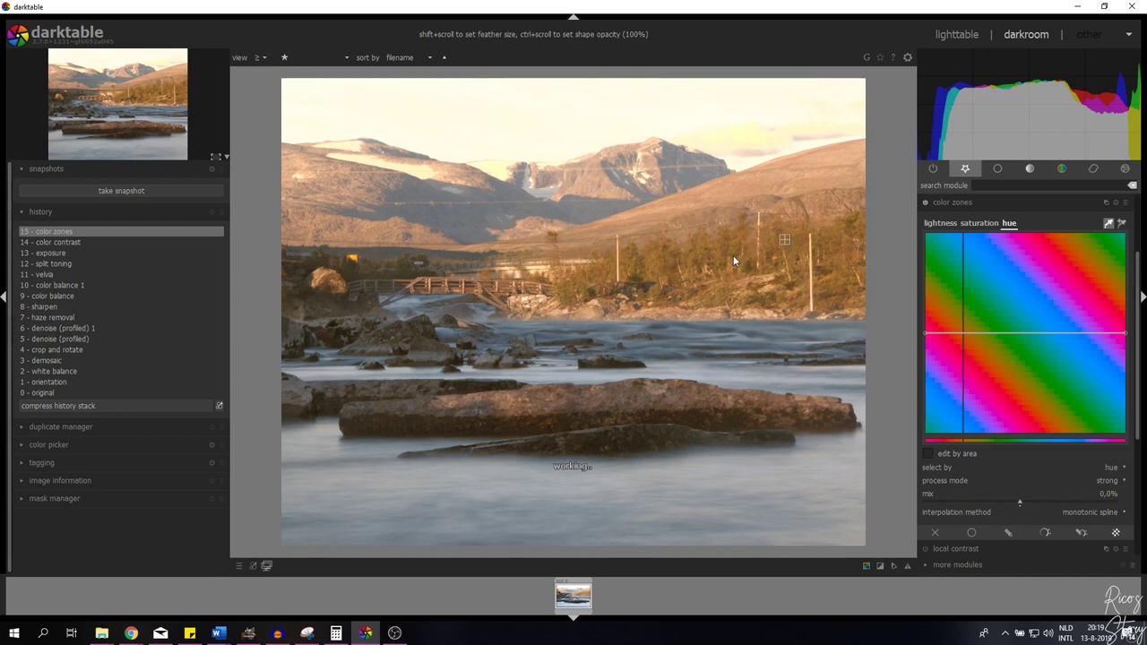
{"action": "left_click", "coordinate": [665, 264]}
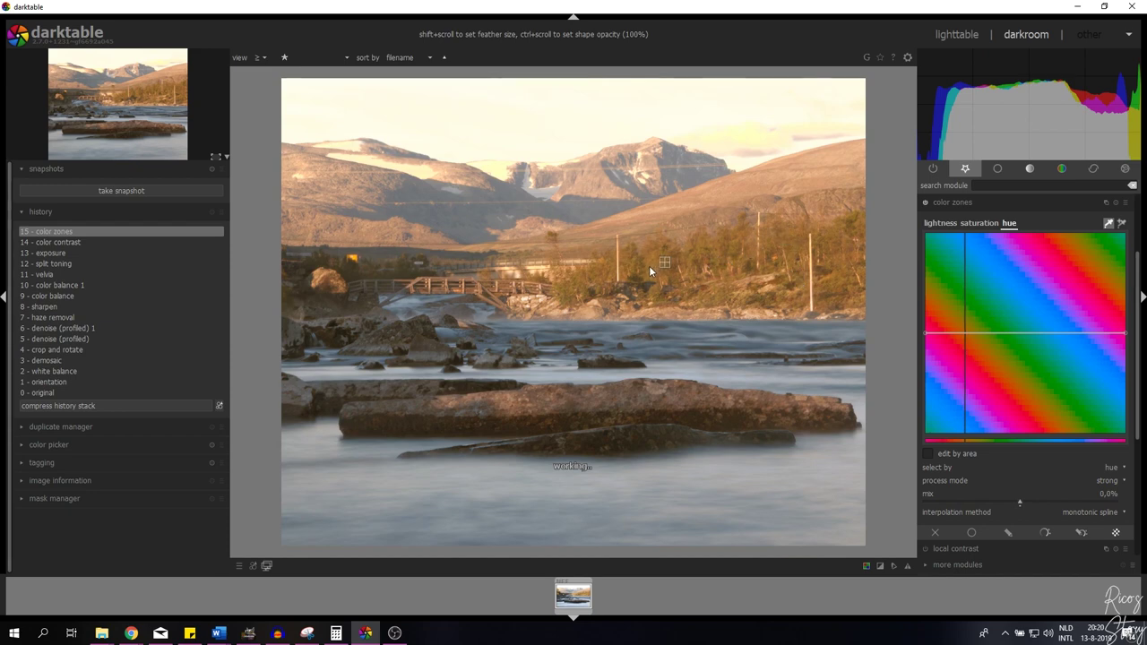
{"action": "left_click", "coordinate": [787, 256]}
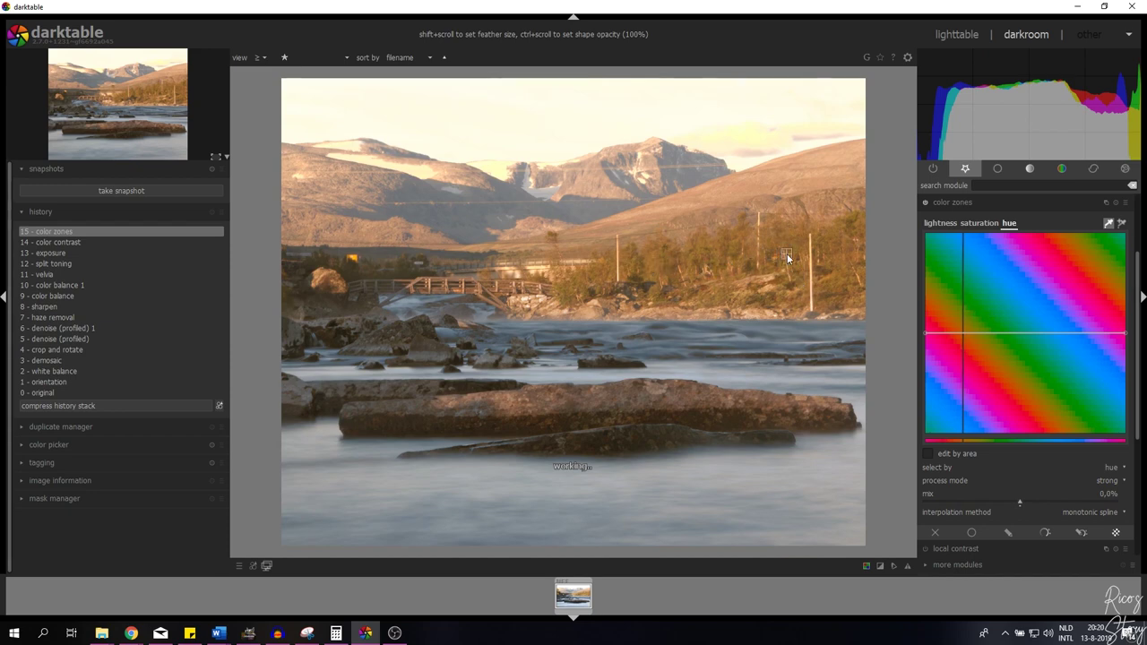
- Raise a narrow peak in the hue curve at the sampled tree color to make it greener, and compare the module off and on
{"action": "left_click", "coordinate": [954, 333]}
{"action": "left_click", "coordinate": [976, 332]}
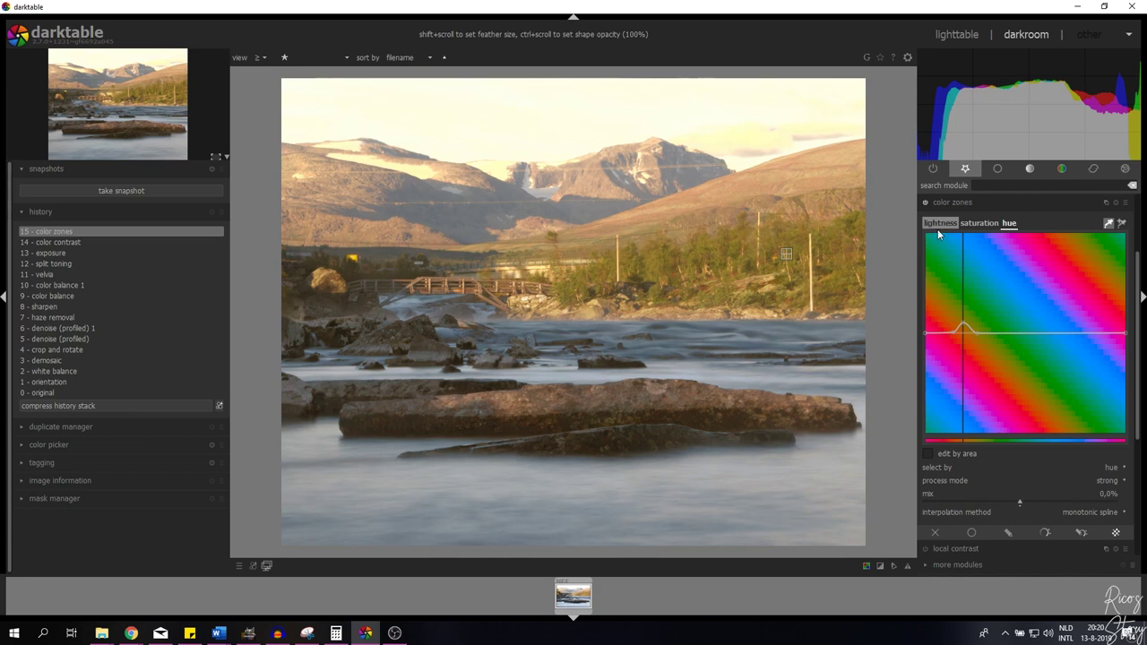
{"action": "left_click", "coordinate": [926, 202]}
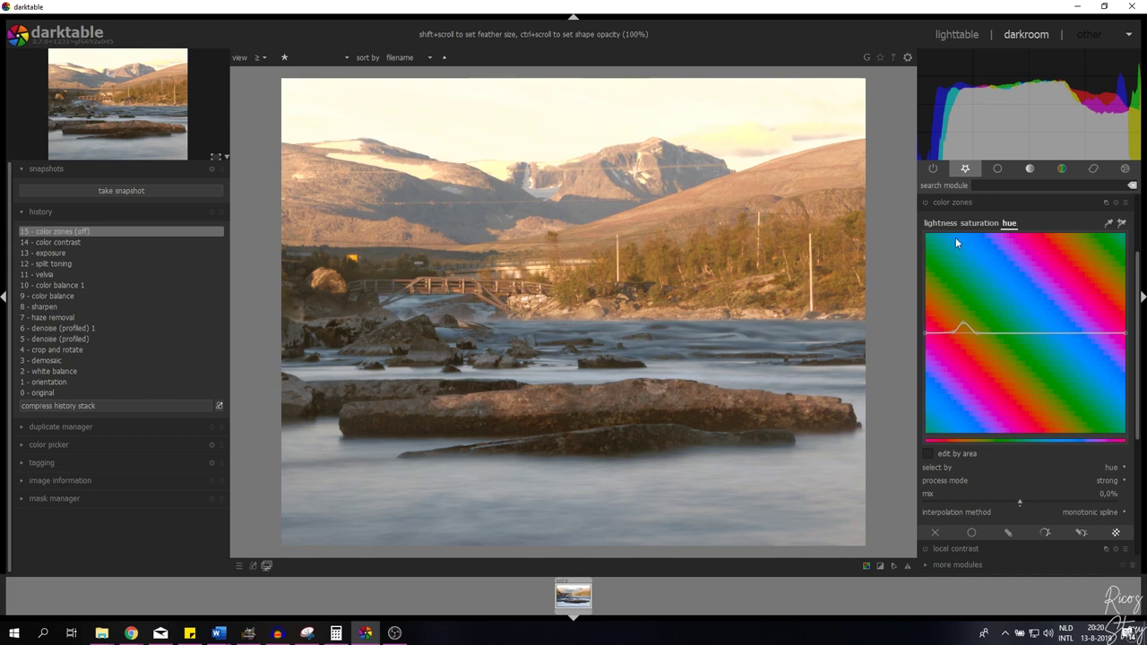
{"action": "left_click", "coordinate": [925, 202]}
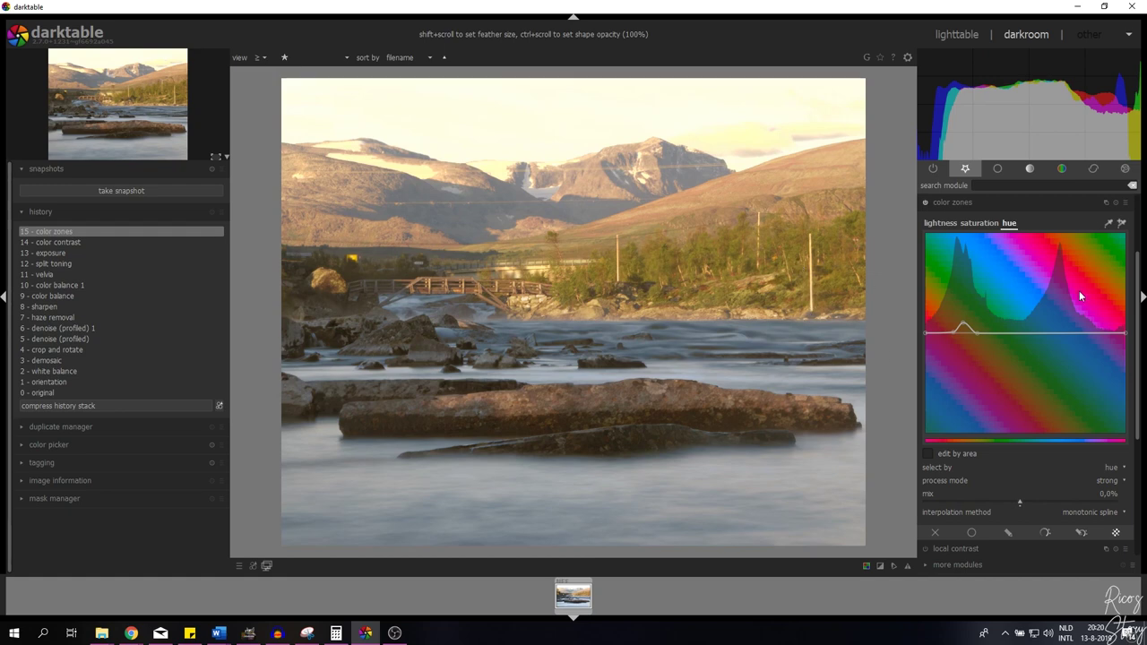
- Blend color zones uniformly in normal mode with an opacity of 50%
{"action": "scroll", "coordinate": [1031, 421], "scroll_direction": "down", "scroll_amount": 2}
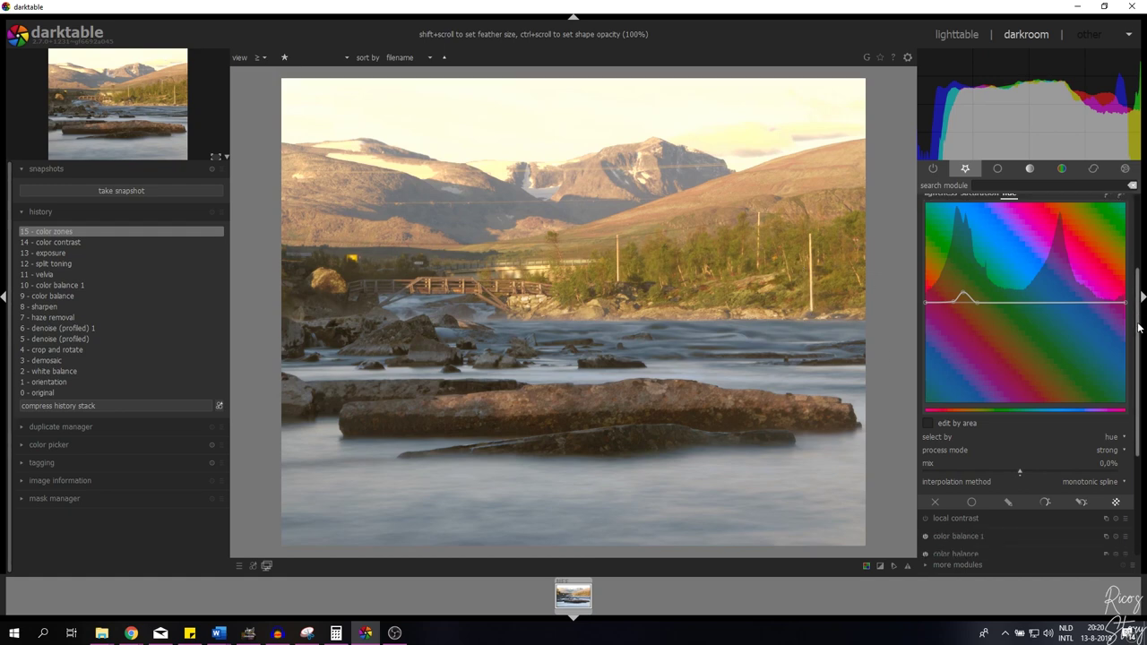
{"action": "left_click", "coordinate": [970, 502]}
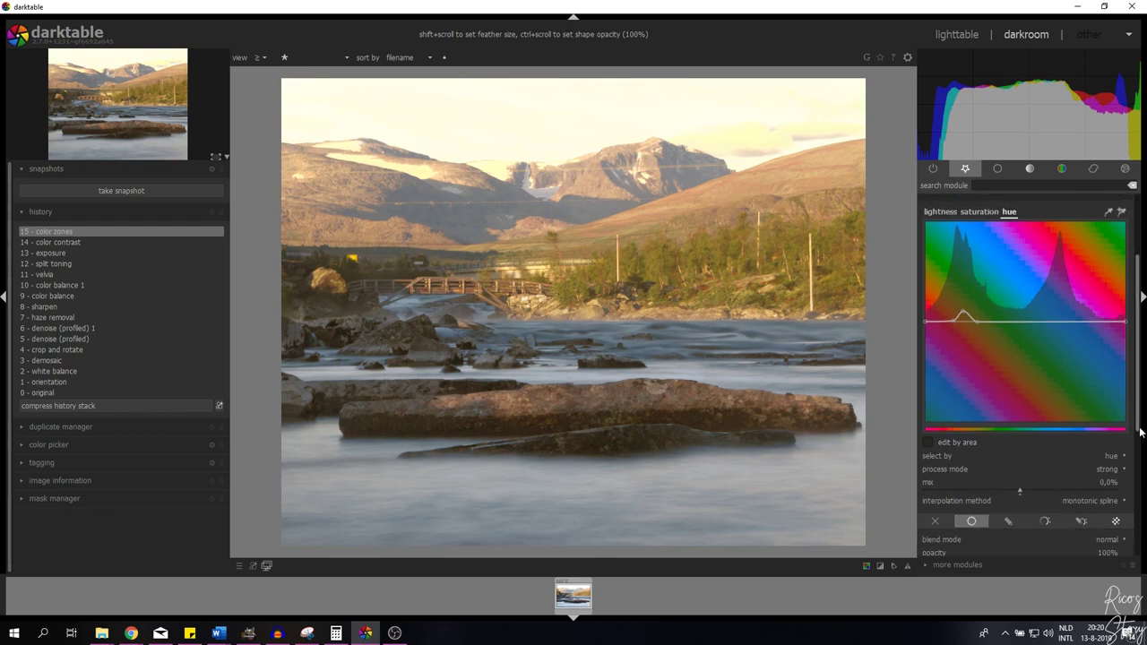
{"action": "scroll", "coordinate": [941, 452], "scroll_direction": "down", "scroll_amount": 5}
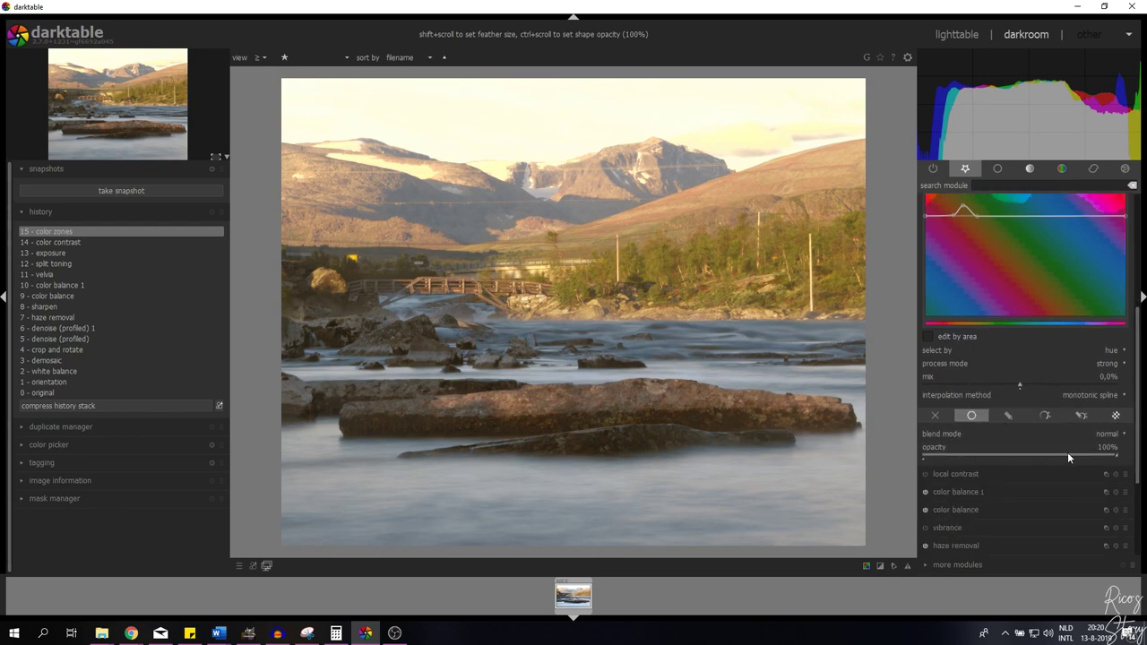
{"action": "right_click", "coordinate": [1104, 451]}
{"action": "type", "text": "50"}
{"action": "key", "text": "Return"}
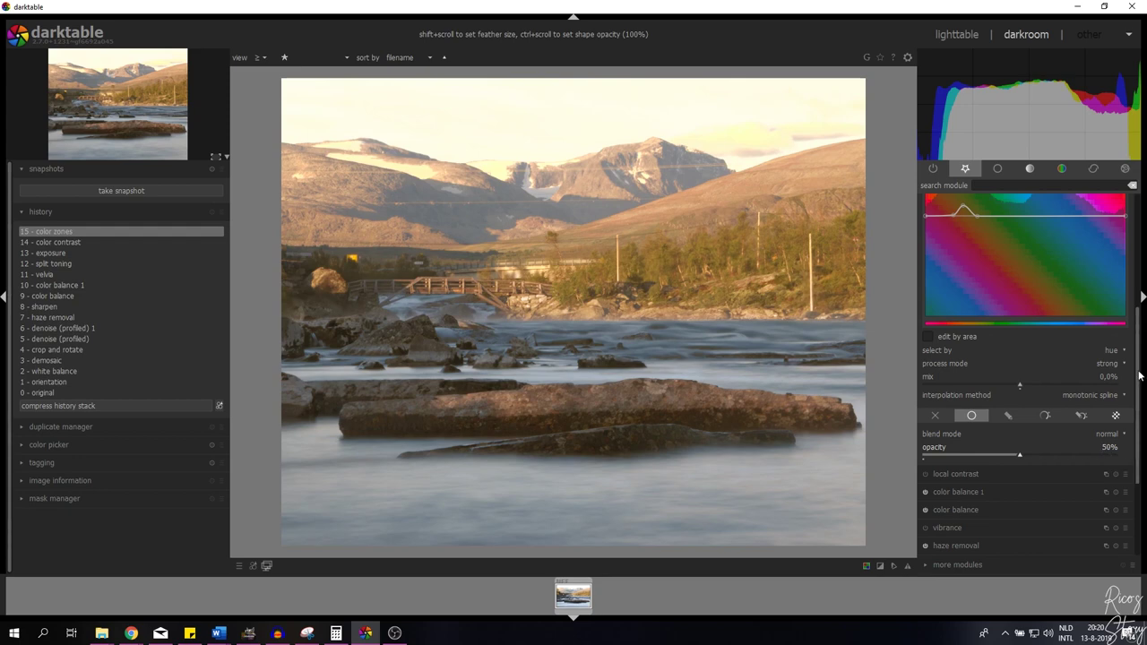
- Compare the photo with the color zones module switched off and on
{"action": "left_click_drag", "start_coordinate": [1136, 385], "coordinate": [1144, 251]}
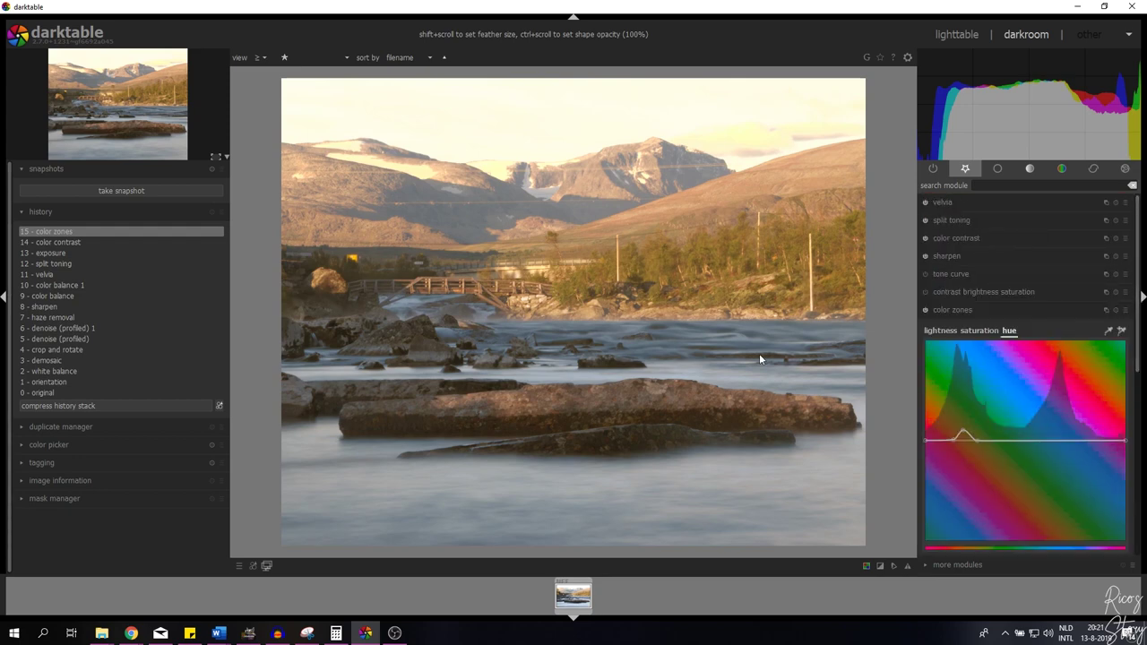
{"action": "left_click", "coordinate": [925, 310]}
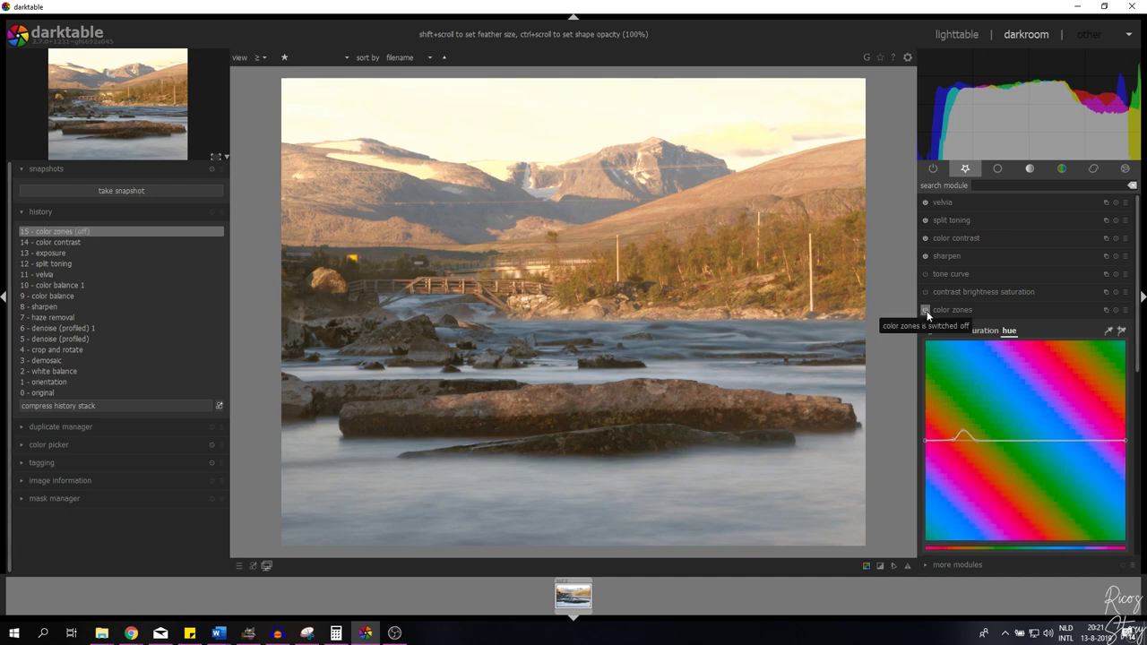
{"action": "left_click", "coordinate": [925, 310]}
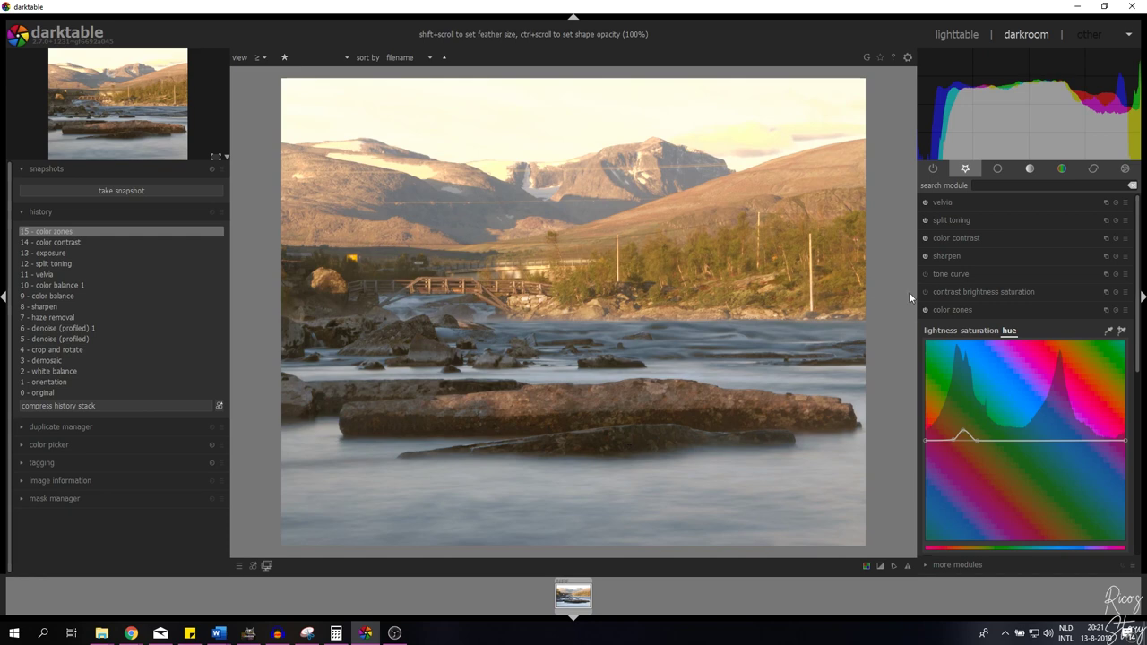
{"action": "left_click", "coordinate": [967, 306]}
- With the over/underexposed indication on, shape the tone curve with darker shadows, brighter midtones and highlights, and a slightly lowered white point
{"action": "left_click", "coordinate": [964, 270]}
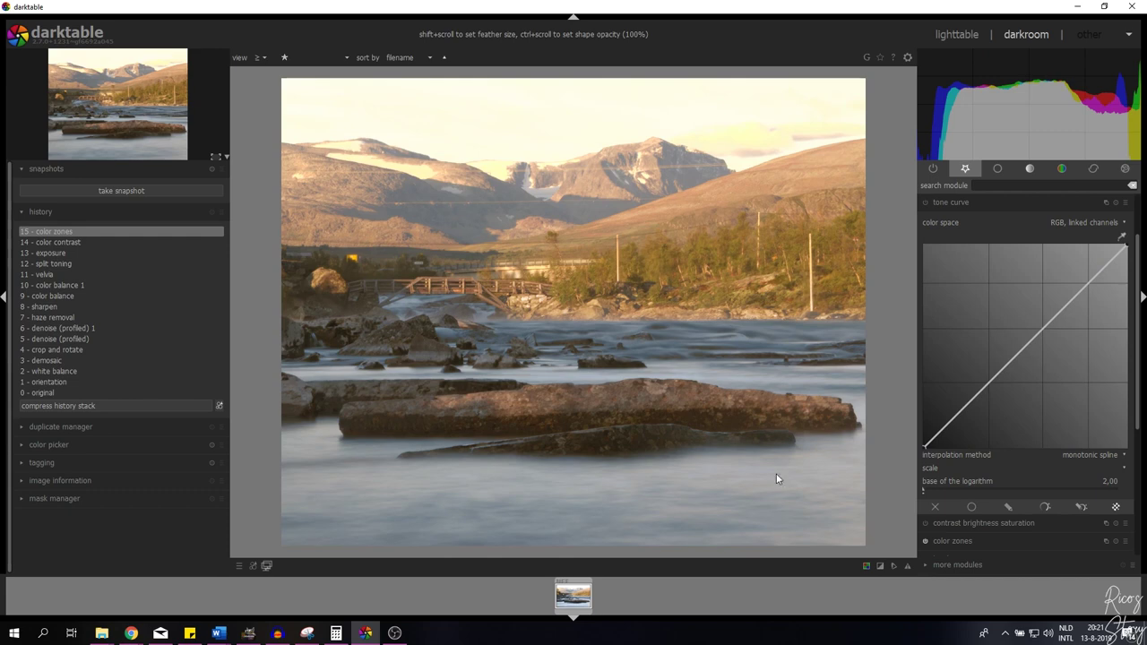
{"action": "left_click", "coordinate": [880, 568]}
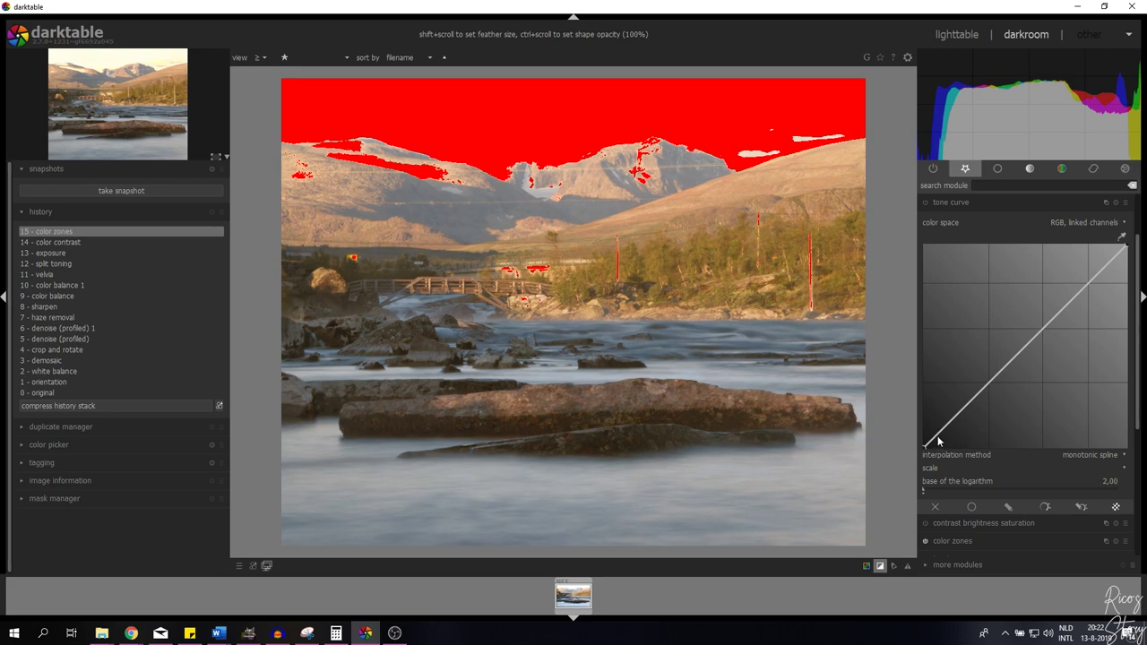
{"action": "left_click_drag", "start_coordinate": [936, 439], "coordinate": [939, 446]}
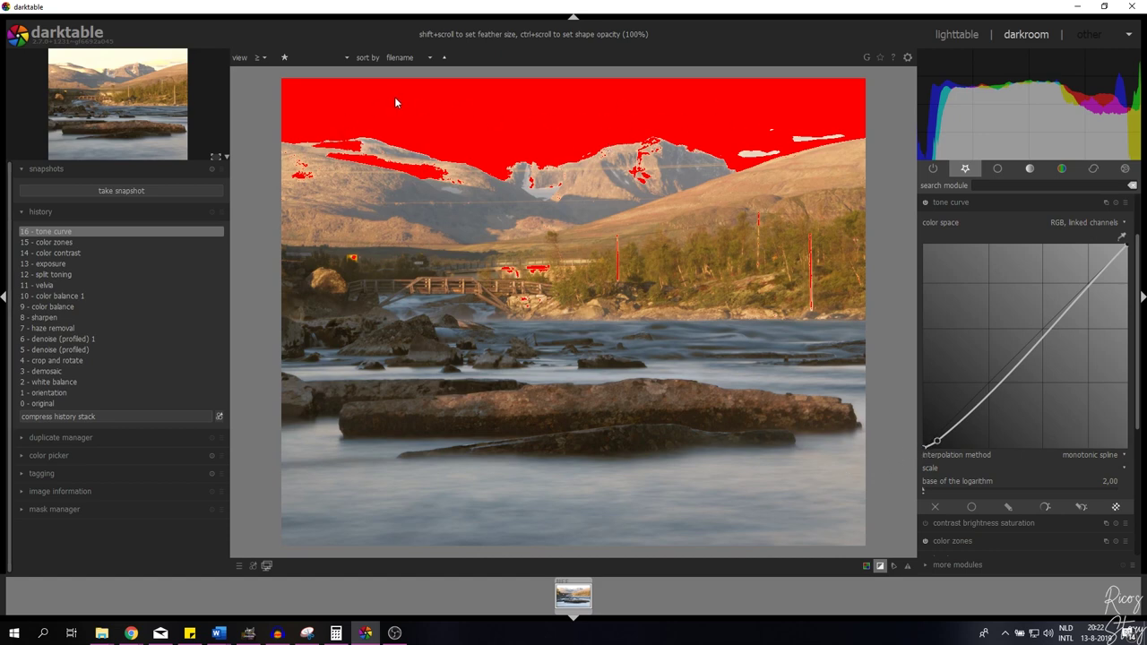
{"action": "left_click_drag", "start_coordinate": [1002, 380], "coordinate": [994, 371]}
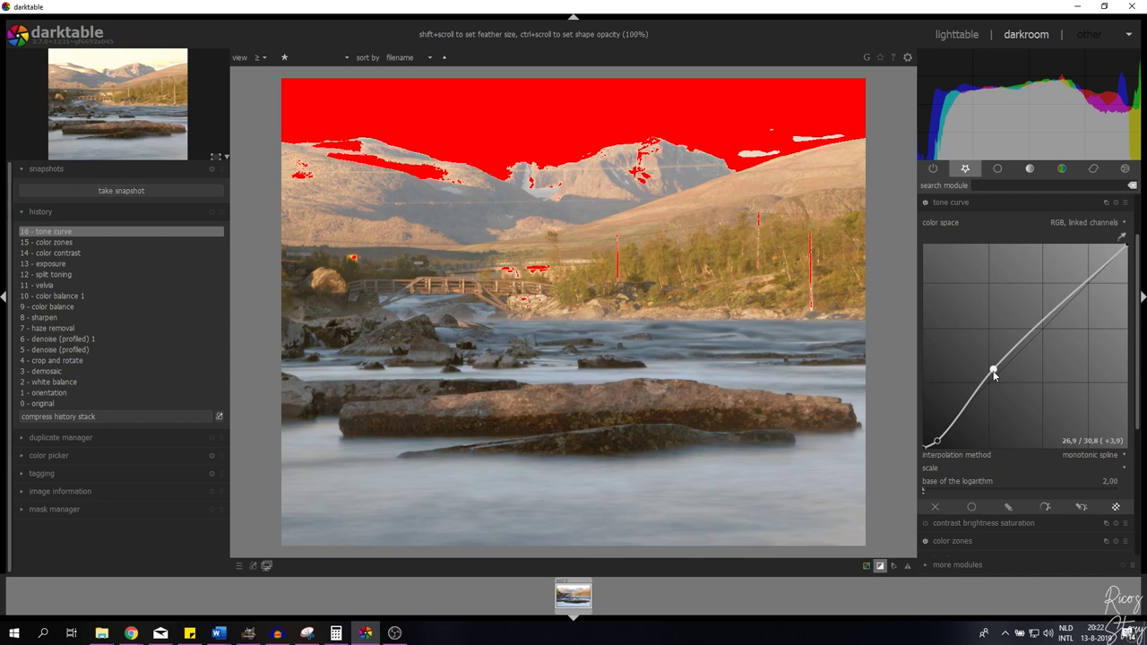
{"action": "left_click_drag", "start_coordinate": [994, 373], "coordinate": [1009, 353]}
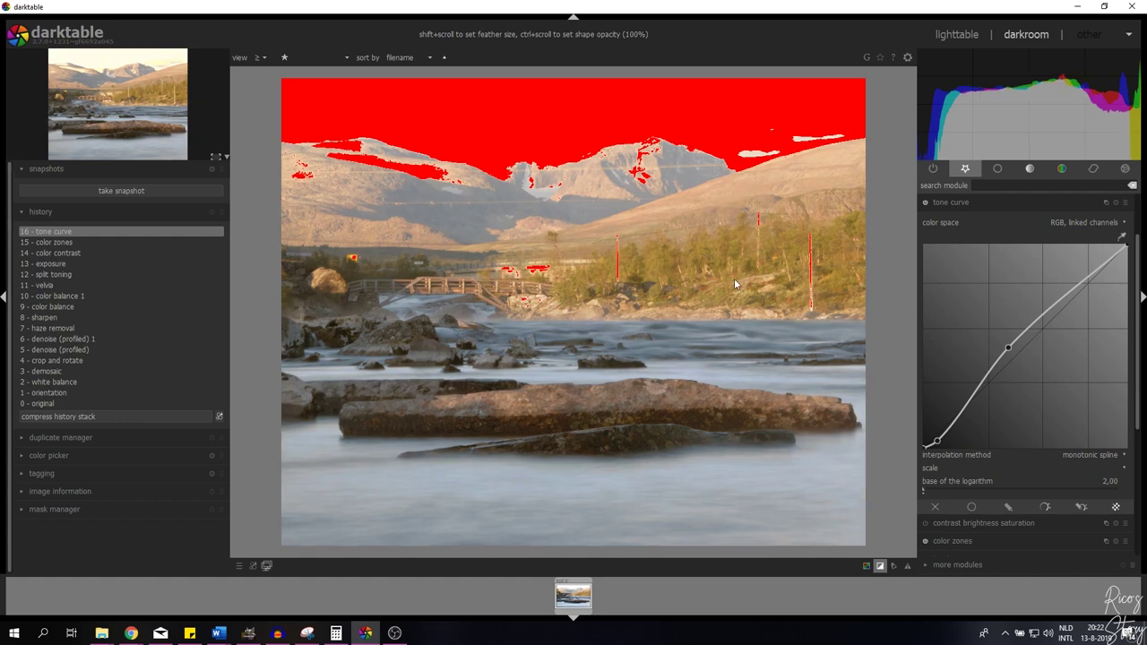
{"action": "left_click", "coordinate": [1097, 266]}
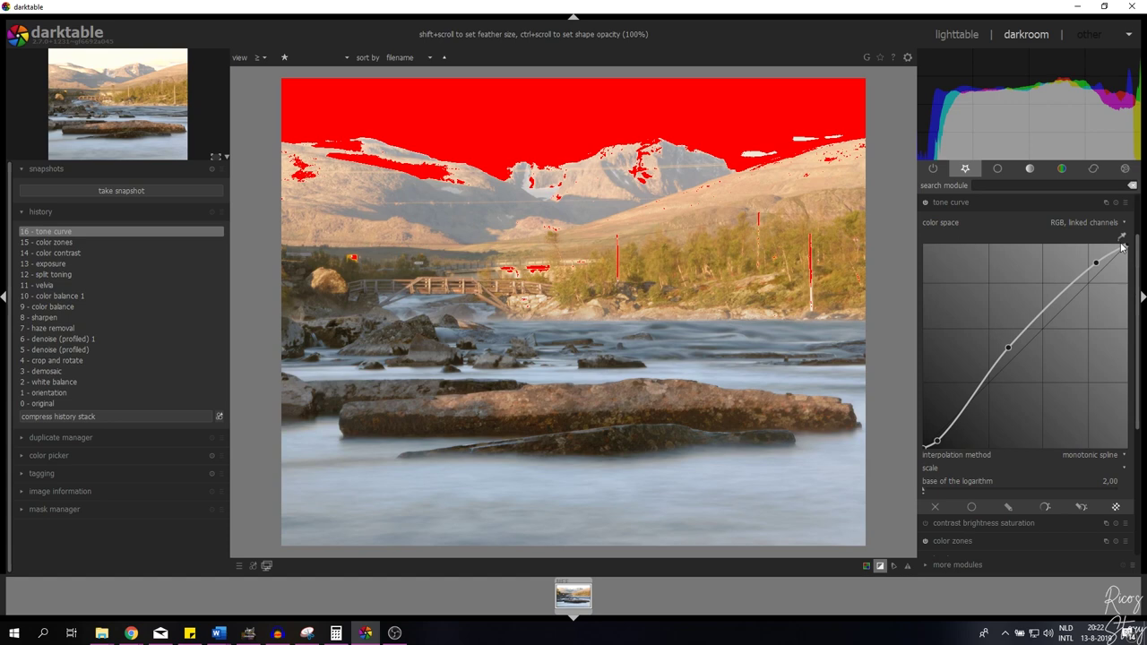
{"action": "left_click_drag", "start_coordinate": [1126, 247], "coordinate": [1127, 258]}
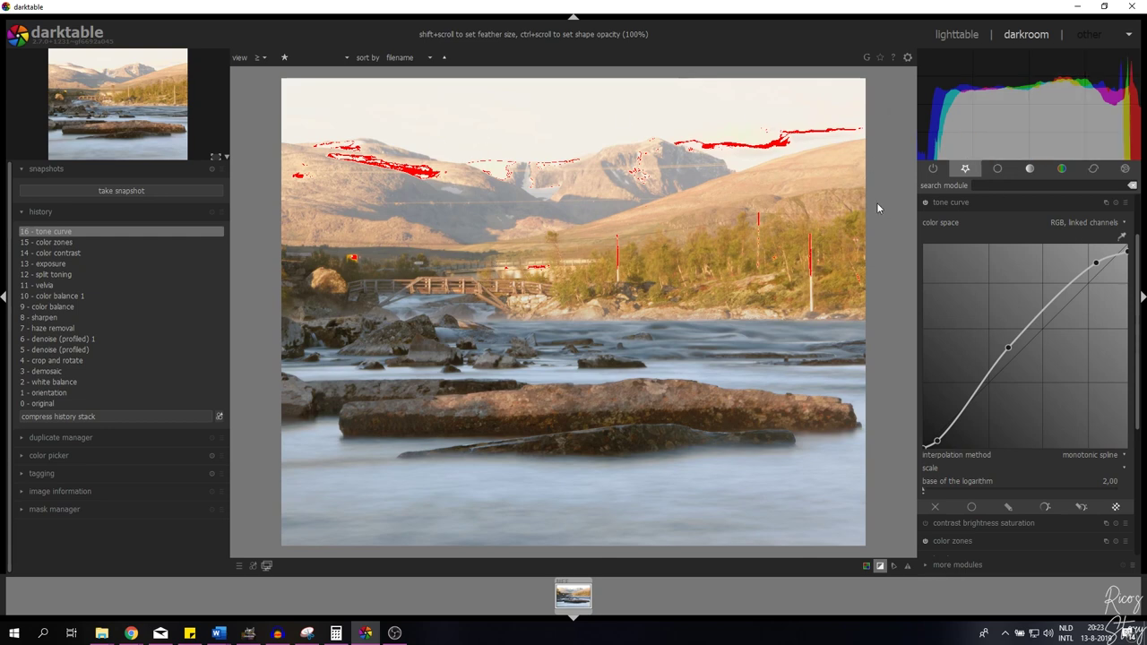
- Turn off the over/underexposed indication and compare the photo before and after the tone curve through the history
{"action": "left_click", "coordinate": [967, 202]}
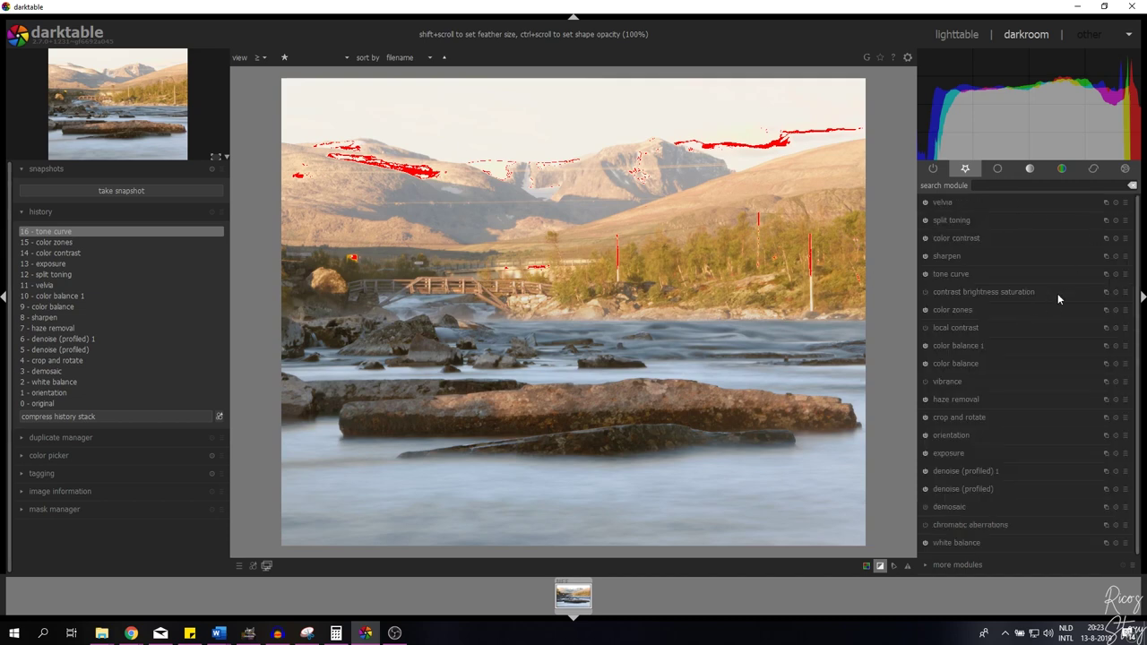
{"action": "left_click", "coordinate": [847, 566]}
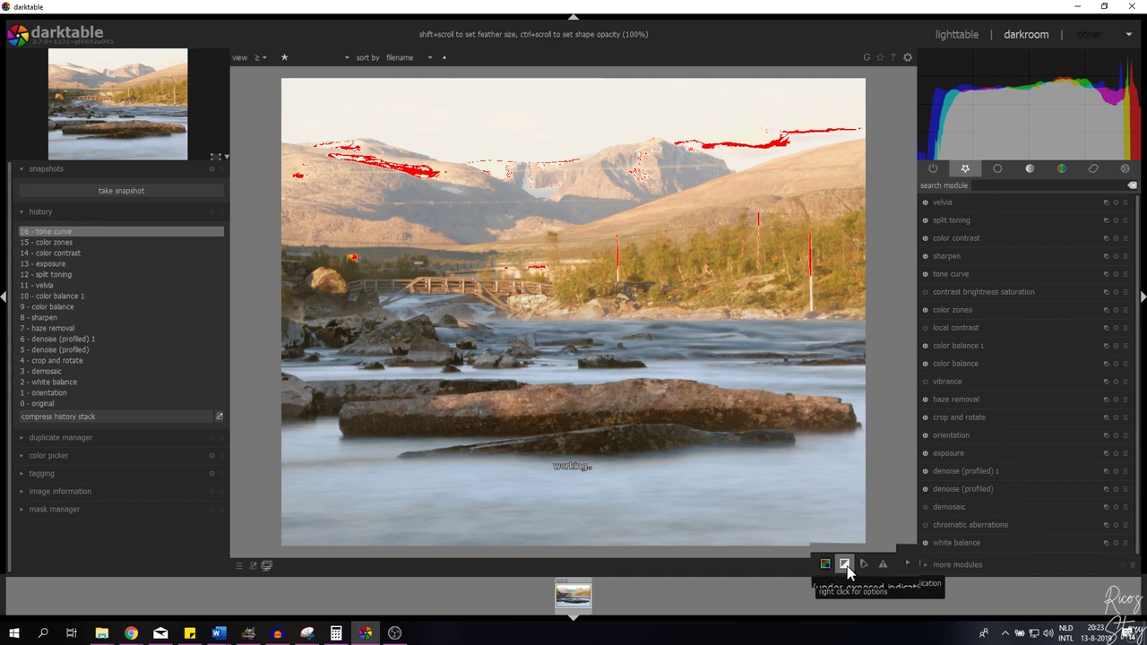
{"action": "left_click", "coordinate": [847, 565]}
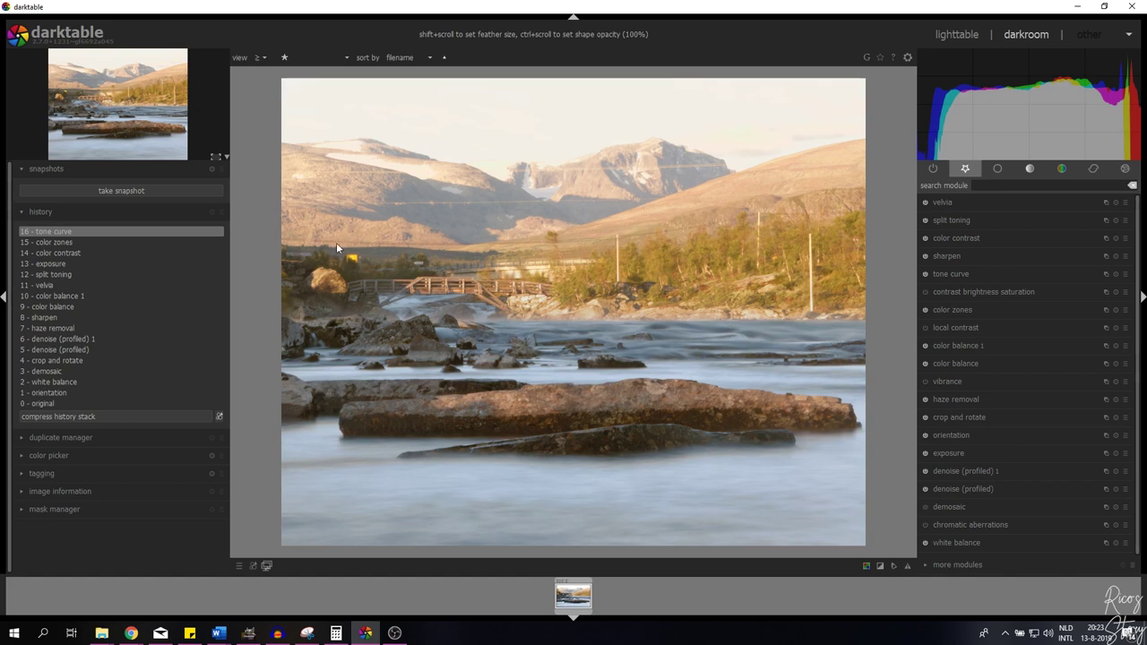
{"action": "left_click", "coordinate": [52, 271]}
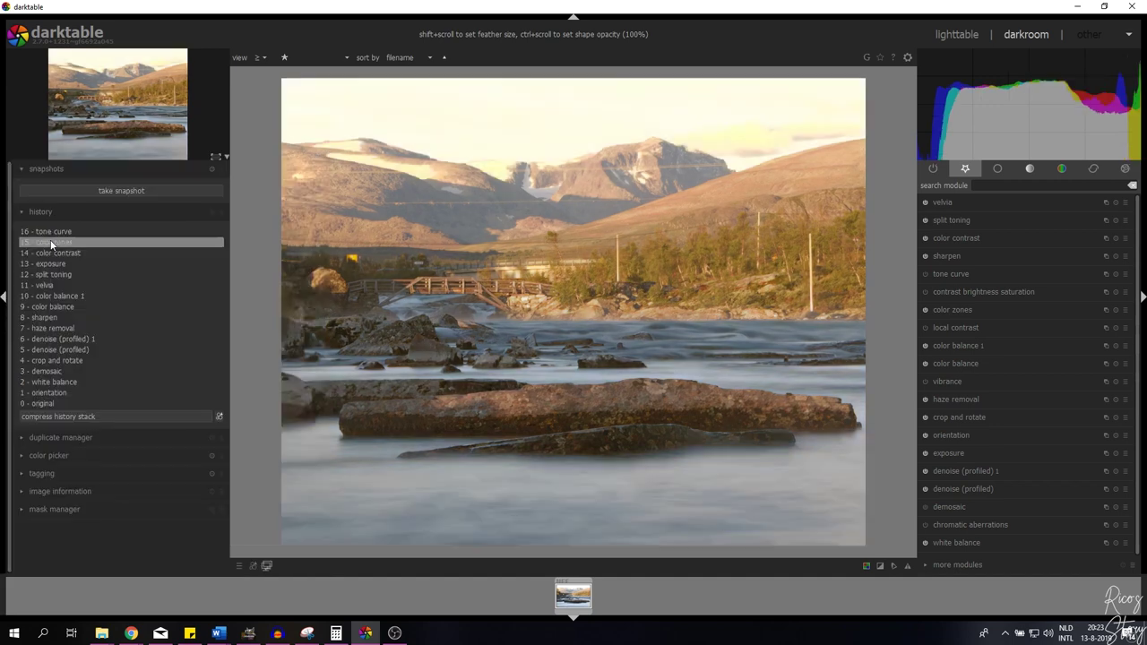
{"action": "left_click", "coordinate": [61, 232]}
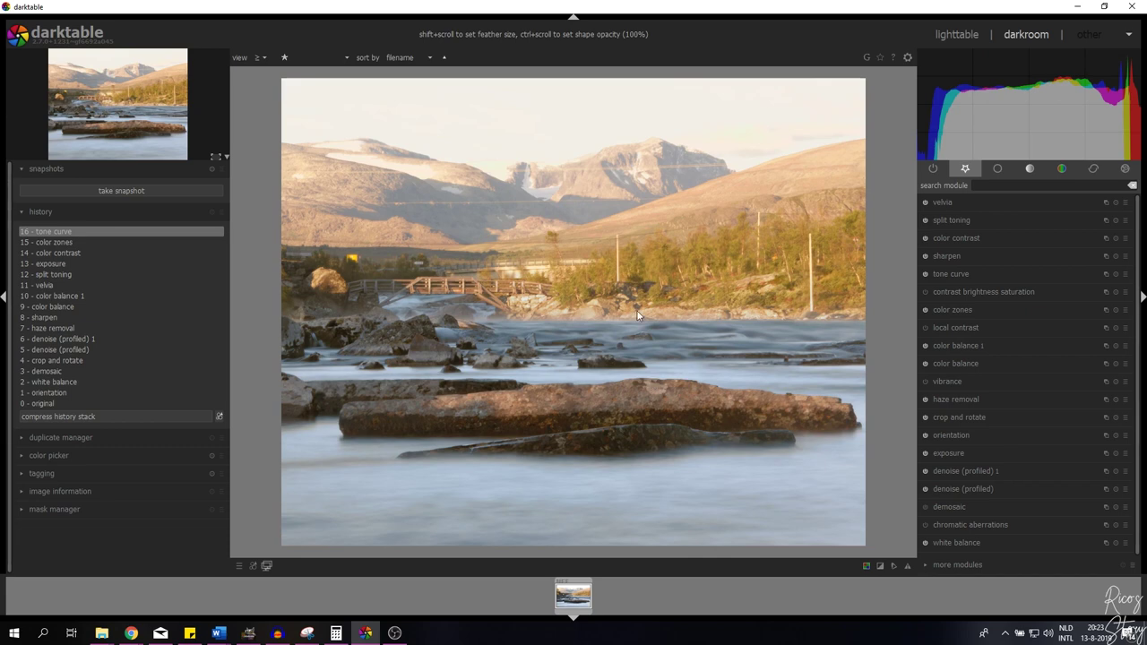
- Blend the tone curve uniformly in normal mode with an opacity of 50%
{"action": "left_click", "coordinate": [976, 280]}
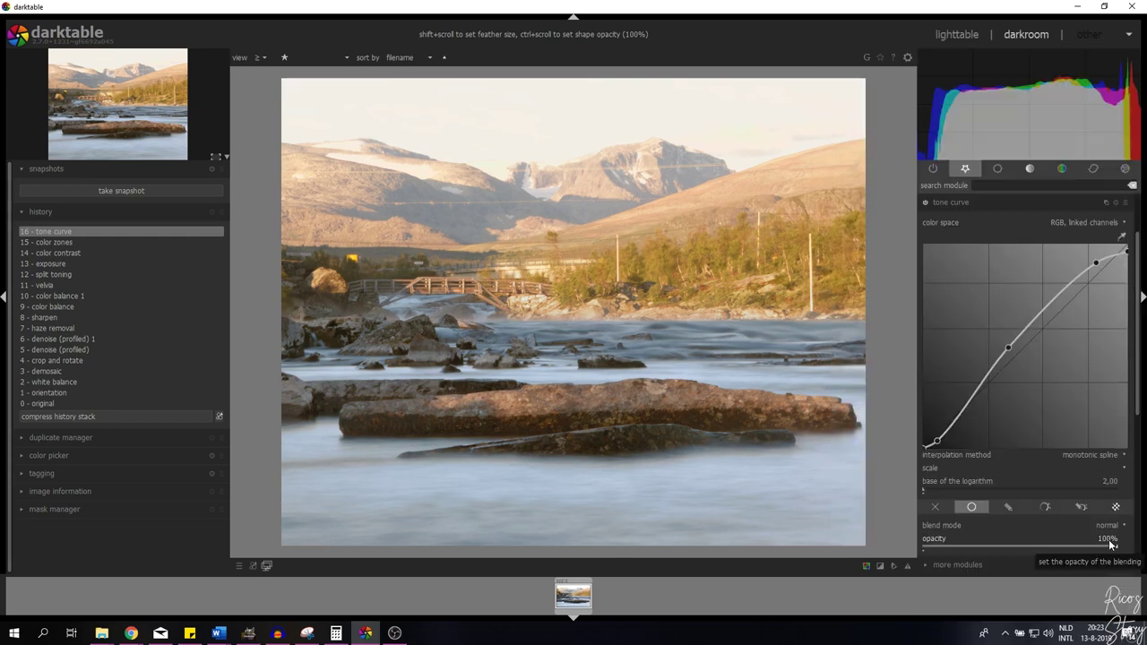
{"action": "scroll", "coordinate": [1109, 544], "scroll_direction": "down", "scroll_amount": 5}
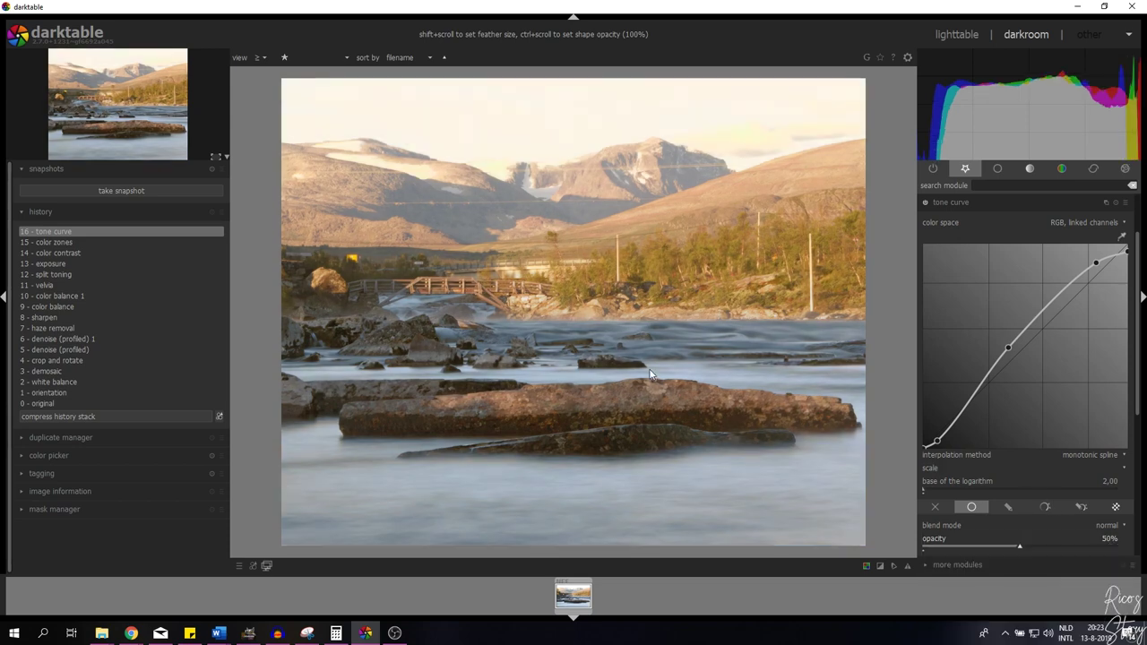
{"action": "left_click", "coordinate": [984, 201]}
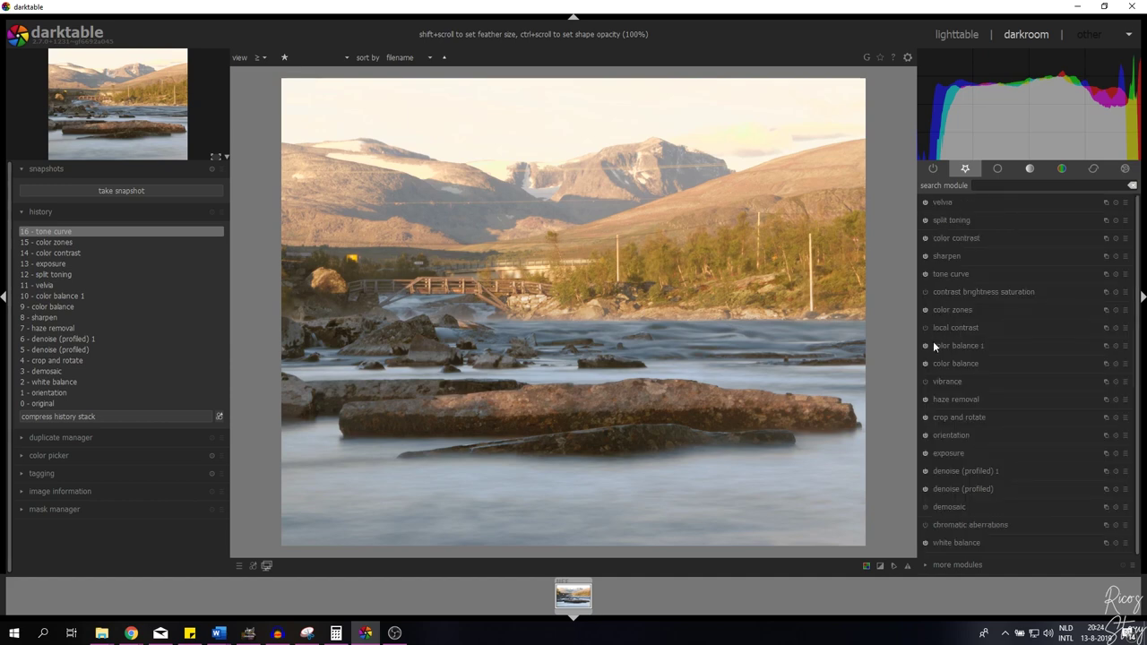
- Enable the vibrance module, try it at 100%, and set the vibrance to 25%
{"action": "left_click", "coordinate": [941, 381]}
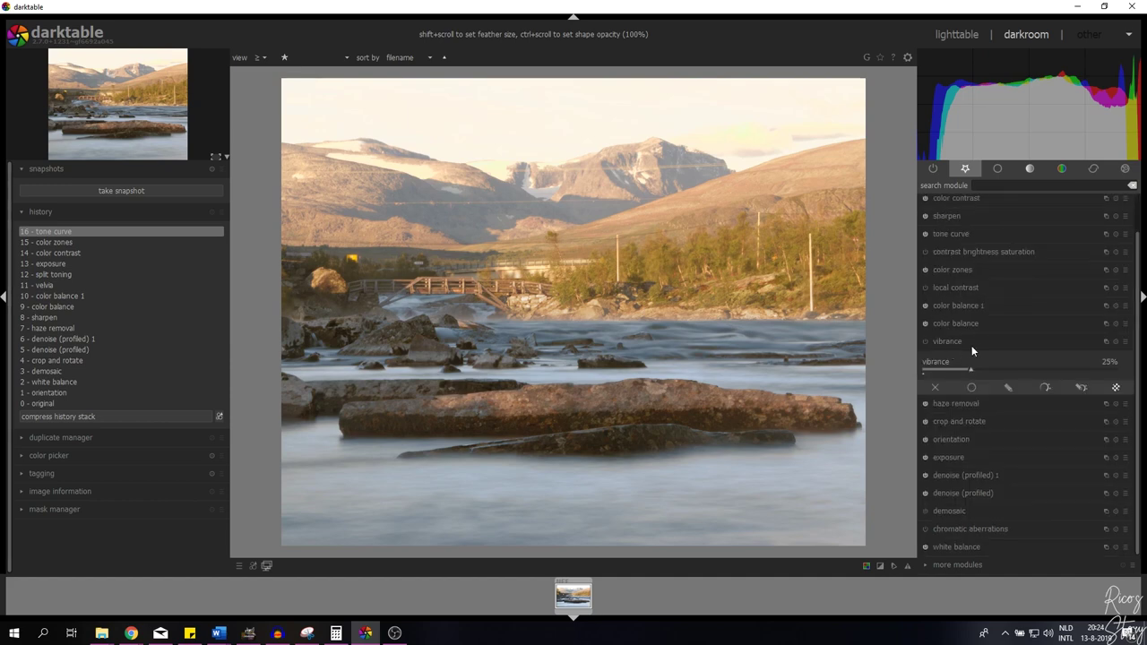
{"action": "left_click", "coordinate": [924, 343]}
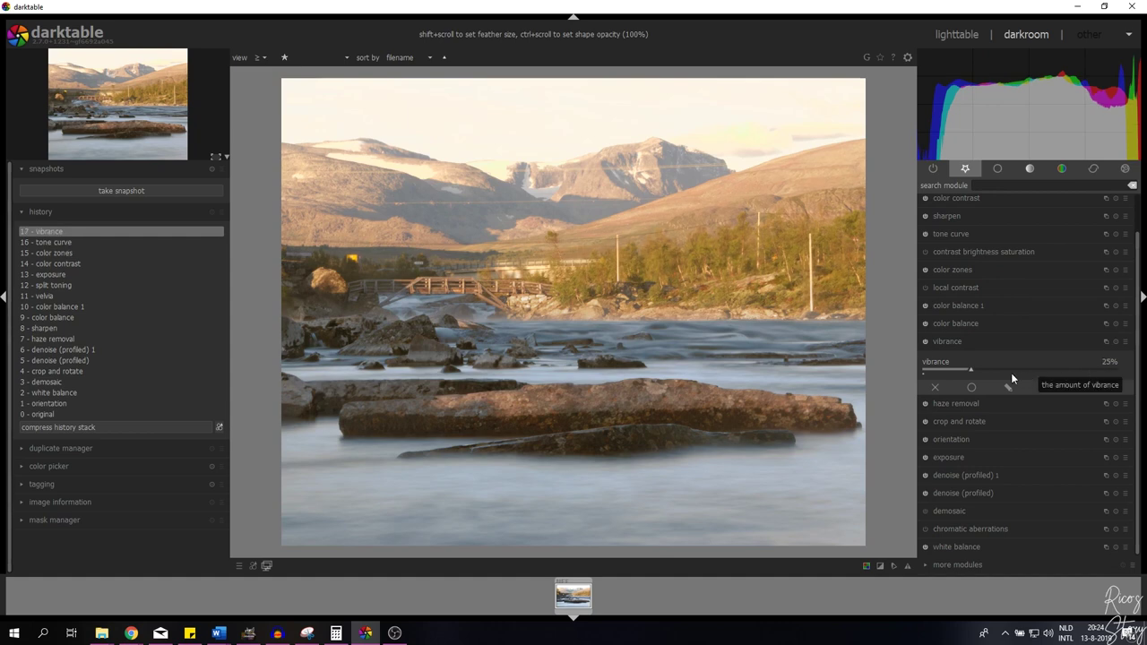
{"action": "left_click_drag", "start_coordinate": [970, 371], "coordinate": [1131, 376]}
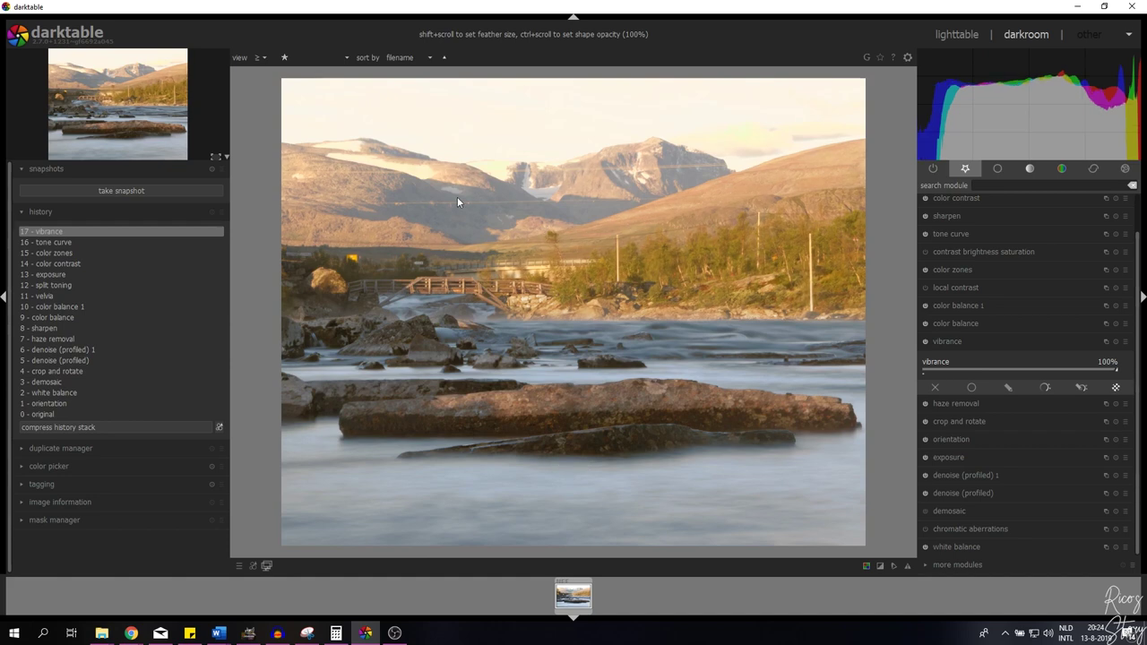
{"action": "right_click", "coordinate": [1105, 367]}
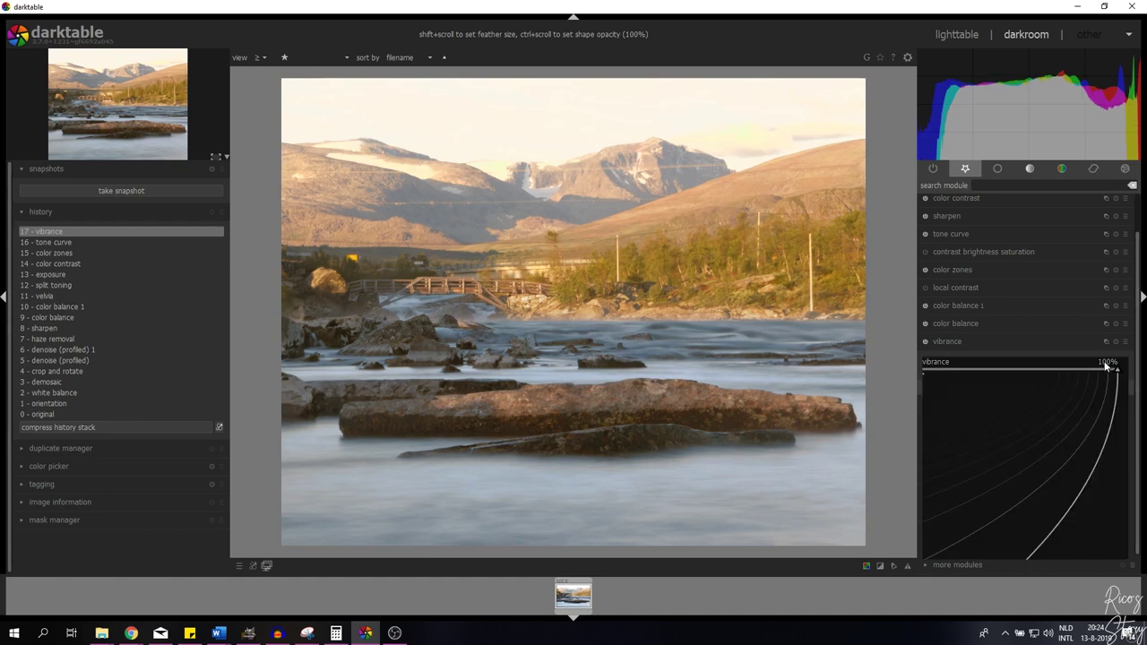
{"action": "type", "text": "25"}
{"action": "key", "text": "Return"}
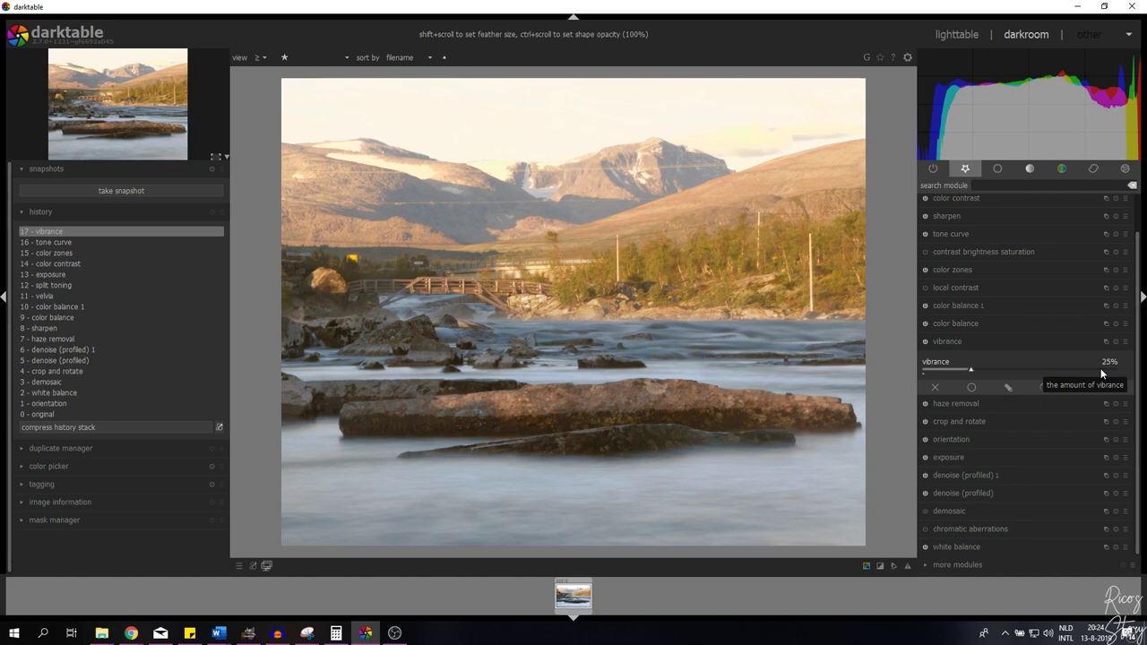
{"action": "left_click", "coordinate": [966, 341]}
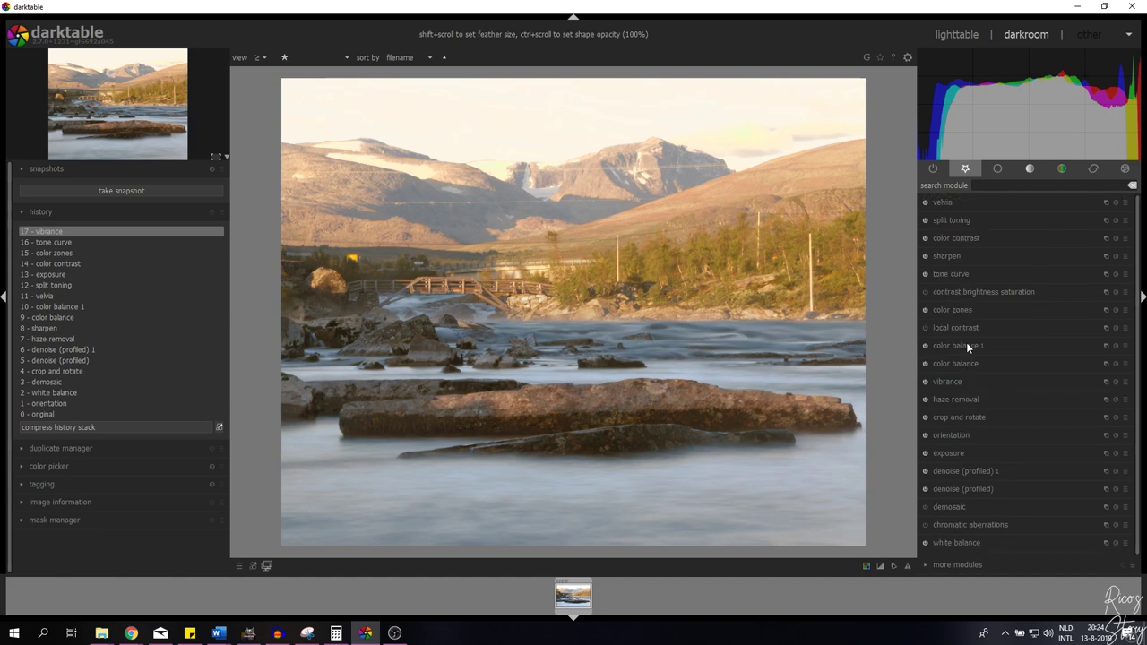
- In contrast brightness saturation, try contrast values between -0.33 and 0.22, and set the contrast to 0.10
{"action": "left_click", "coordinate": [992, 293]}
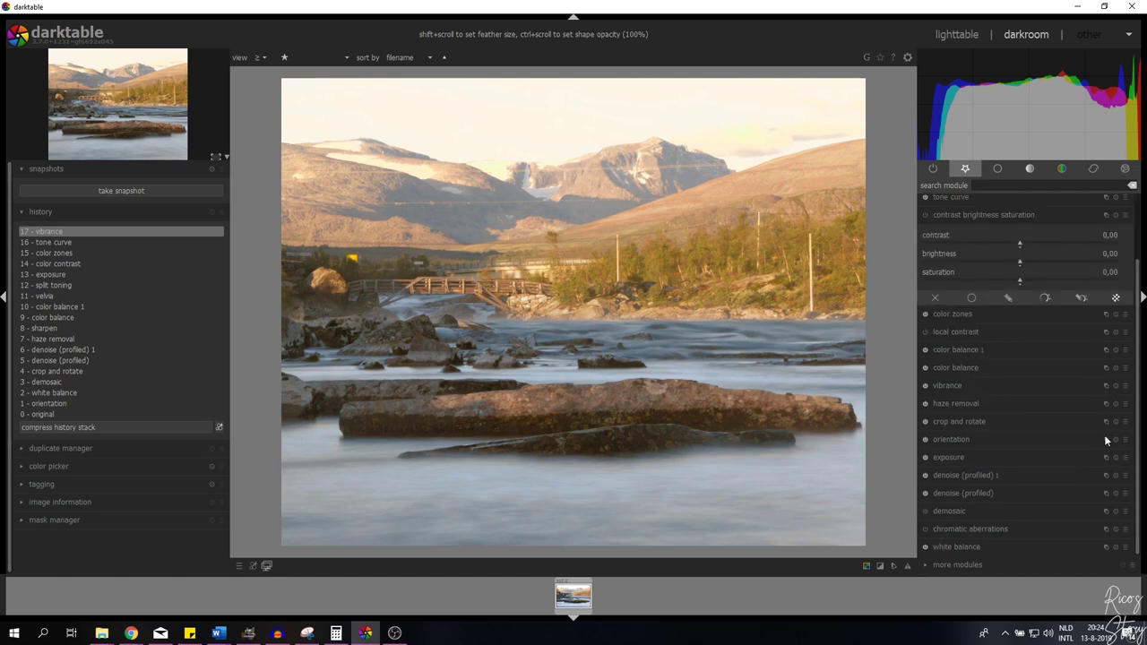
{"action": "right_click", "coordinate": [1110, 240]}
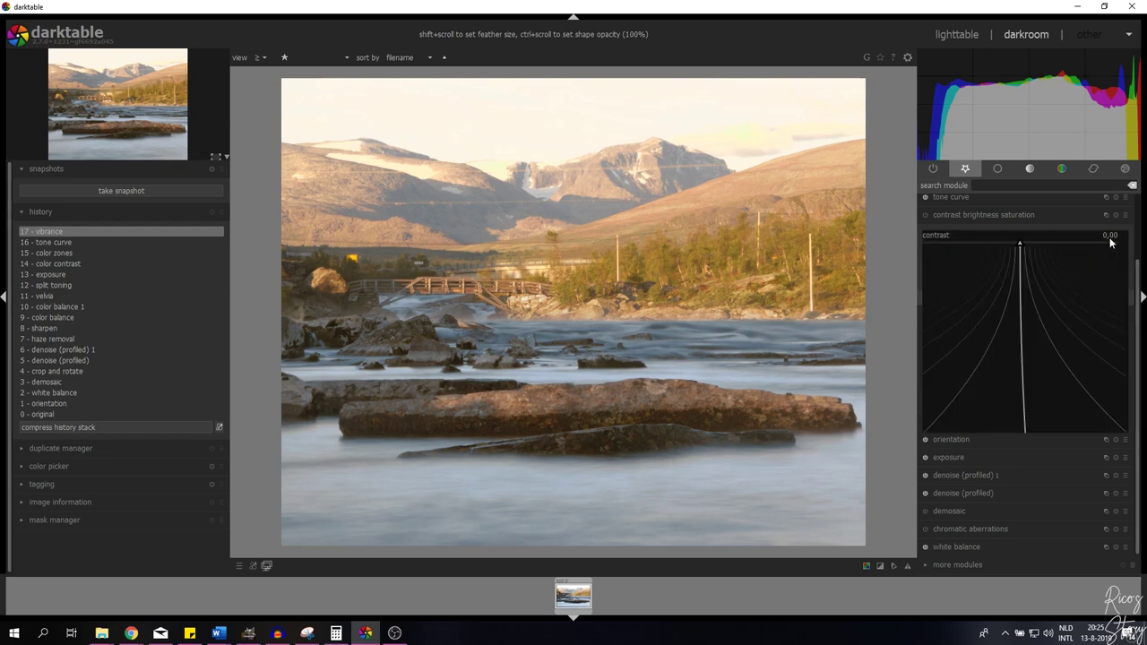
{"action": "type", "text": "0.00"}
{"action": "key", "text": "BackSpace"}
{"action": "type", "text": "5"}
{"action": "key", "text": "Return"}
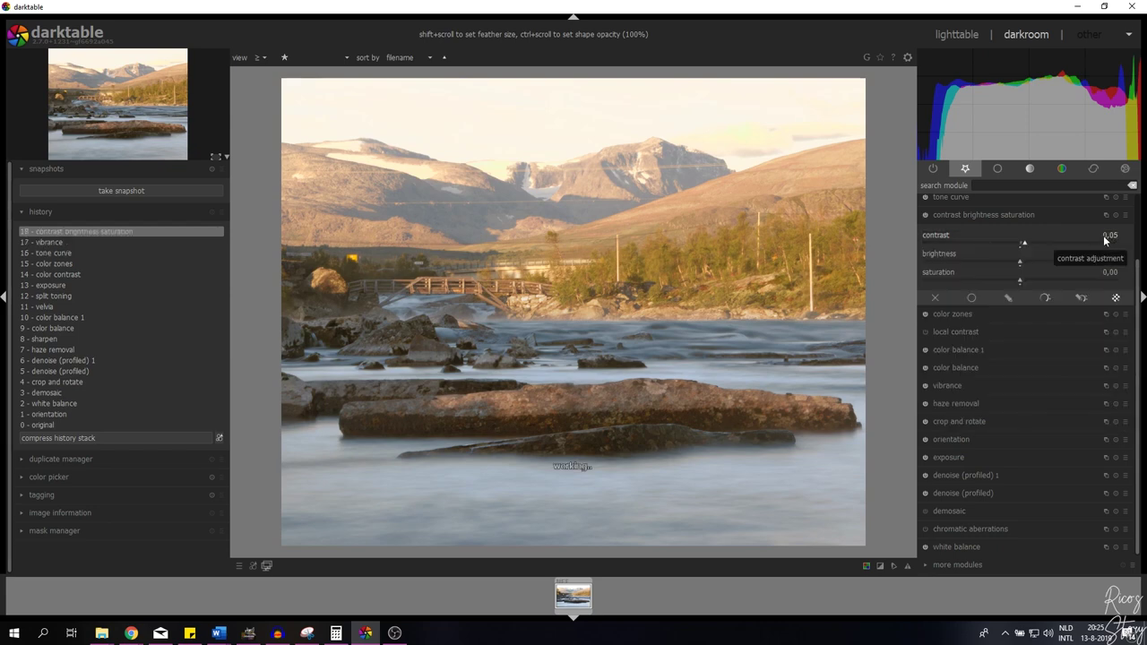
{"action": "left_click_drag", "start_coordinate": [1024, 241], "coordinate": [1042, 246]}
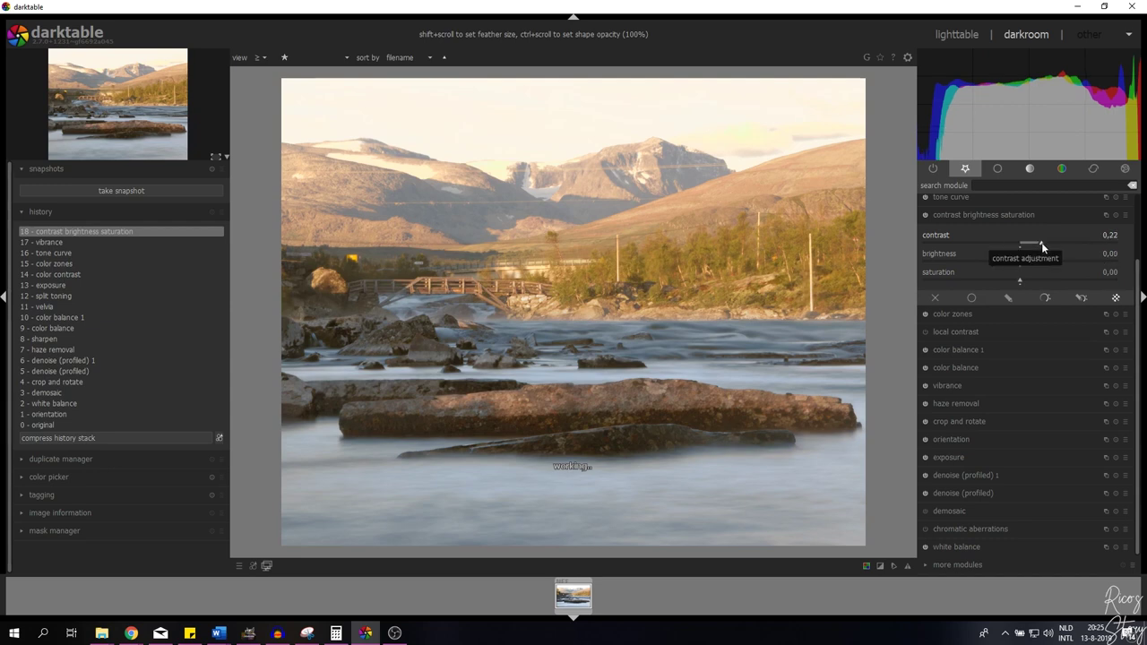
{"action": "left_click_drag", "start_coordinate": [1040, 247], "coordinate": [989, 246]}
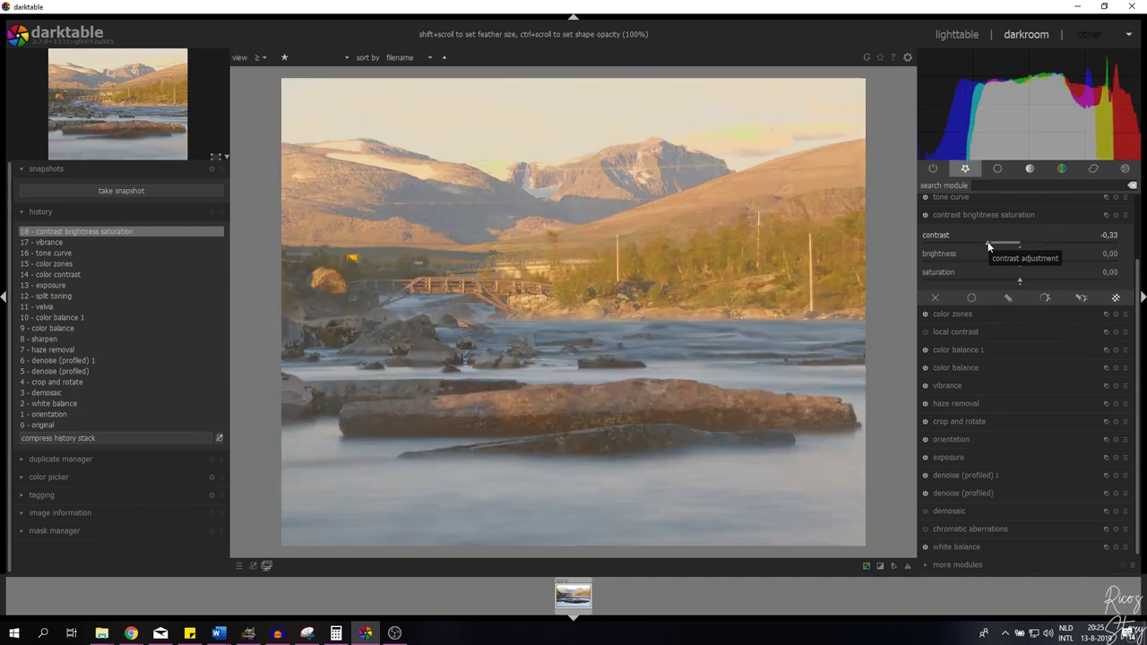
{"action": "left_click_drag", "start_coordinate": [989, 245], "coordinate": [1021, 246]}
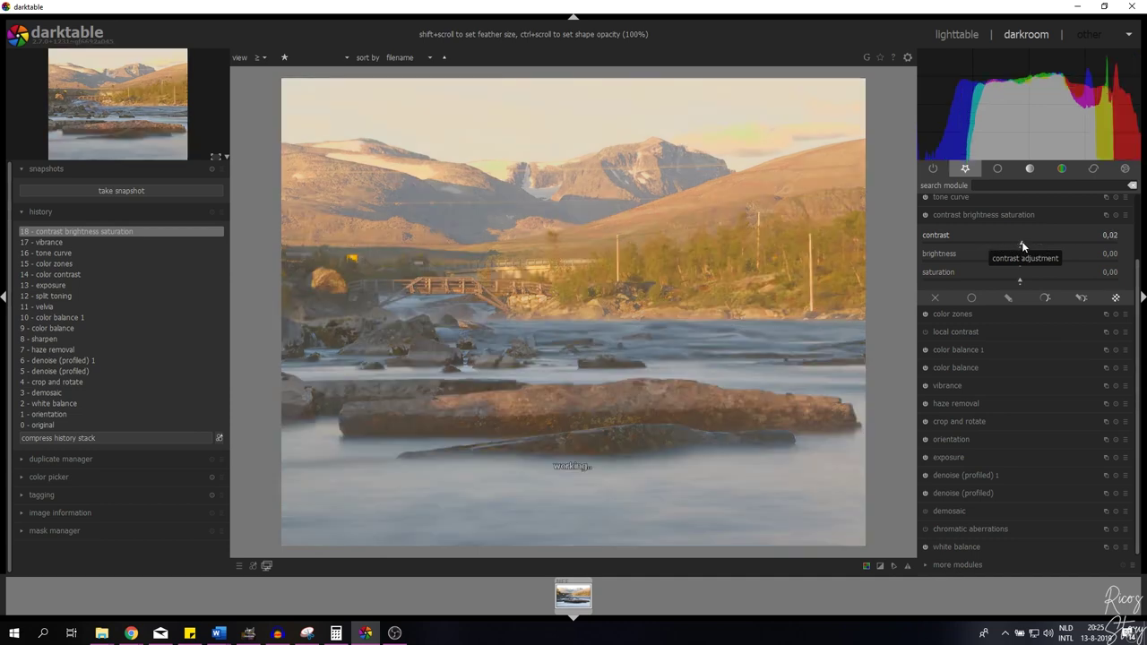
{"action": "right_click", "coordinate": [1108, 240]}
{"action": "type", "text": "0.1"}
{"action": "key", "text": "Return"}
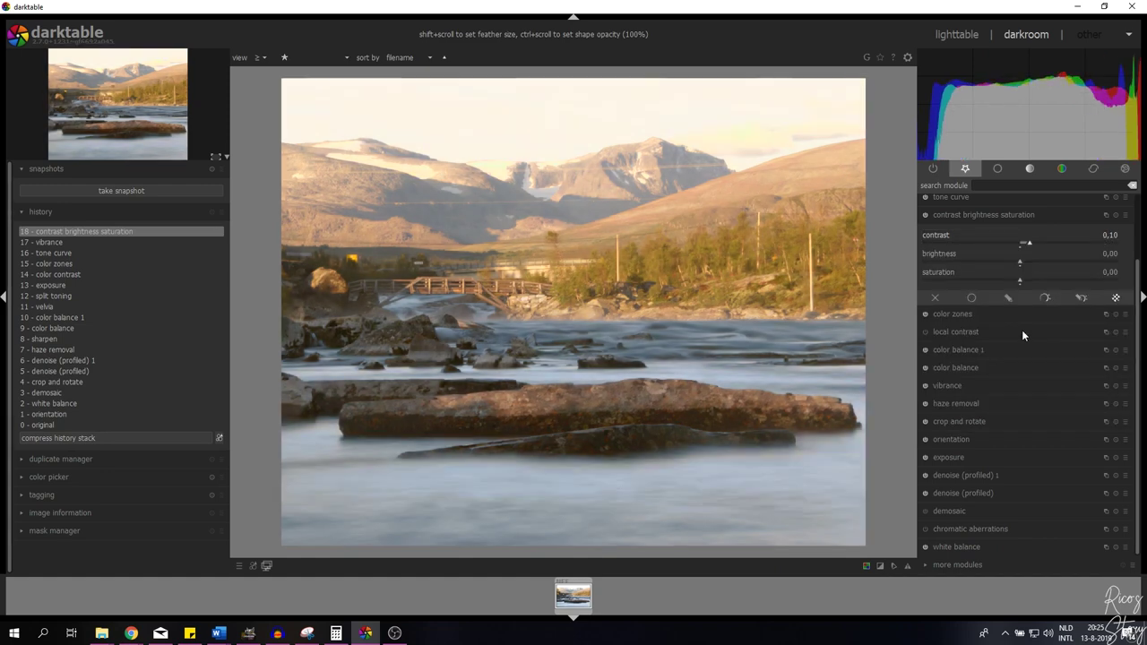
- Set the brightness to 0.05 and the saturation to 0.20 in contrast brightness saturation
{"action": "right_click", "coordinate": [1109, 256]}
{"action": "type", "text": "0.05"}
{"action": "key", "text": "Return"}
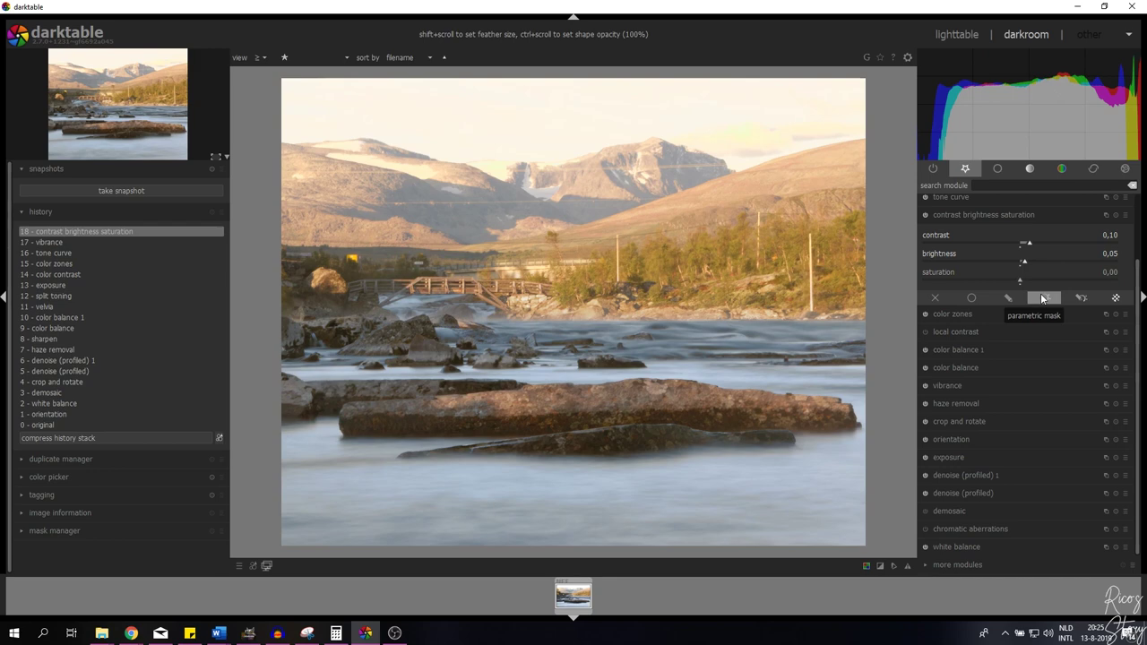
{"action": "right_click", "coordinate": [1112, 275]}
{"action": "type", "text": "0.2"}
{"action": "key", "text": "Return"}
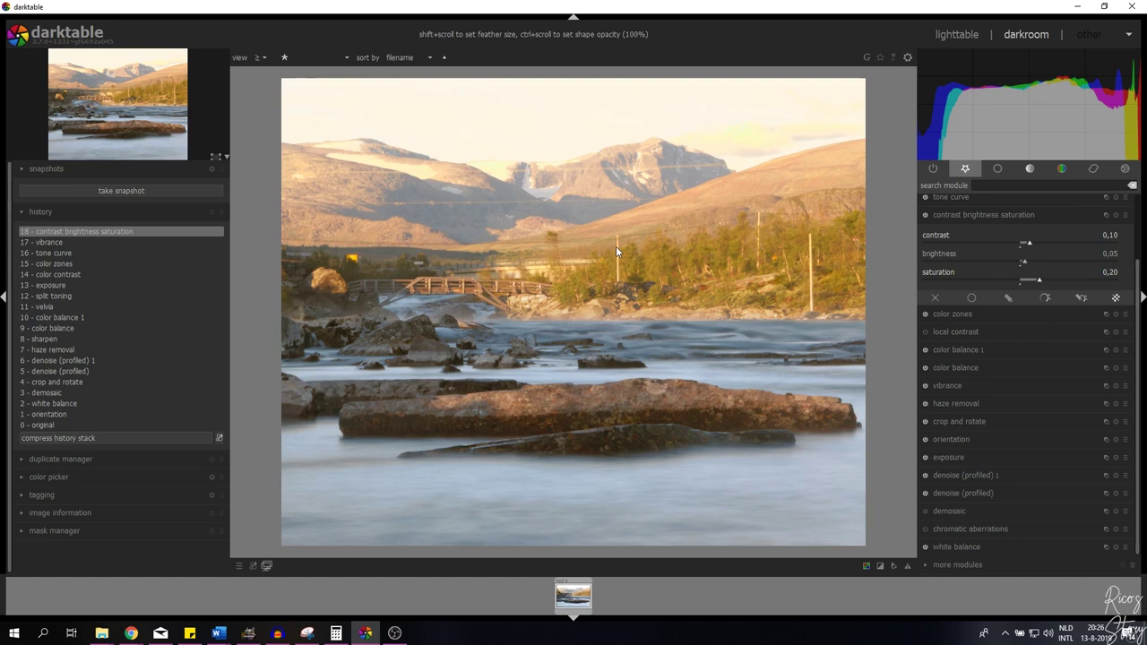
{"action": "left_click", "coordinate": [986, 215]}
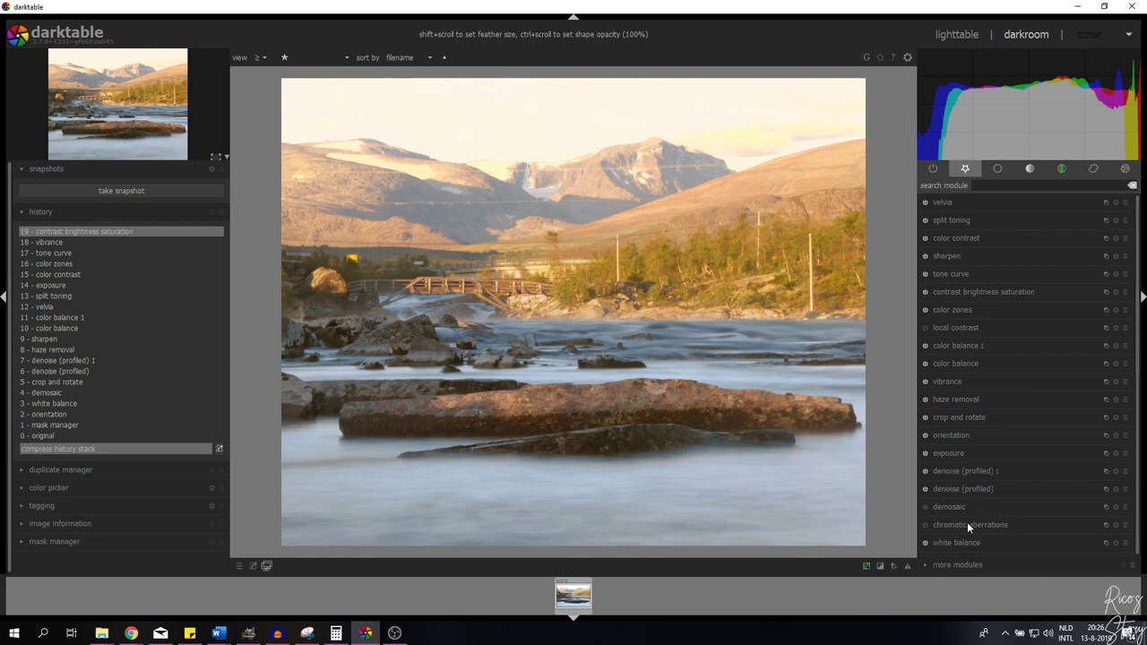
- Set the detail of the local contrast module to 150%, keeping the local laplacian filter mode
{"action": "scroll", "coordinate": [627, 103], "scroll_direction": "up", "scroll_amount": 3}
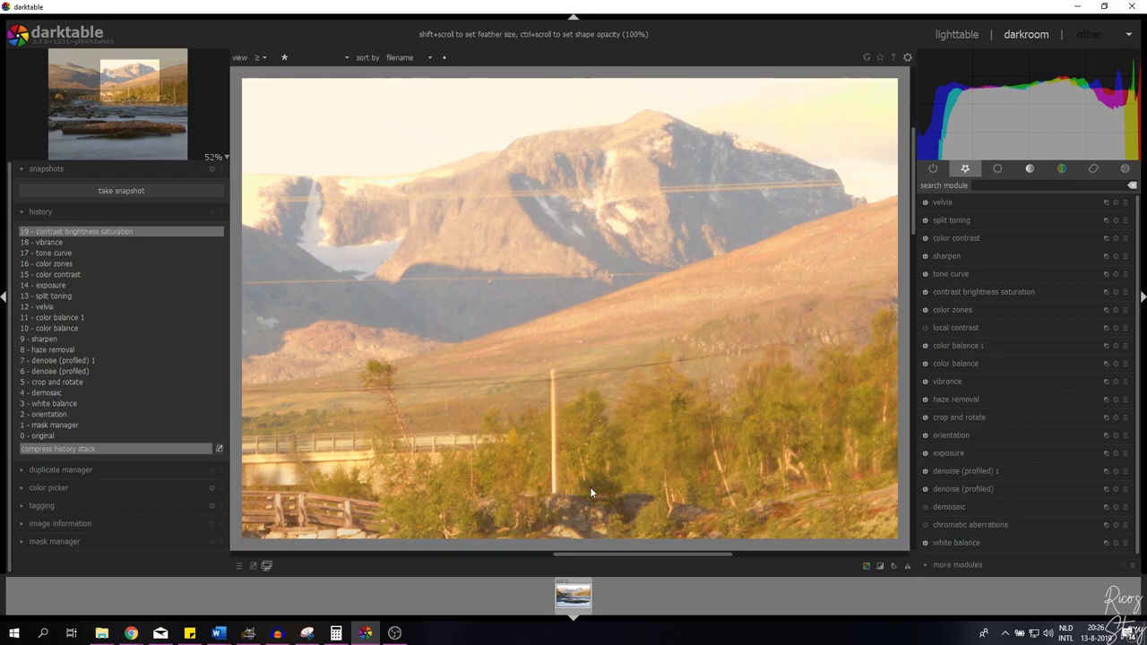
{"action": "scroll", "coordinate": [556, 421], "scroll_direction": "down", "scroll_amount": 2}
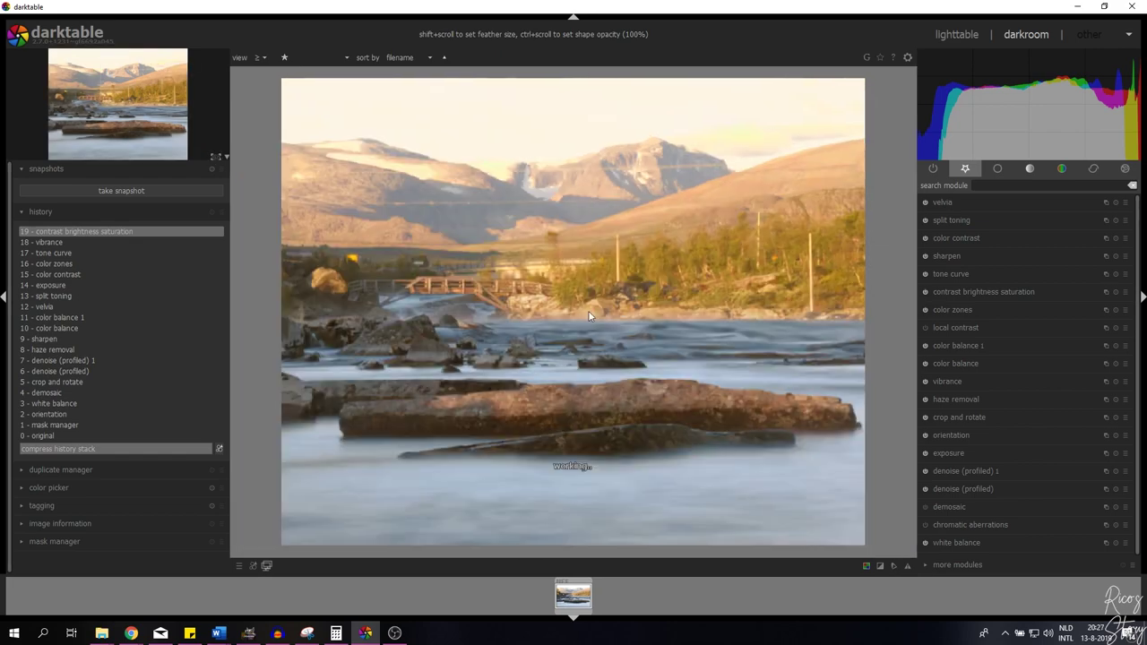
{"action": "left_click", "coordinate": [968, 328]}
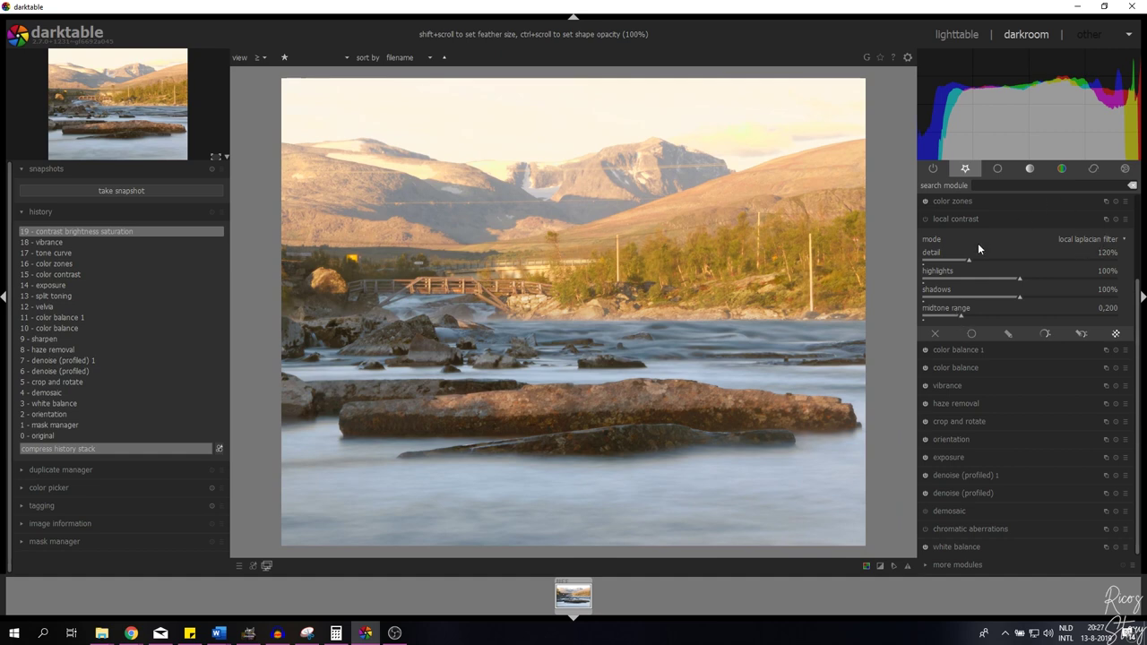
{"action": "right_click", "coordinate": [1103, 256]}
{"action": "type", "text": "150"}
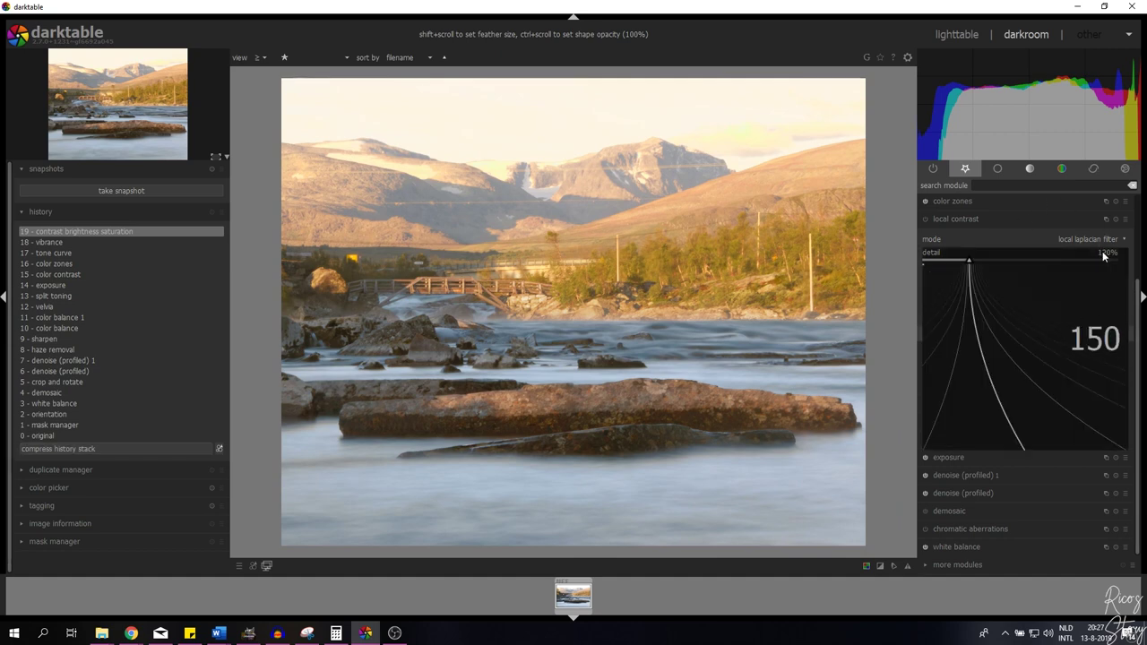
{"action": "key", "text": "Return"}
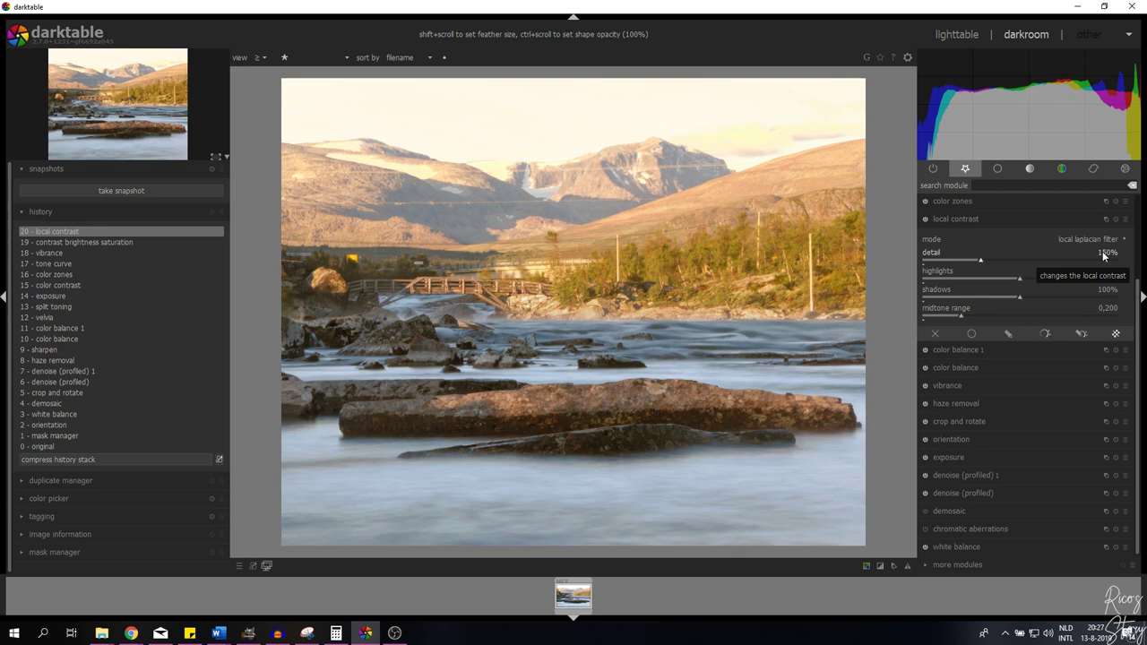
- Take a snapshot of the edited photo and compare it with the original history state by sweeping the split line across the whole image
{"action": "left_click", "coordinate": [124, 190]}
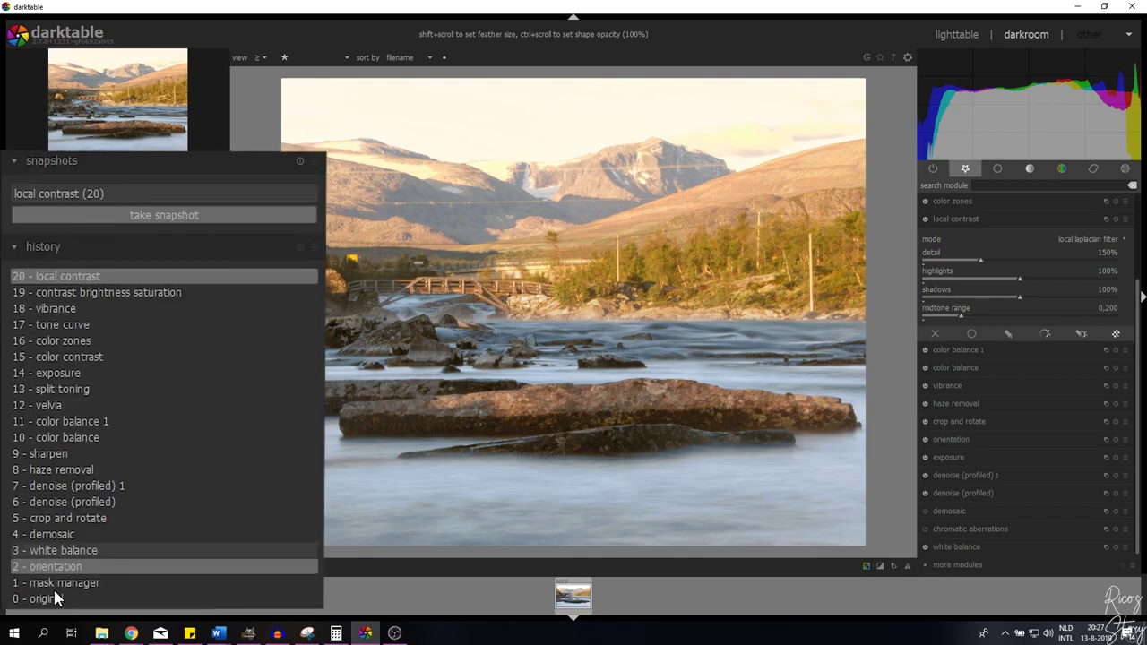
{"action": "left_click", "coordinate": [35, 460]}
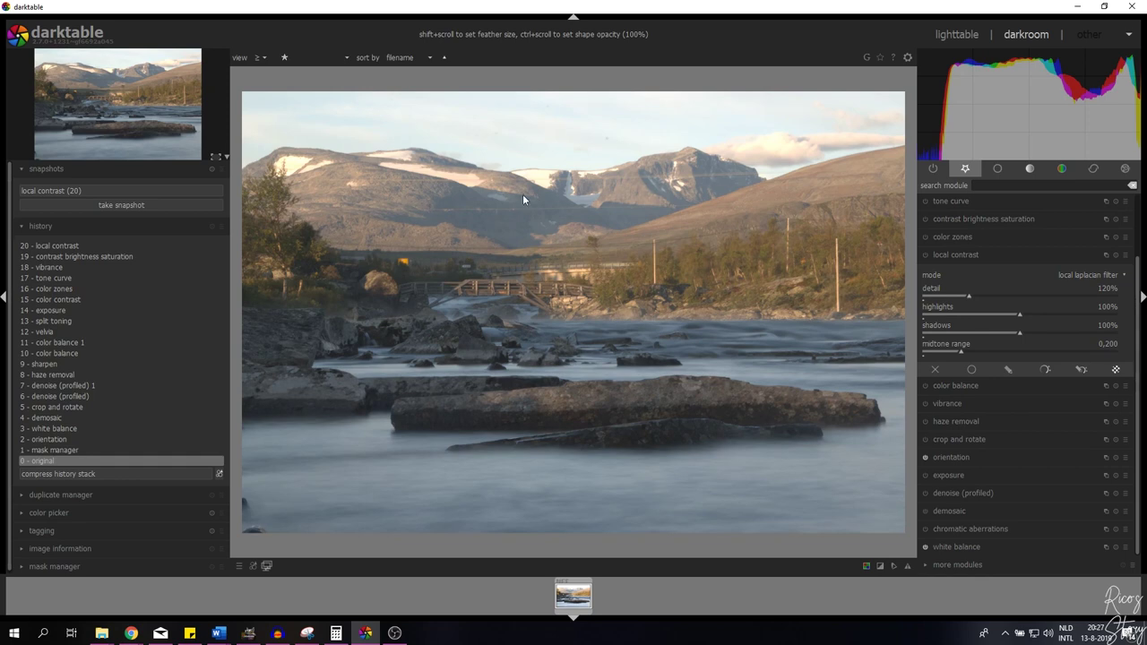
{"action": "left_click", "coordinate": [84, 191]}
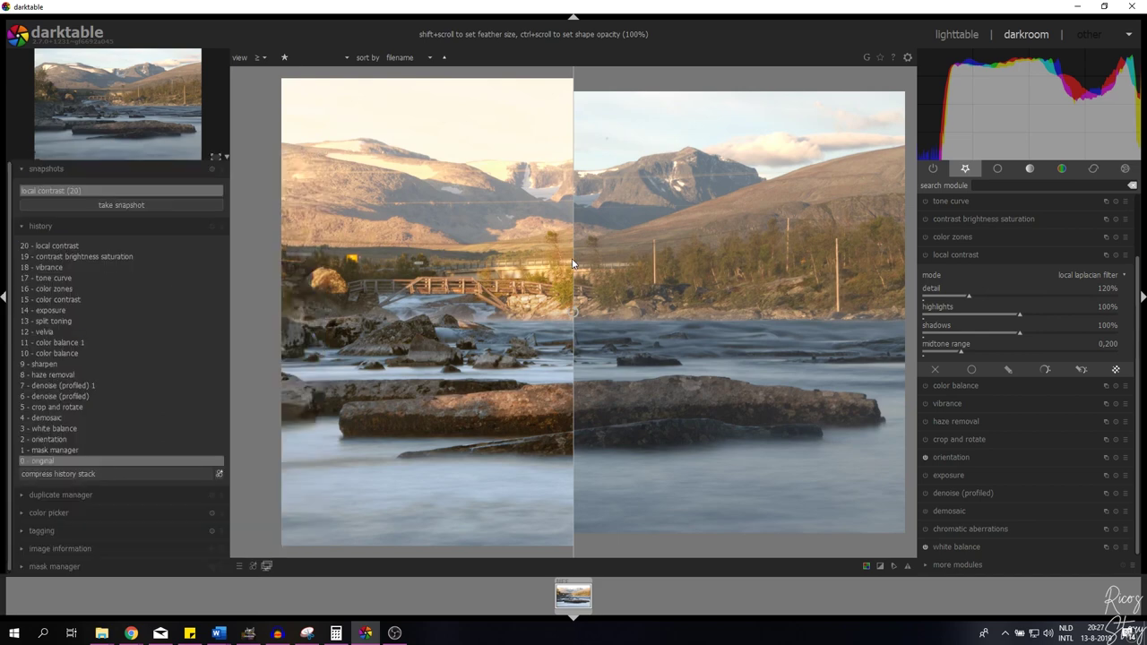
{"action": "left_click_drag", "start_coordinate": [573, 264], "coordinate": [273, 280]}
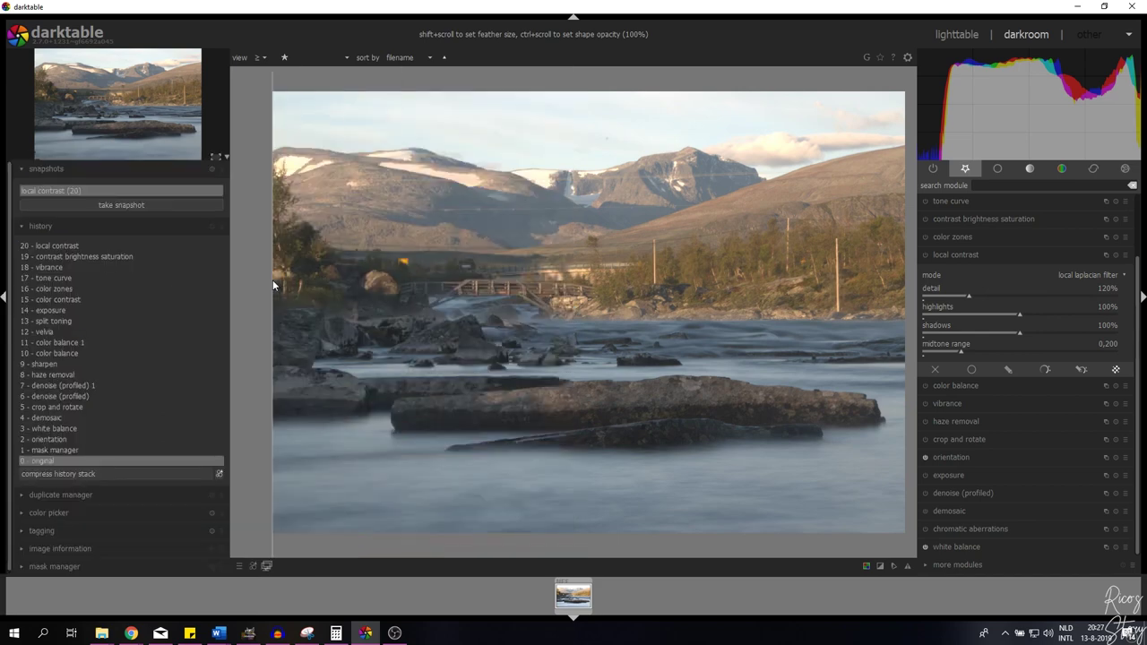
{"action": "left_click_drag", "start_coordinate": [274, 280], "coordinate": [264, 333]}
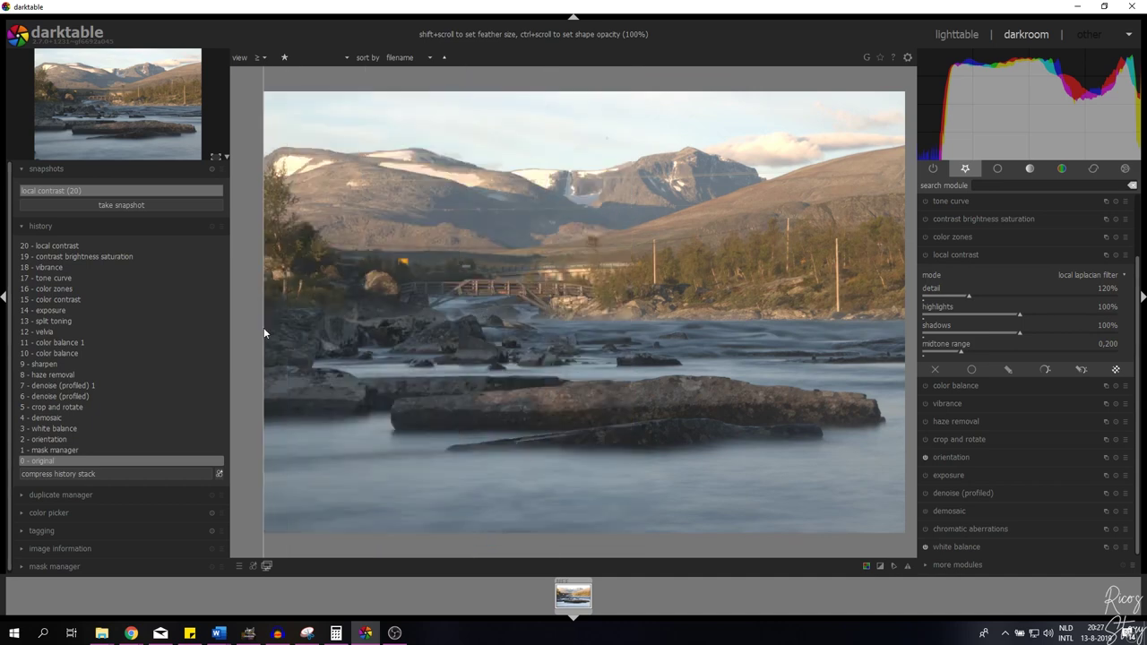
{"action": "left_click_drag", "start_coordinate": [264, 333], "coordinate": [919, 341]}
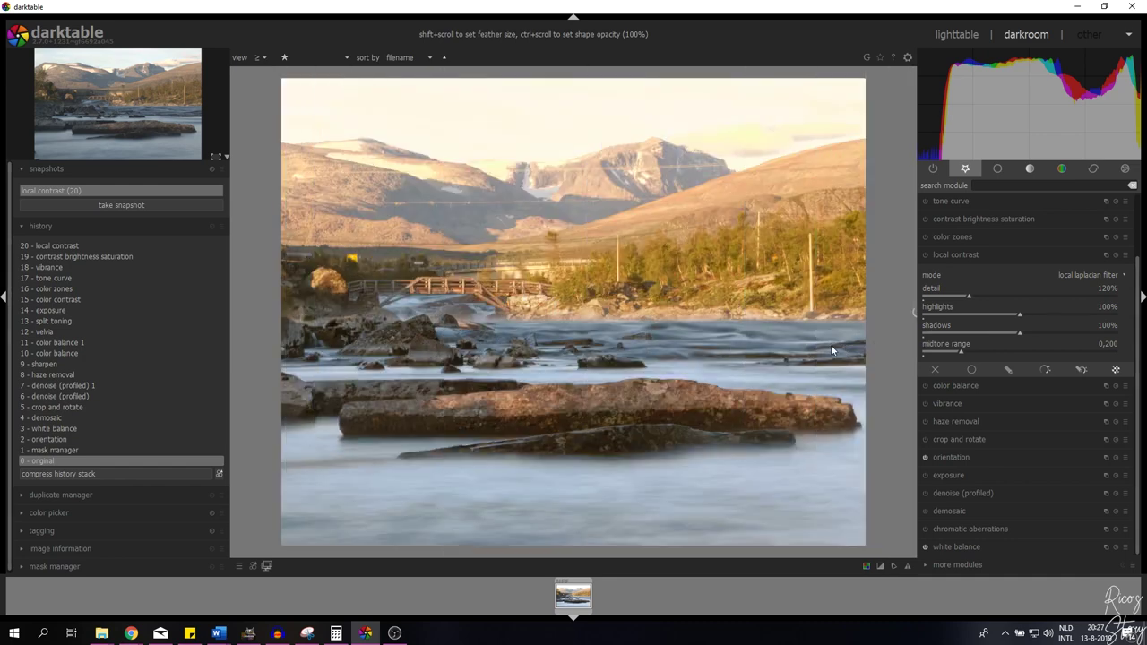